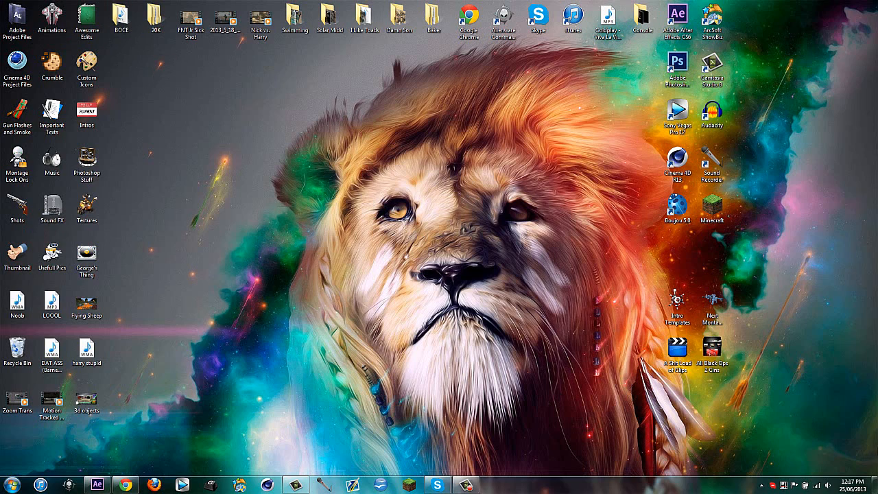
# Look through the BOCE folder on the desktop, covering its Cins, Clips and Intros subfolders and the song file, and close it
pyautogui.moveTo(876, 461); pyautogui.dragTo(6, 7)
pyautogui.click(136, 60)
pyautogui.doubleClick(122, 24)
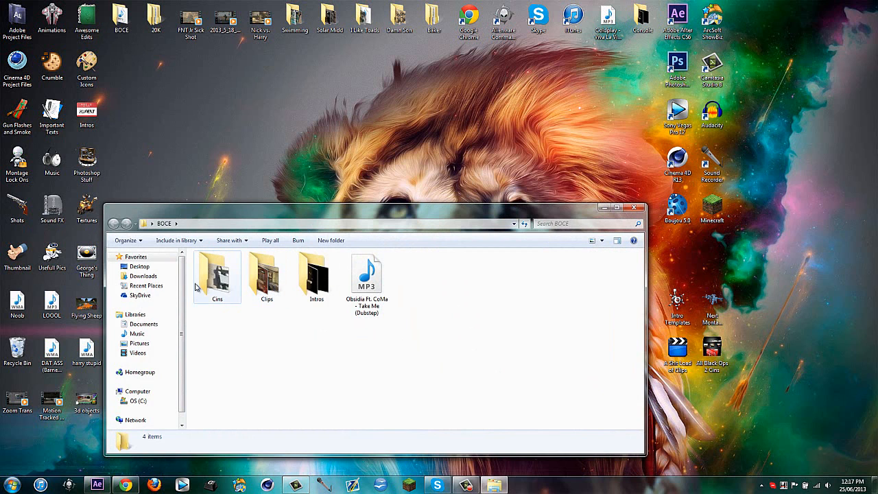
pyautogui.click(238, 283)
pyautogui.click(277, 284)
pyautogui.click(280, 290)
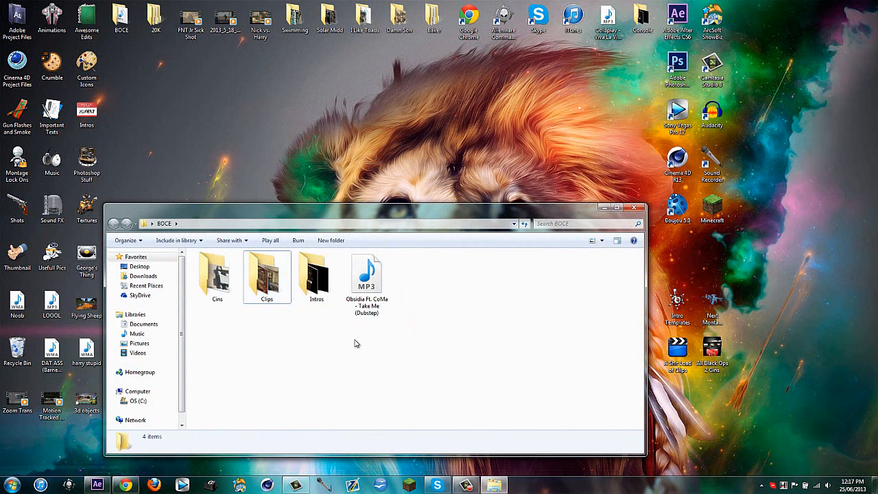
pyautogui.click(633, 209)
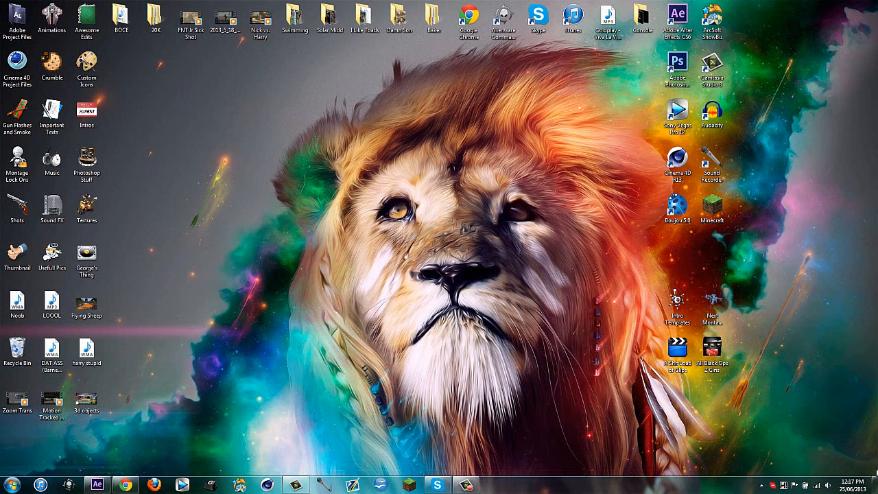
pyautogui.moveTo(877, 471); pyautogui.dragTo(1, 3)
pyautogui.click(138, 62)
pyautogui.moveTo(876, 471); pyautogui.dragTo(262, 310)
pyautogui.click(263, 311)
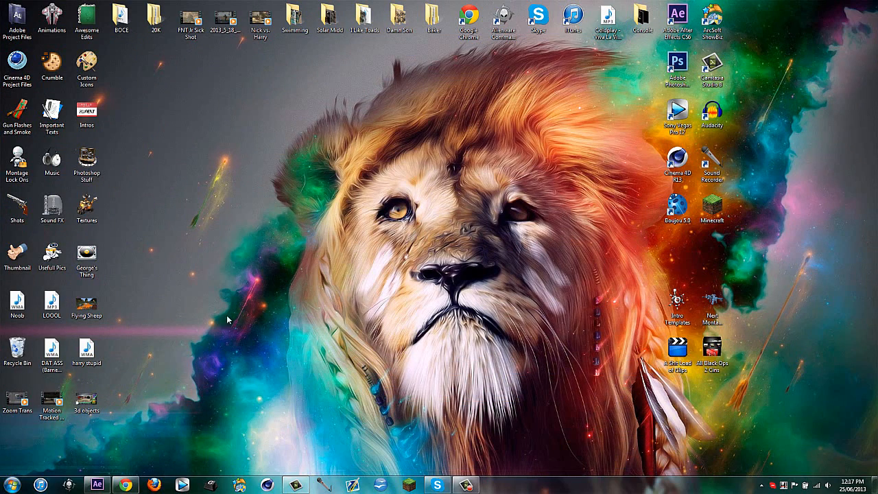
# Switch to After Effects and import the whole BOCE folder from the desktop into the project
pyautogui.click(97, 485)
pyautogui.doubleClick(50, 235)
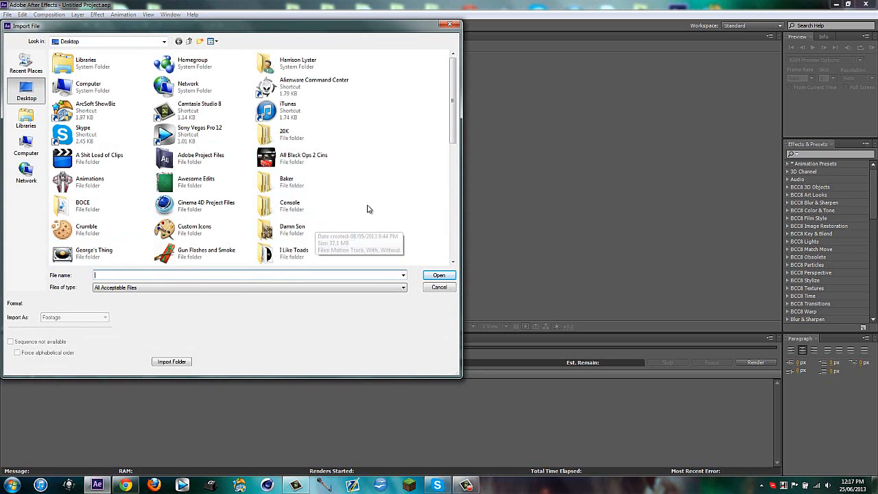
pyautogui.moveTo(457, 124)
pyautogui.mouseDown()
pyautogui.moveTo(458, 154)
pyautogui.moveTo(452, 135)
pyautogui.mouseUp()
pyautogui.click(87, 172)
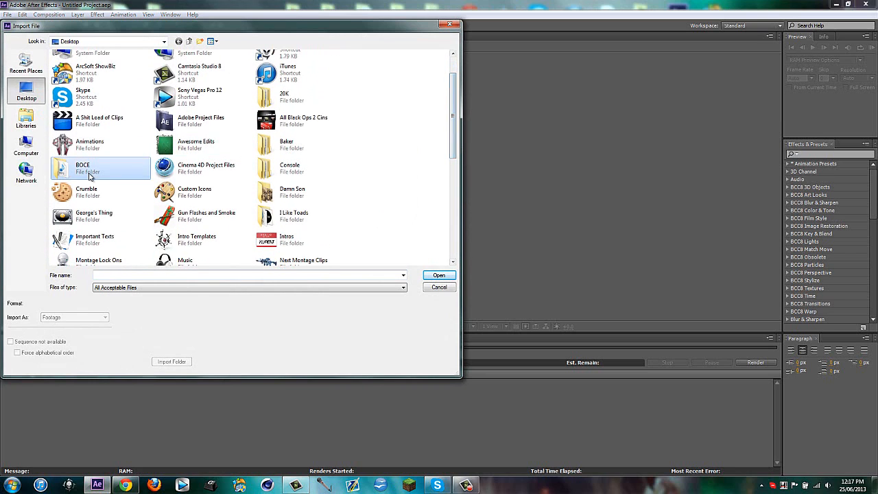
pyautogui.click(172, 362)
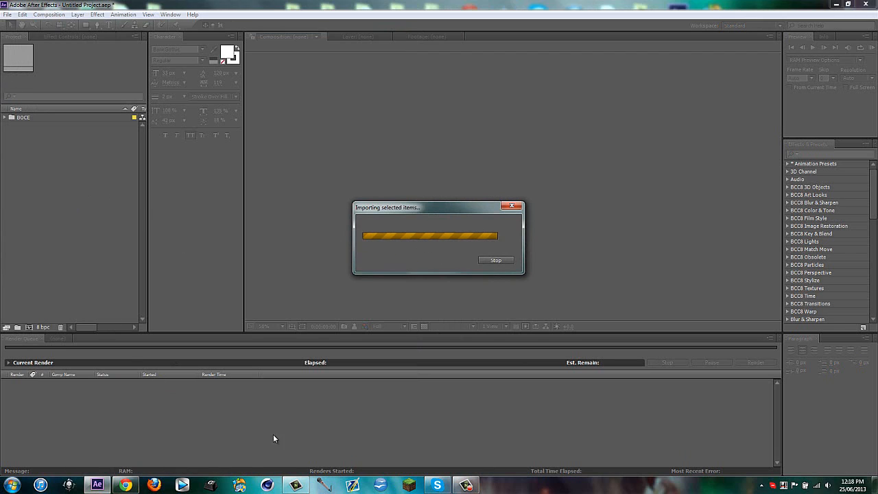
# Switch to Chrome, look through the Dual Contest Form responses and the YouTube inbox, and return to After Effects
pyautogui.click(125, 485)
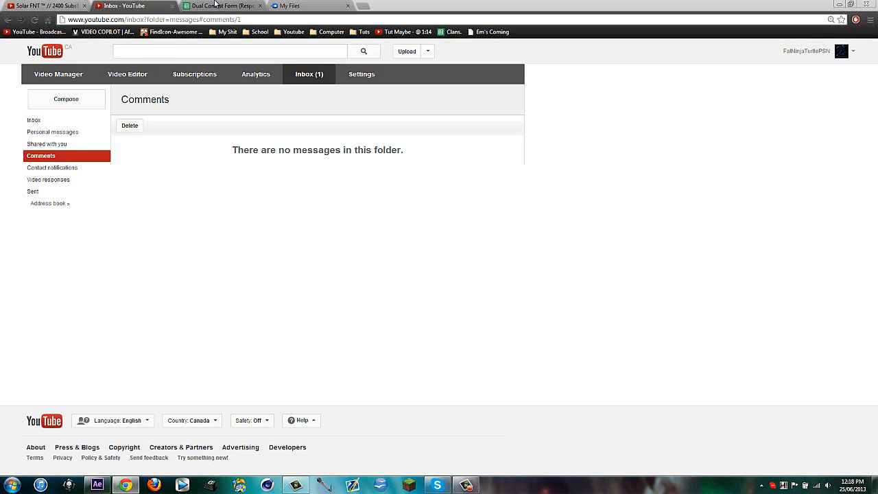
pyautogui.click(218, 6)
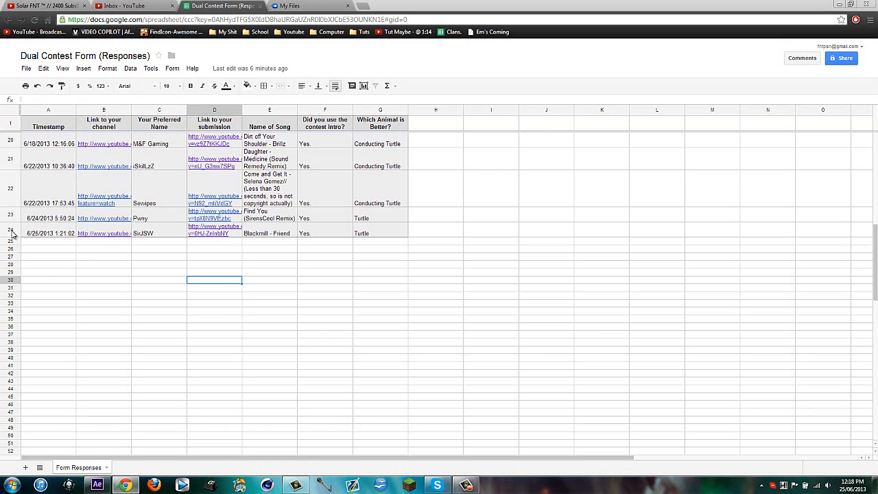
pyautogui.scroll(10, 82, 283)
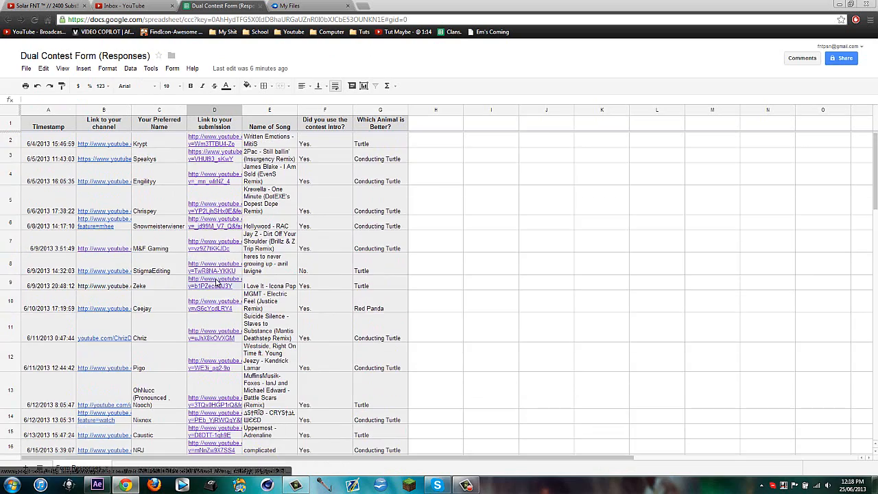
pyautogui.scroll(-10, 217, 283)
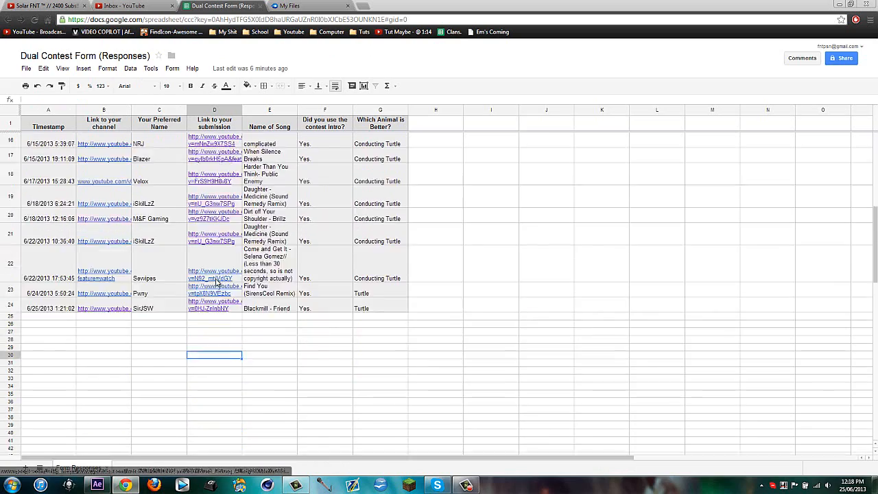
pyautogui.click(123, 7)
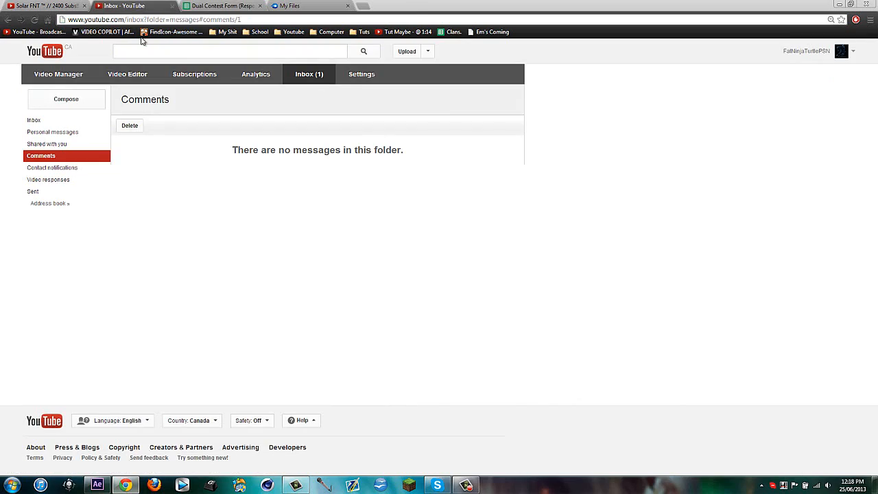
pyautogui.click(128, 486)
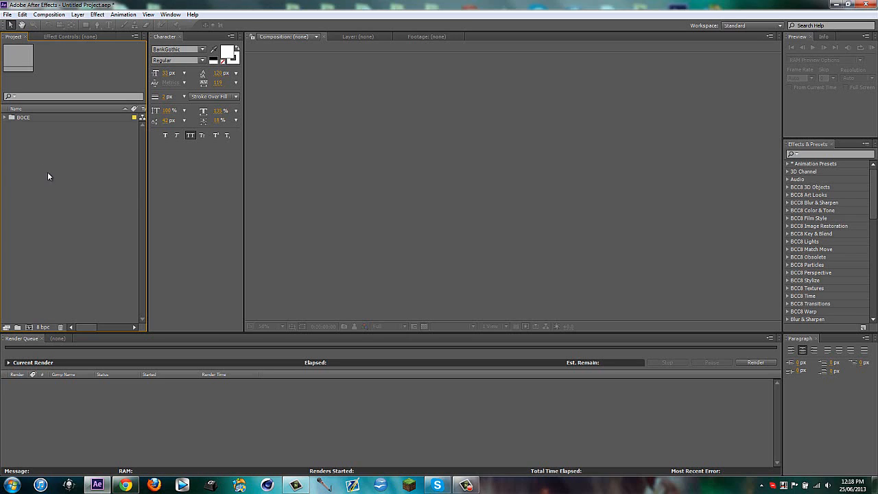
# Move the contents of the imported BOCE folder to the project's root level and delete the empty folder
pyautogui.click(4, 118)
pyautogui.moveTo(35, 183); pyautogui.dragTo(31, 127)
pyautogui.moveTo(31, 128); pyautogui.dragTo(31, 180)
pyautogui.click(32, 193)
pyautogui.click(28, 118)
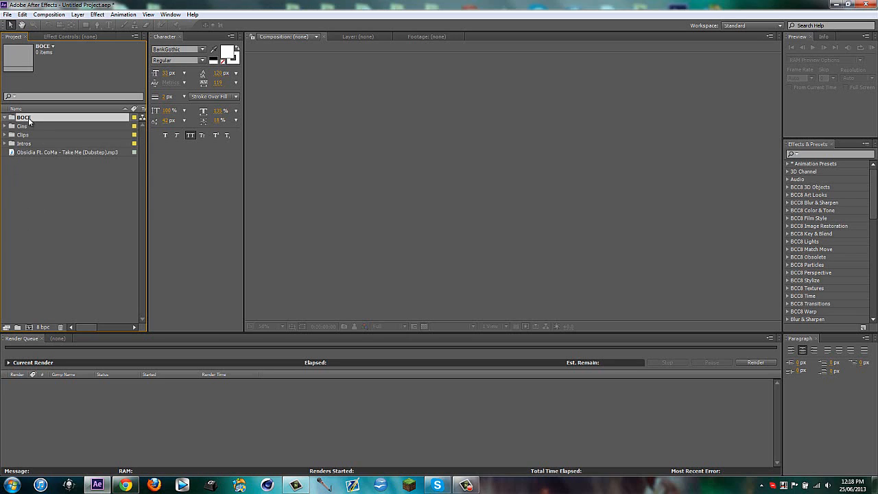
pyautogui.press('Delete')
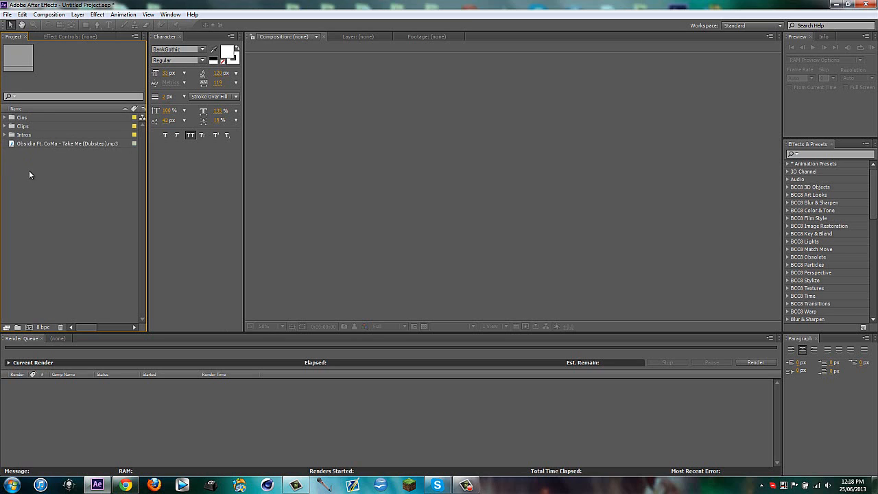
# Create a new project folder named Comps
pyautogui.rightClick(29, 175)
pyautogui.click(46, 187)
pyautogui.write('Comp')
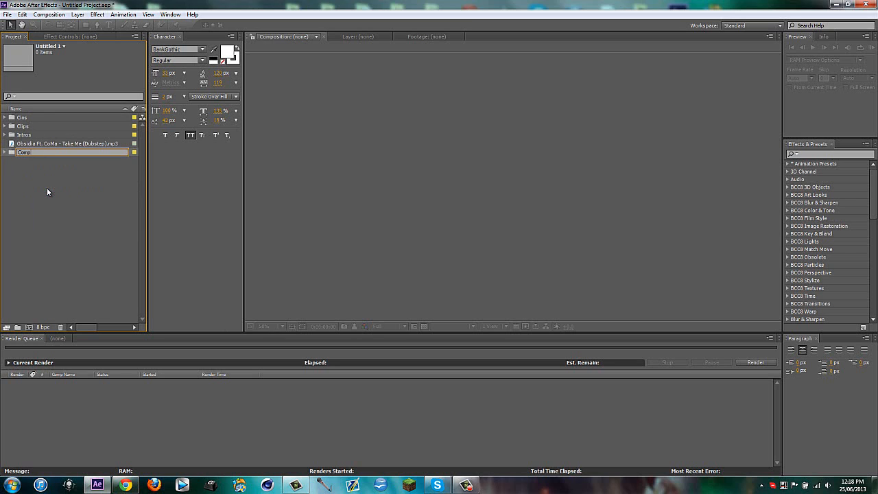
pyautogui.write('s')
pyautogui.press('Return')
# Create another project folder named Song'
pyautogui.rightClick(46, 188)
pyautogui.click(57, 208)
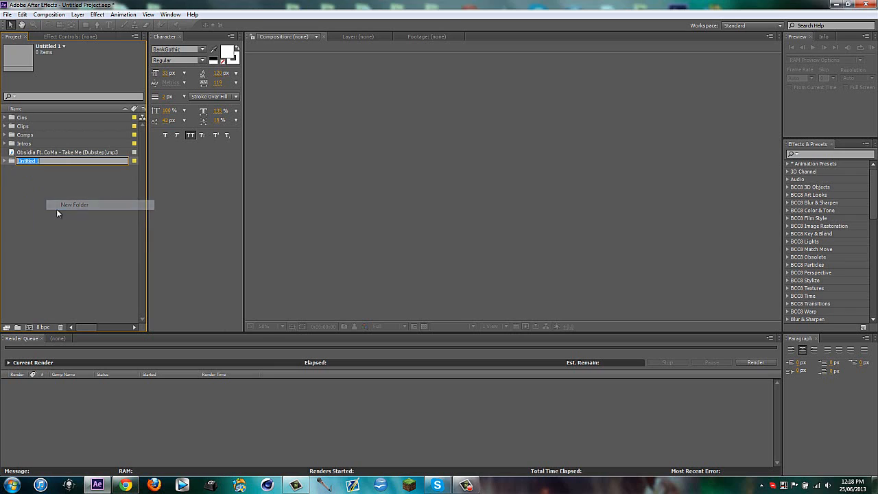
pyautogui.write('Sponm')
pyautogui.press('BackSpace')
pyautogui.press('BackSpace')
pyautogui.press('BackSpace')
pyautogui.press('BackSpace')
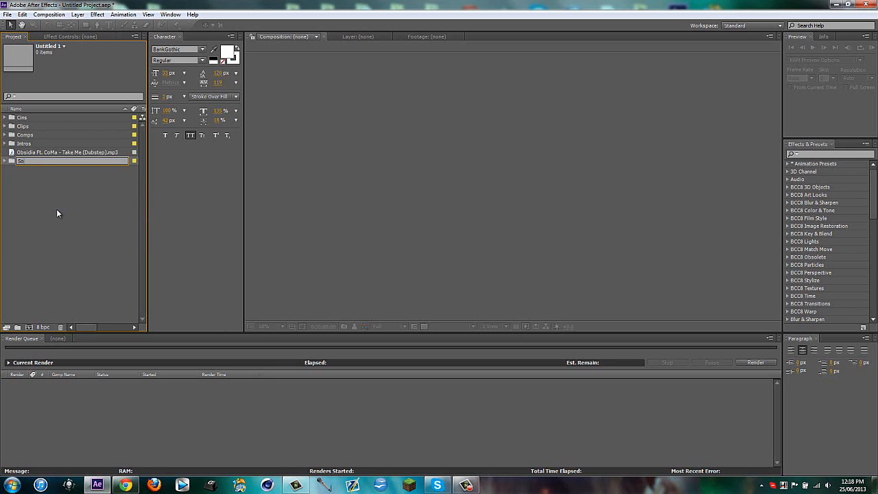
pyautogui.write('ong')
pyautogui.press('Return')
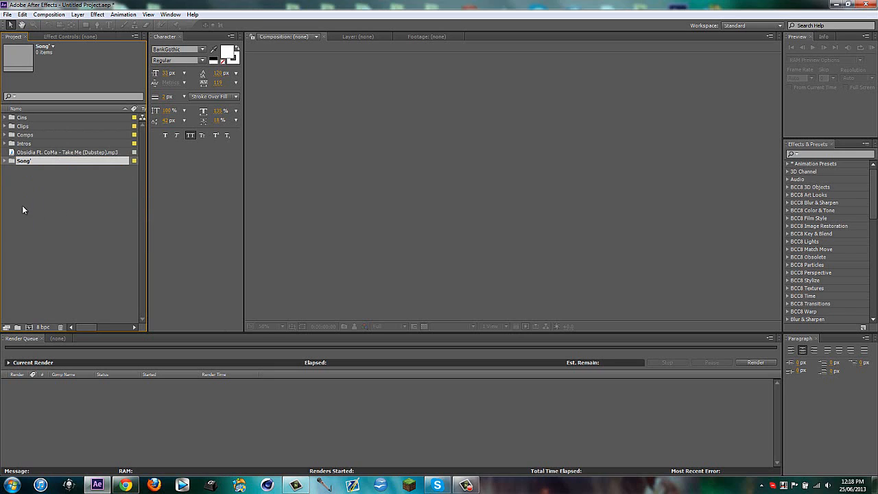
# Create a composition from Obsidia Ft. CoMa - Take Me (Dubstep).mp3 and keep both items in the Song' folder
pyautogui.moveTo(32, 153); pyautogui.dragTo(28, 328)
pyautogui.click(5, 151)
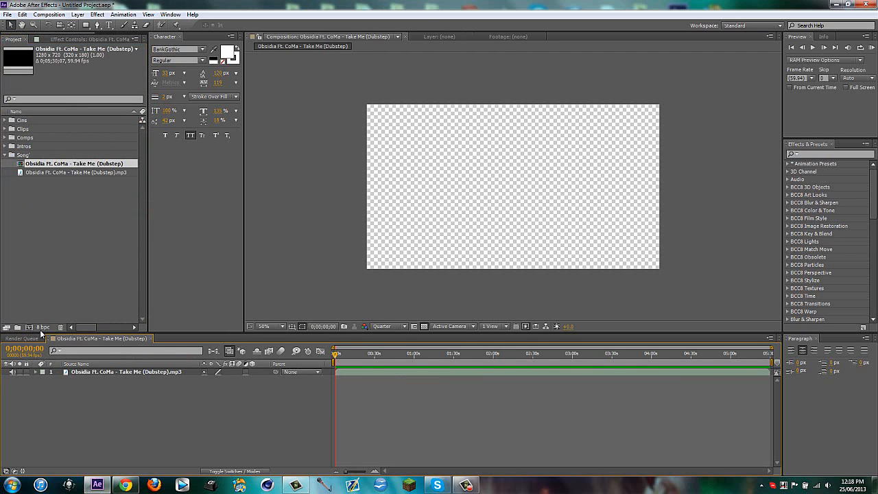
pyautogui.click(21, 178)
pyautogui.click(4, 156)
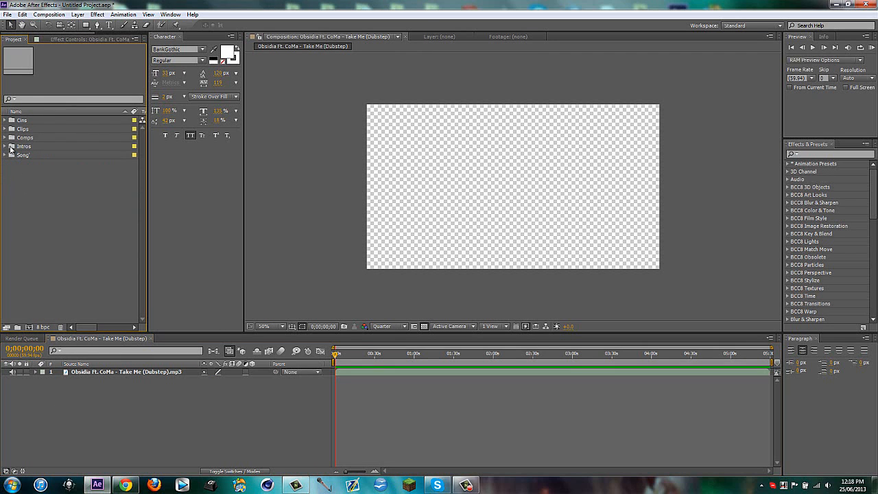
# Create a folder named Pre Comps Cins and place it inside the Cins folder
pyautogui.click(4, 121)
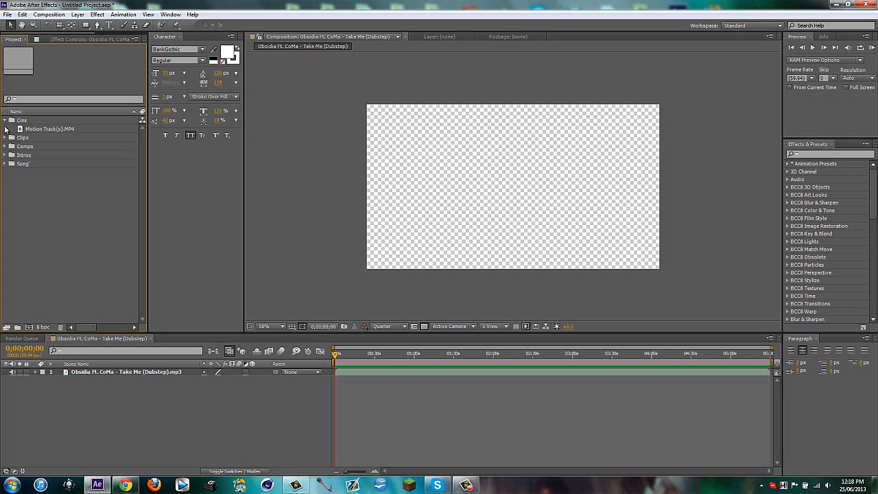
pyautogui.rightClick(35, 203)
pyautogui.click(48, 218)
pyautogui.write('Pr')
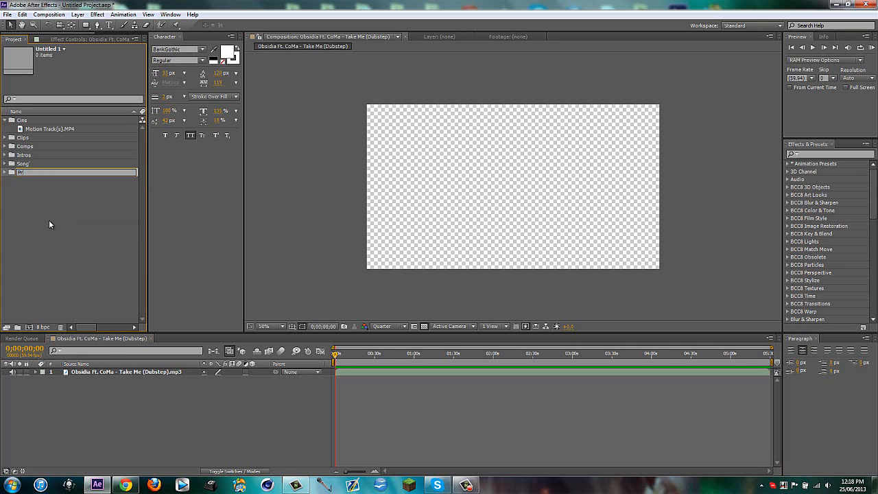
pyautogui.write('e Comps Cins')
pyautogui.press('Return')
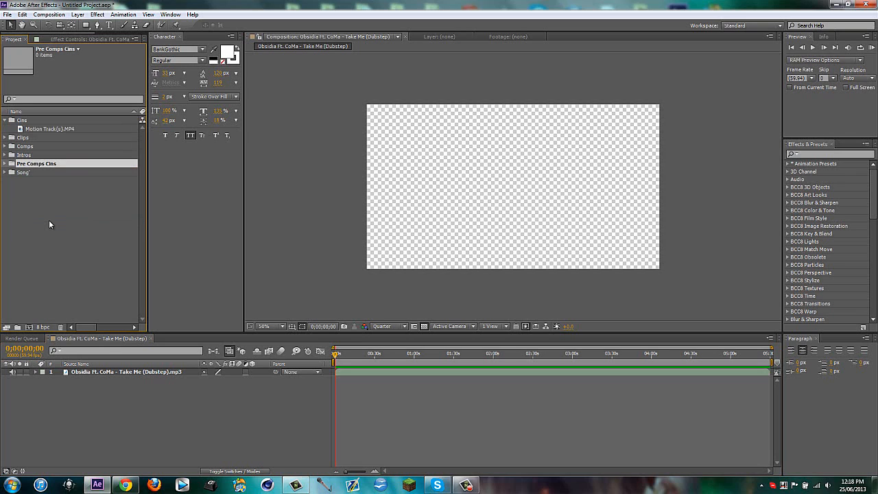
pyautogui.moveTo(37, 167); pyautogui.dragTo(24, 122)
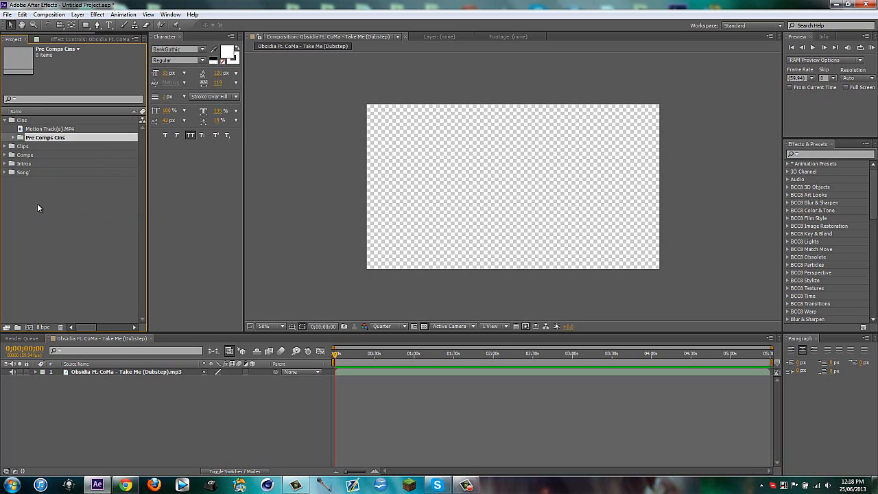
# Create a folder named Reg Cins inside the Cins folder and move Motion Track(s).MP4 into it
pyautogui.rightClick(41, 206)
pyautogui.click(63, 223)
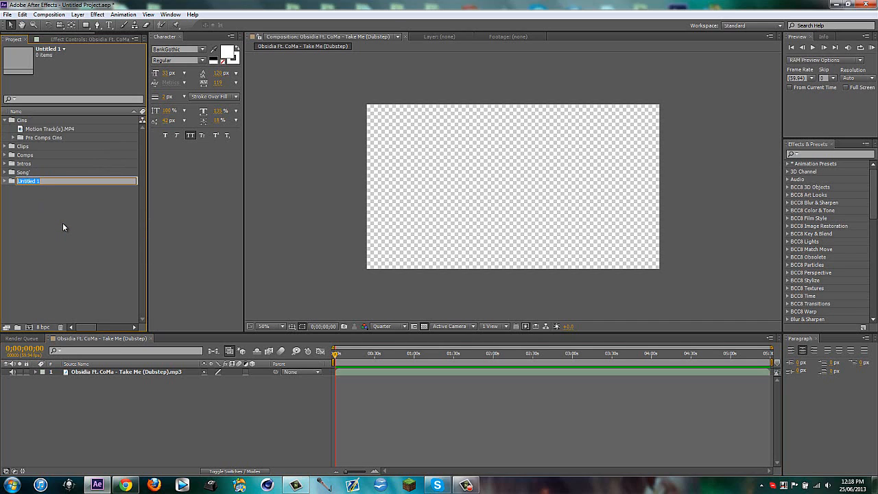
pyautogui.write('Regu Cins')
pyautogui.press('Return')
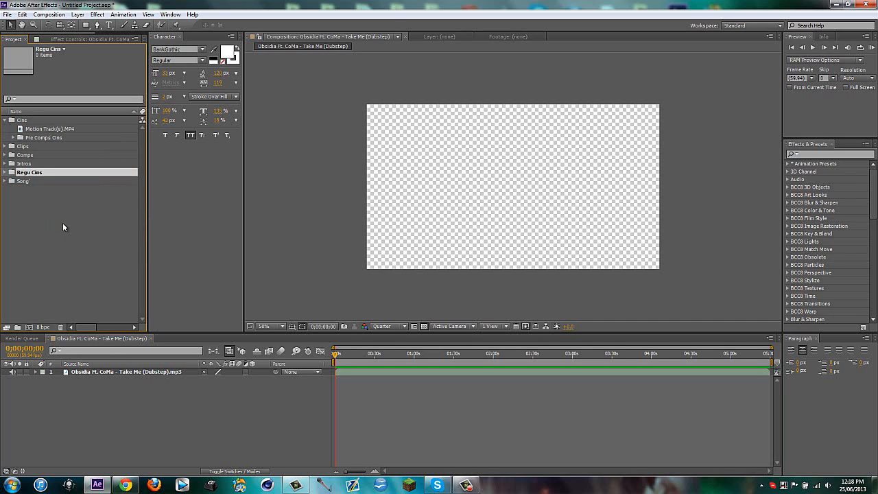
pyautogui.press('Return')
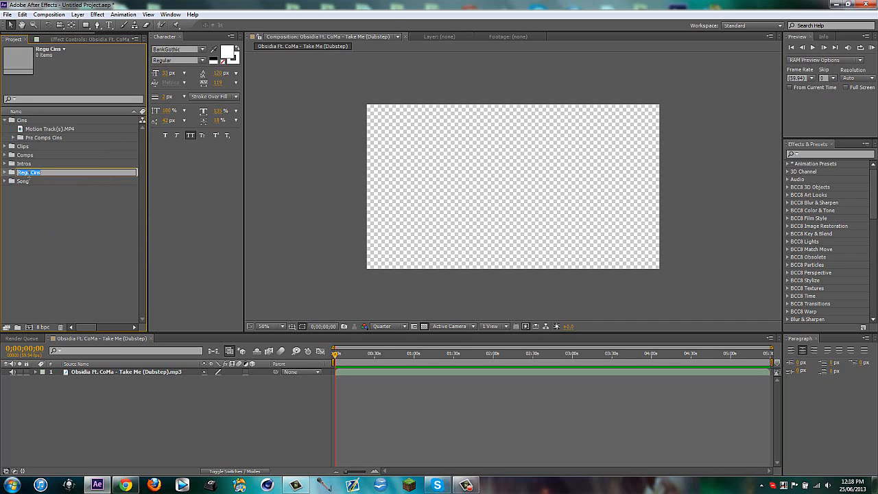
pyautogui.write('Reg Cins')
pyautogui.press('Return')
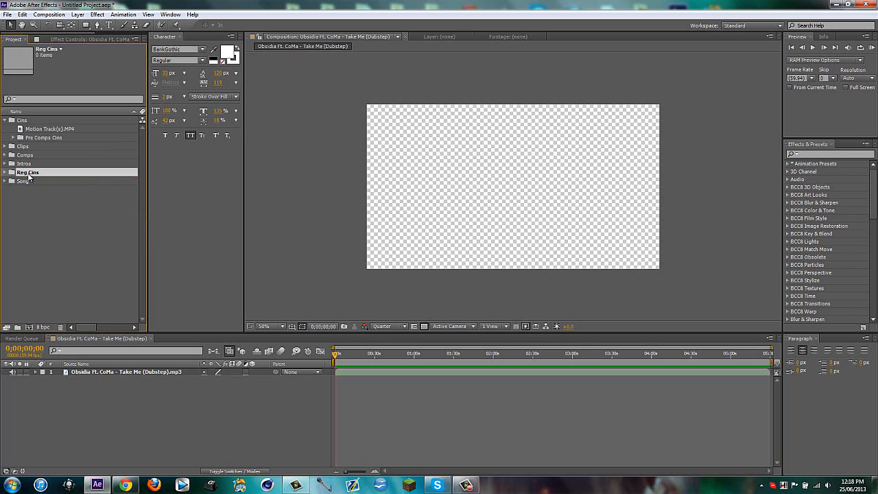
pyautogui.moveTo(30, 177); pyautogui.dragTo(40, 146)
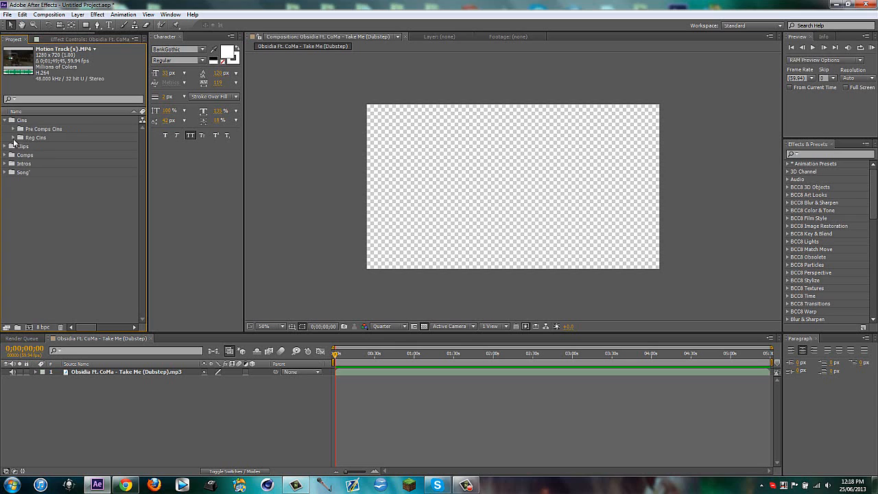
pyautogui.click(13, 138)
pyautogui.click(39, 212)
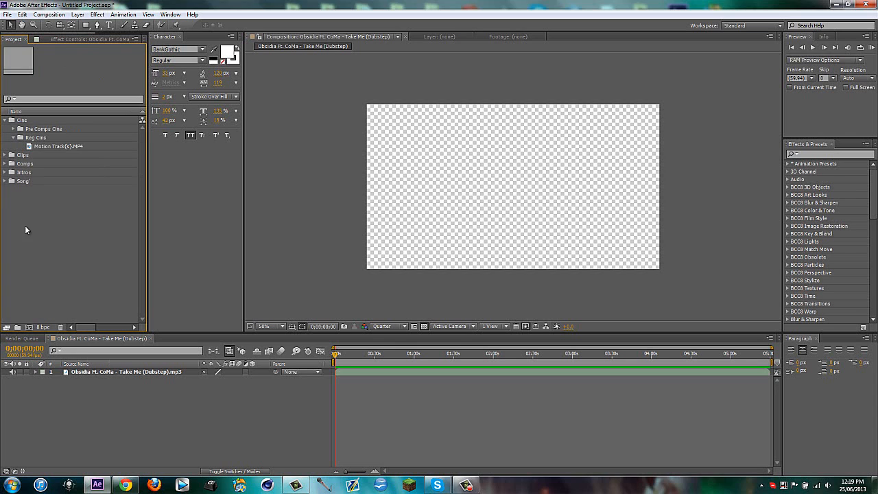
# Create a composition from Motion Track(s).MP4 and set its preview resolution to Half
pyautogui.moveTo(54, 147); pyautogui.dragTo(28, 327)
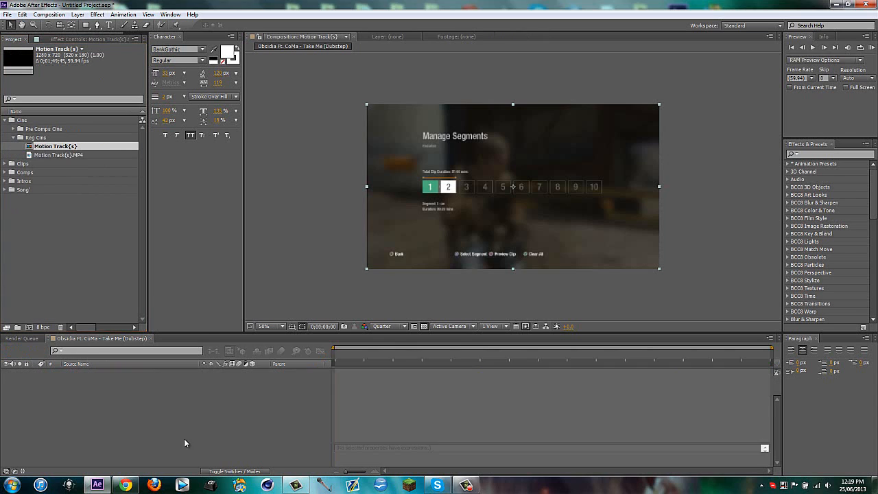
pyautogui.click(231, 425)
pyautogui.click(388, 326)
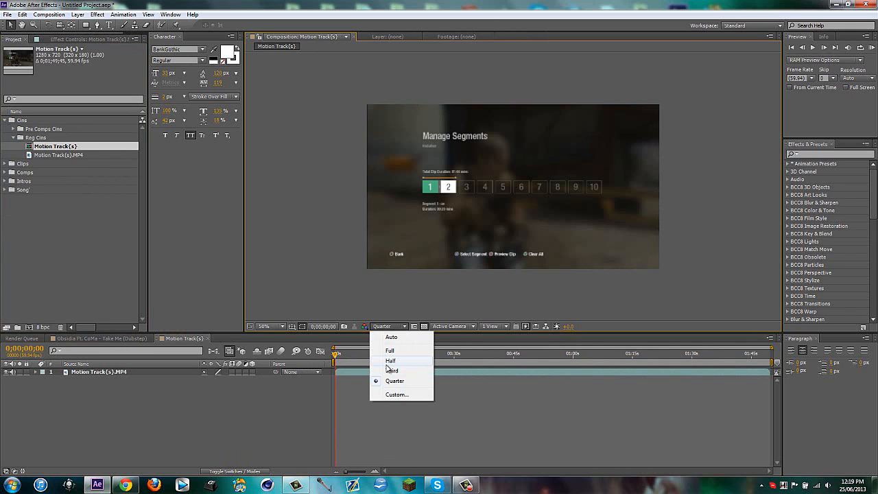
pyautogui.click(389, 359)
# Set the work area from 0;00;07;22 to 0;00;24;53 and trim the Motion Track(s) composition to it
pyautogui.moveTo(337, 354); pyautogui.dragTo(433, 353)
pyautogui.press('b')
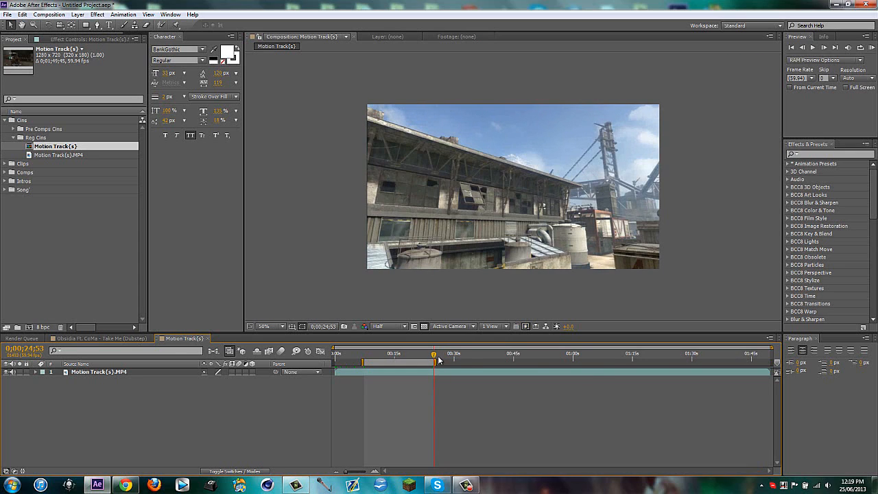
pyautogui.rightClick(396, 362)
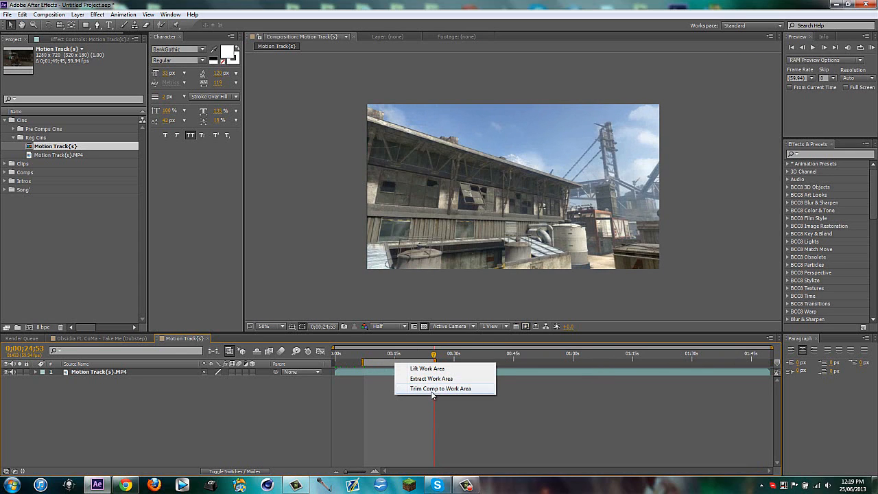
pyautogui.click(434, 389)
pyautogui.moveTo(384, 353); pyautogui.dragTo(768, 355)
pyautogui.moveTo(651, 374); pyautogui.dragTo(304, 372)
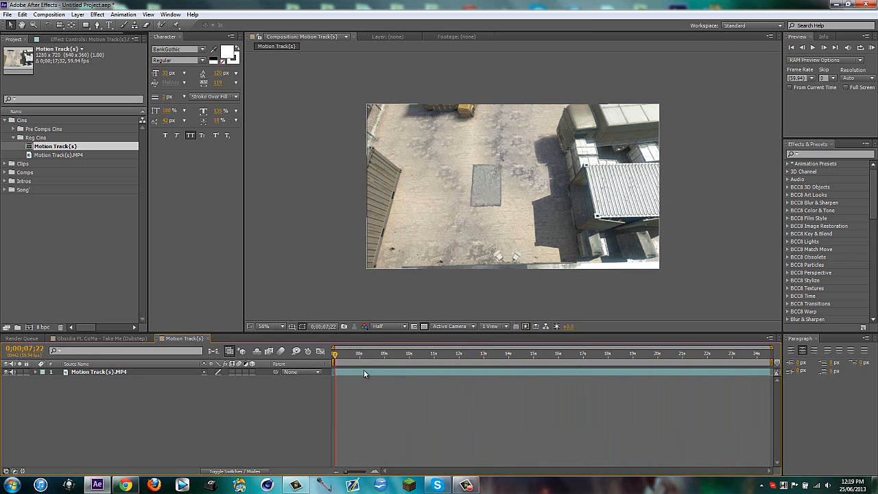
# Run the 3D Camera Tracker on the Motion Track(s).MP4 layer
pyautogui.rightClick(364, 371)
pyautogui.click(320, 398)
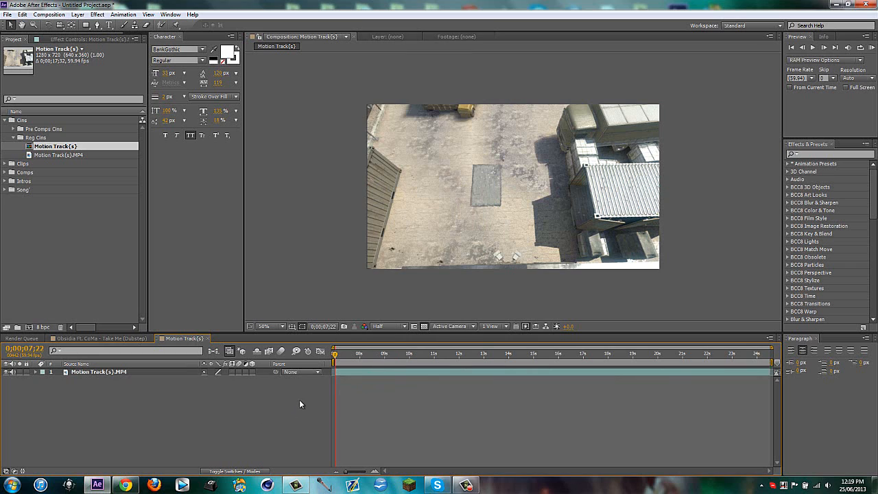
pyautogui.rightClick(363, 374)
pyautogui.click(397, 313)
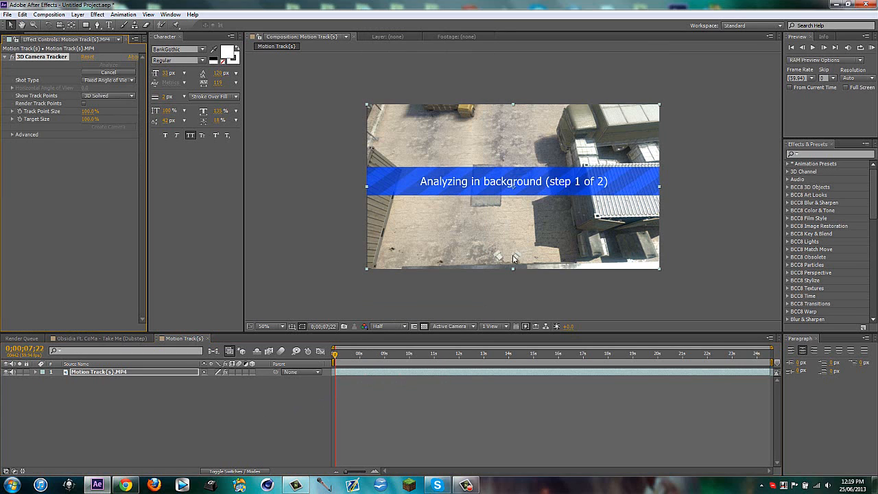
pyautogui.click(466, 486)
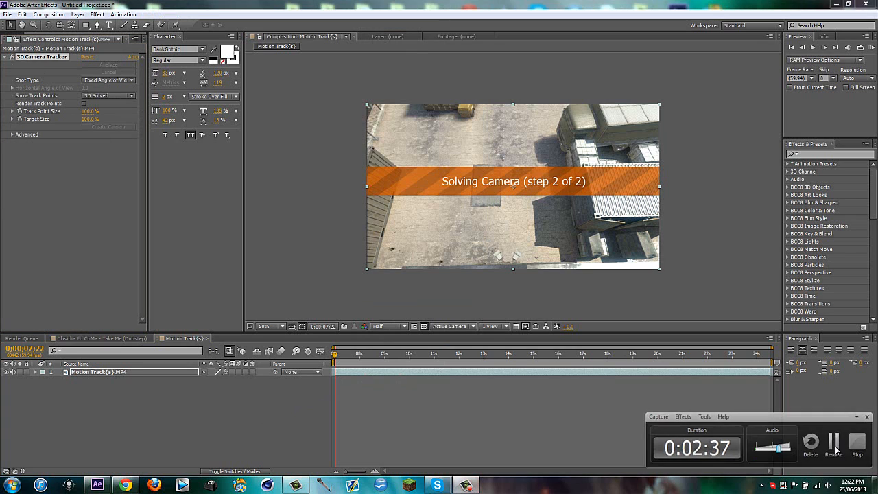
pyautogui.click(835, 446)
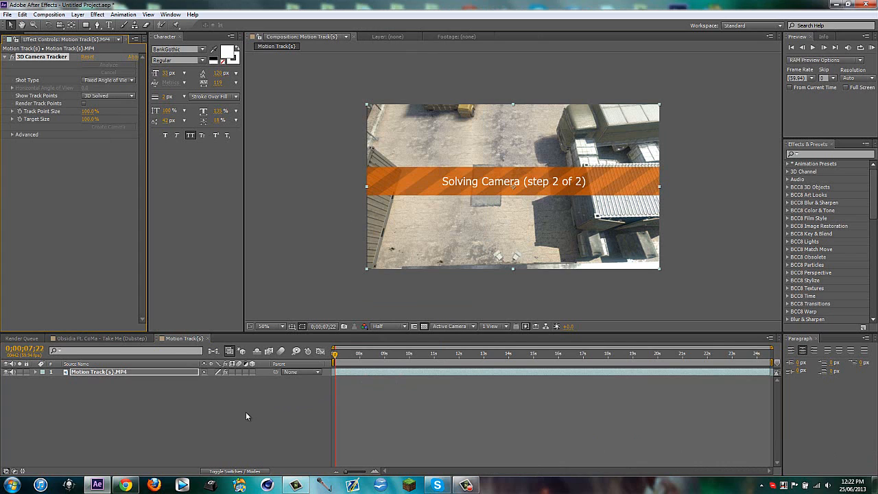
pyautogui.click(258, 436)
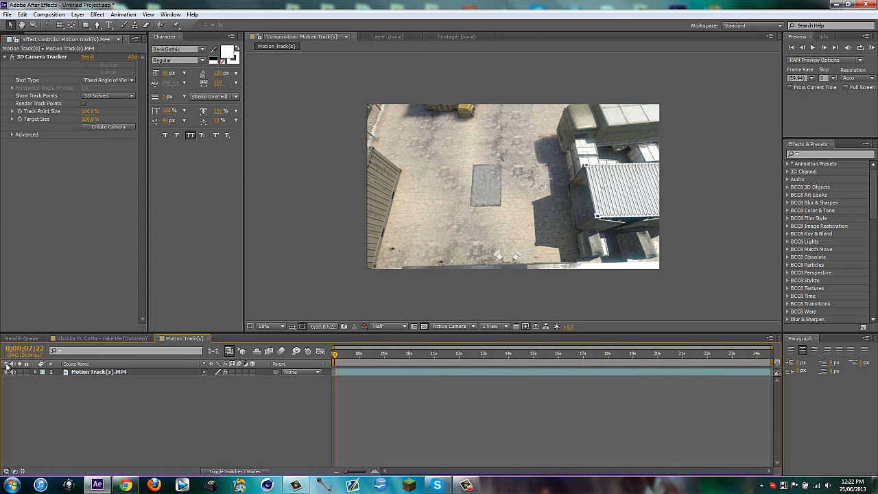
# Create a camera from the solved 3D Camera Tracker data and move the current time to 0;00;10;49
pyautogui.click(103, 128)
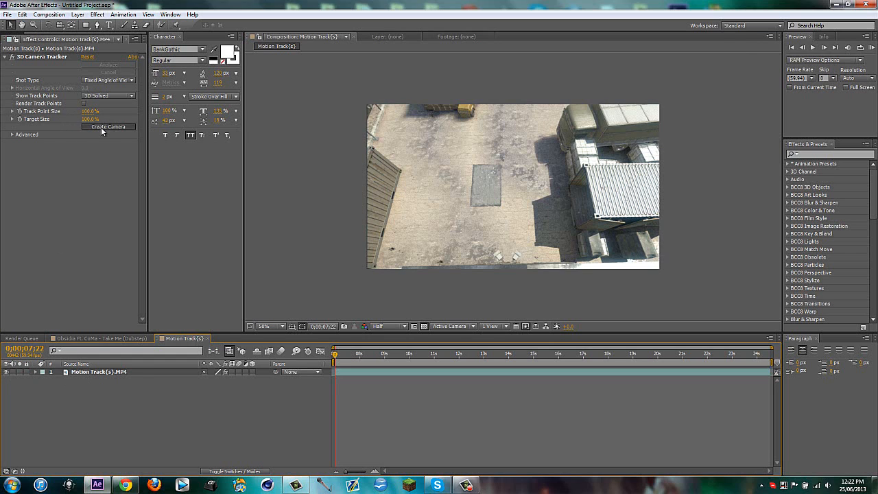
pyautogui.click(177, 392)
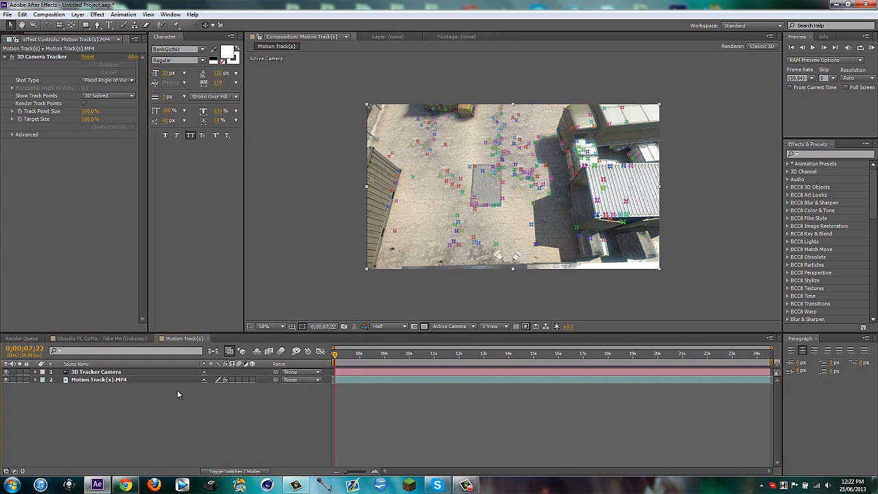
pyautogui.moveTo(335, 356); pyautogui.dragTo(420, 358)
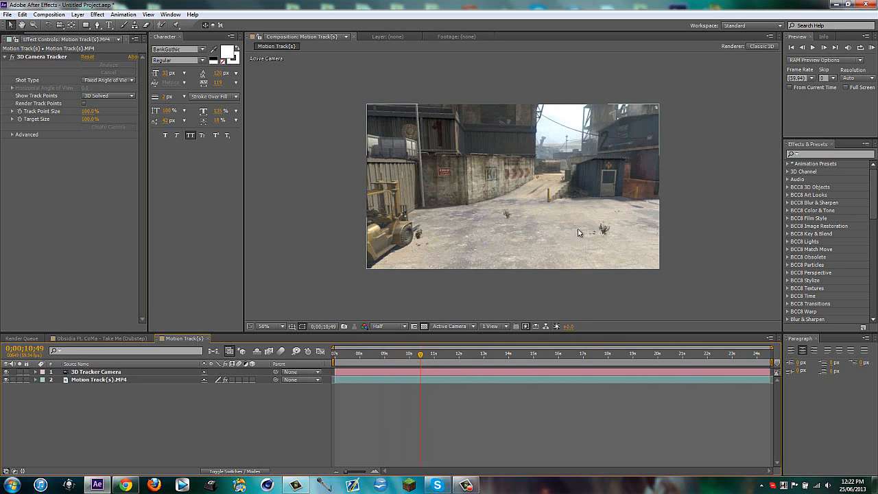
pyautogui.click(96, 380)
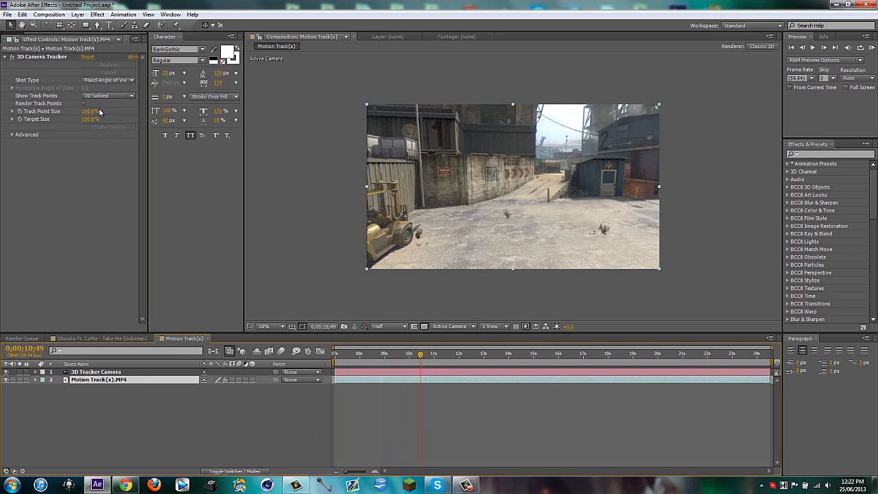
pyautogui.click(59, 61)
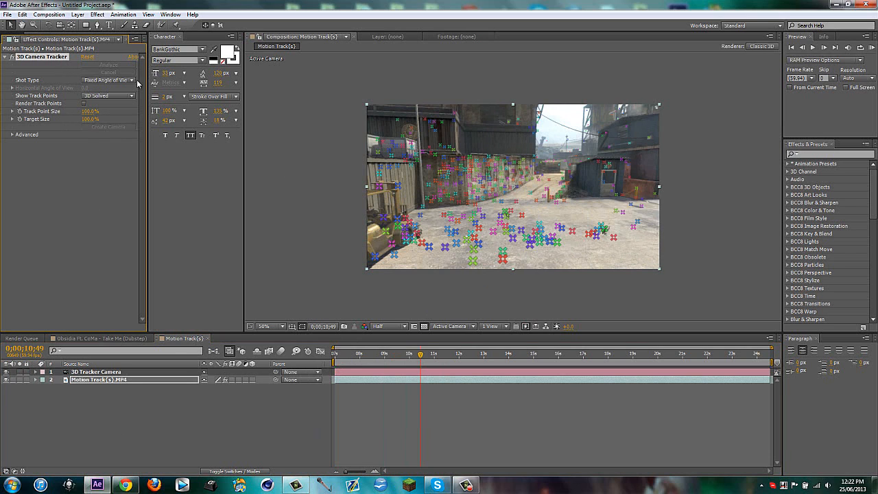
pyautogui.rightClick(527, 234)
pyautogui.click(555, 258)
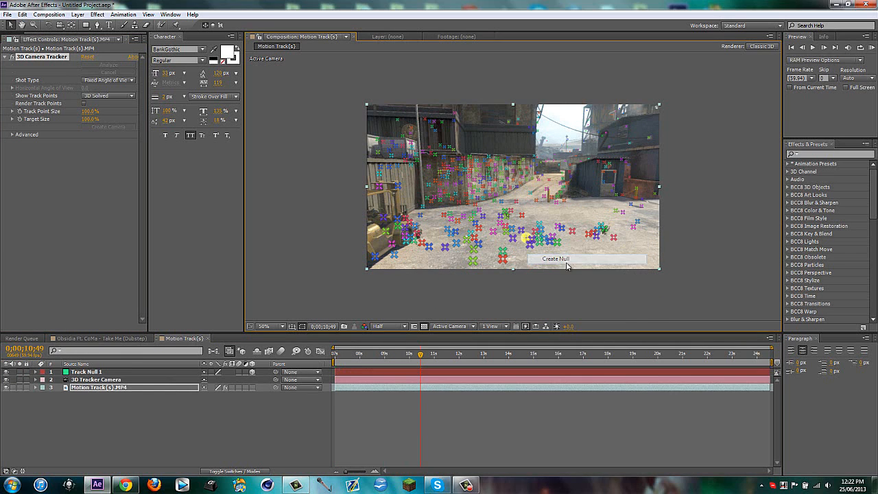
pyautogui.click(289, 427)
pyautogui.click(88, 374)
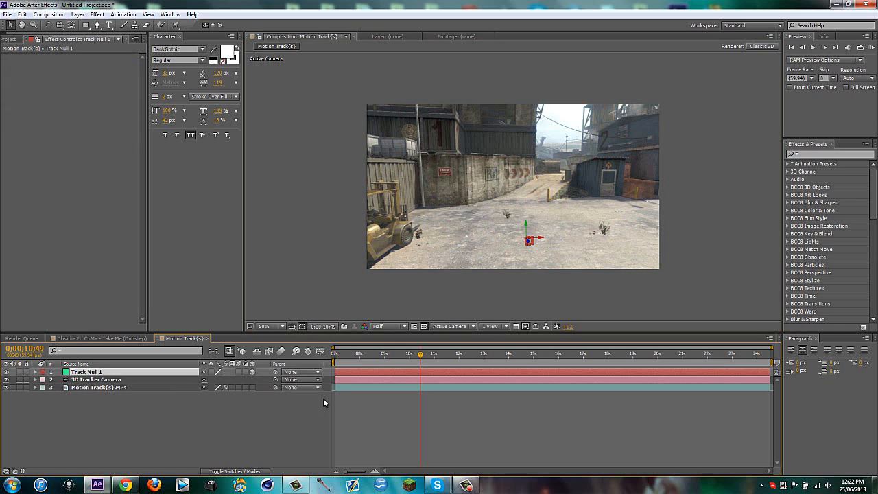
pyautogui.click(326, 400)
pyautogui.click(118, 373)
pyautogui.press('Delete')
# Create a null from the track points whose target lies flat on the ground near the centre of the yard
pyautogui.click(132, 380)
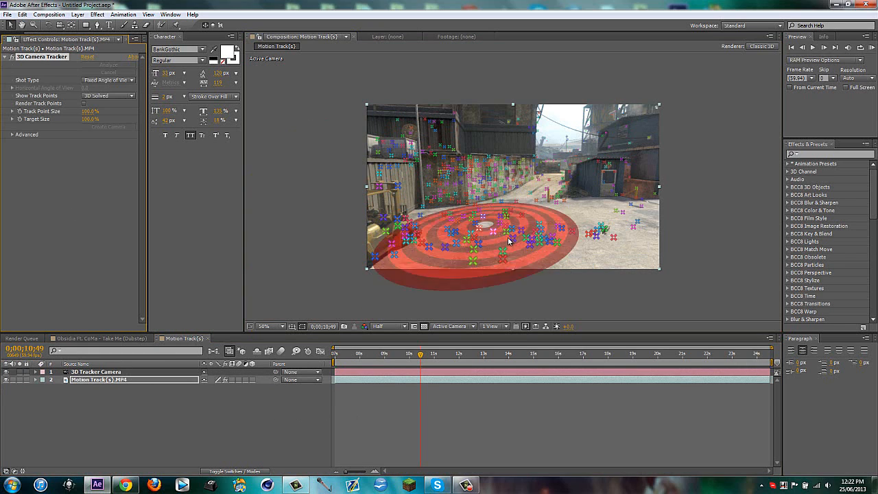
pyautogui.moveTo(518, 238)
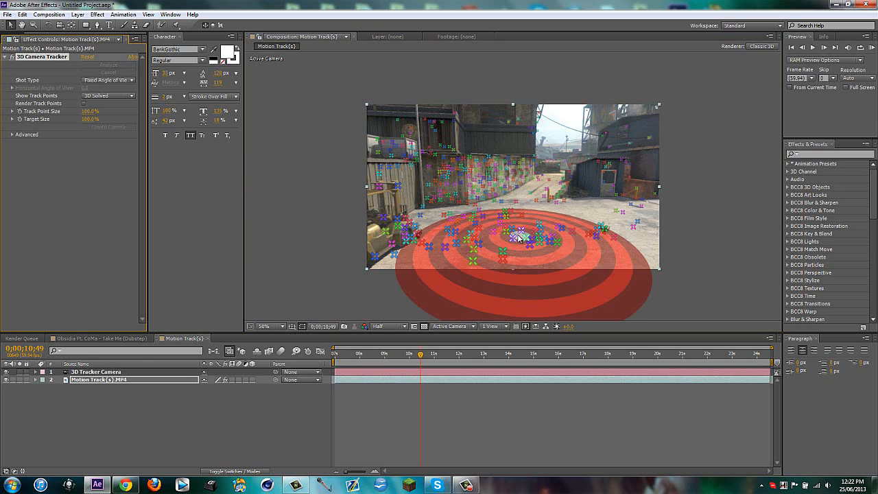
pyautogui.rightClick(519, 238)
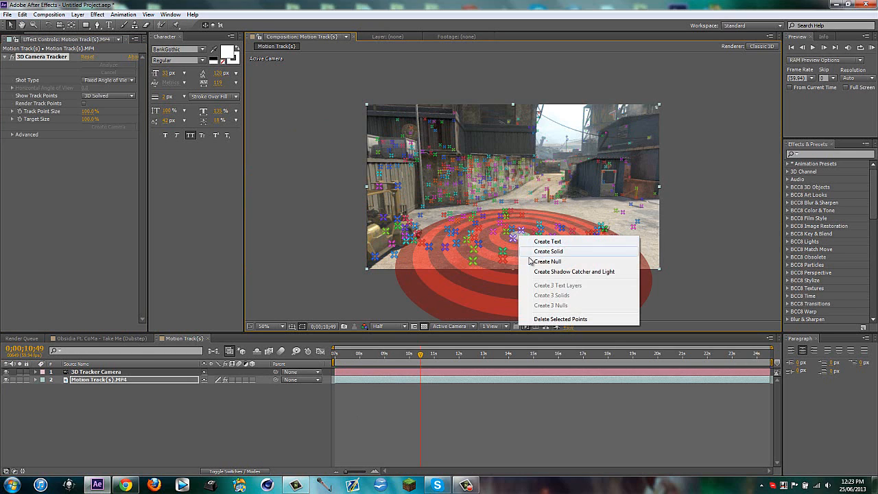
pyautogui.click(530, 263)
pyautogui.click(555, 272)
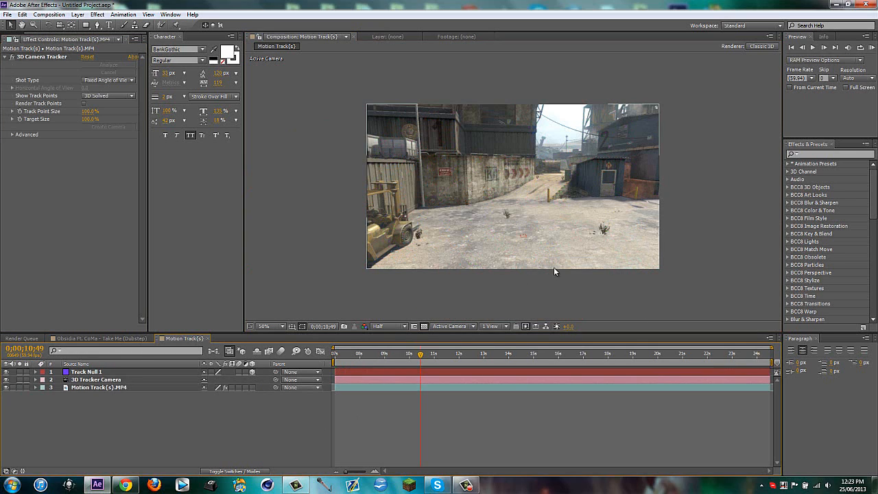
# Scale Track Null 1 up uniformly to about 670%
pyautogui.click(87, 372)
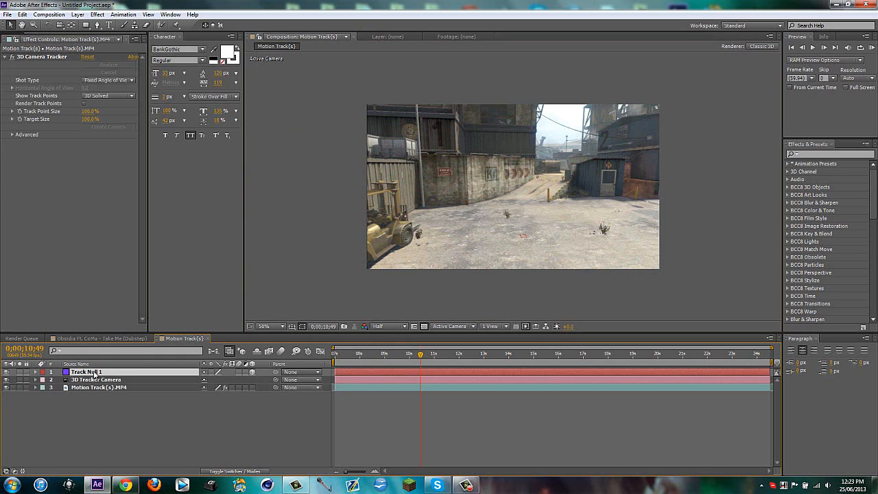
pyautogui.press('s')
pyautogui.moveTo(215, 380); pyautogui.dragTo(339, 405)
pyautogui.moveTo(229, 381); pyautogui.dragTo(201, 436)
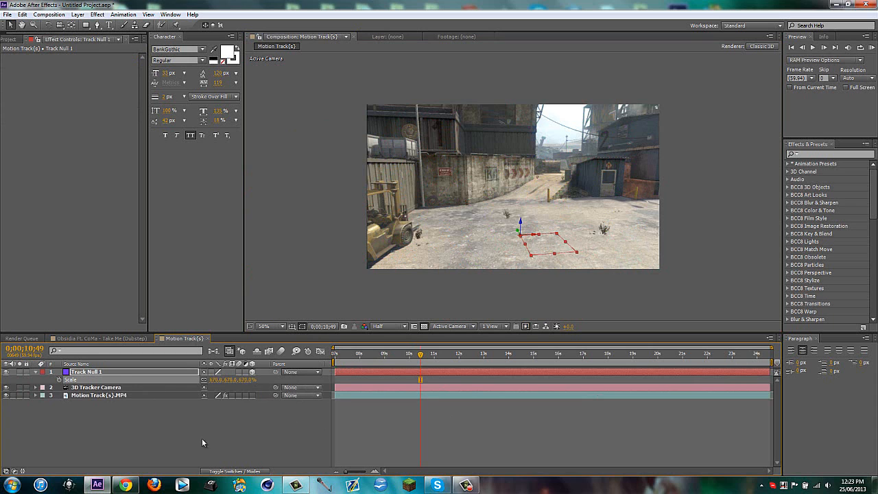
pyautogui.press('s')
pyautogui.click(216, 431)
# At 0;00;20;38, create a second null from a track point of Motion Track(s).MP4 on the sandy ground
pyautogui.moveTo(424, 352); pyautogui.dragTo(407, 353)
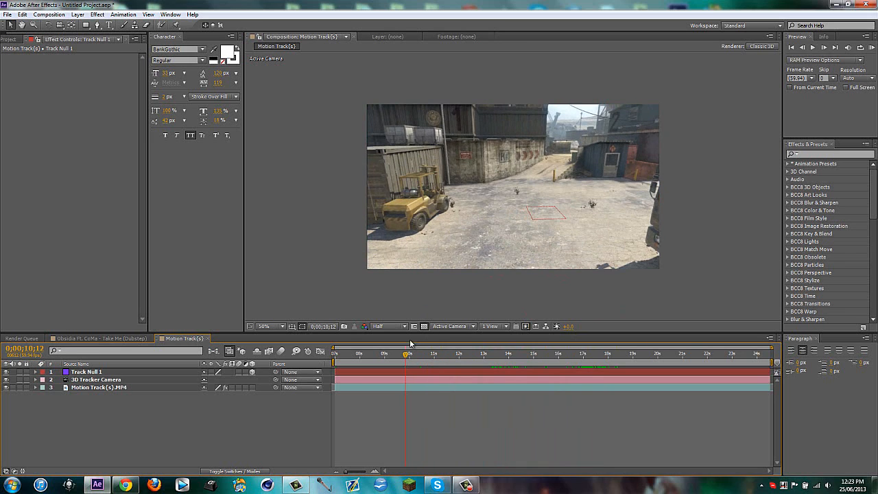
pyautogui.moveTo(408, 357); pyautogui.dragTo(633, 353)
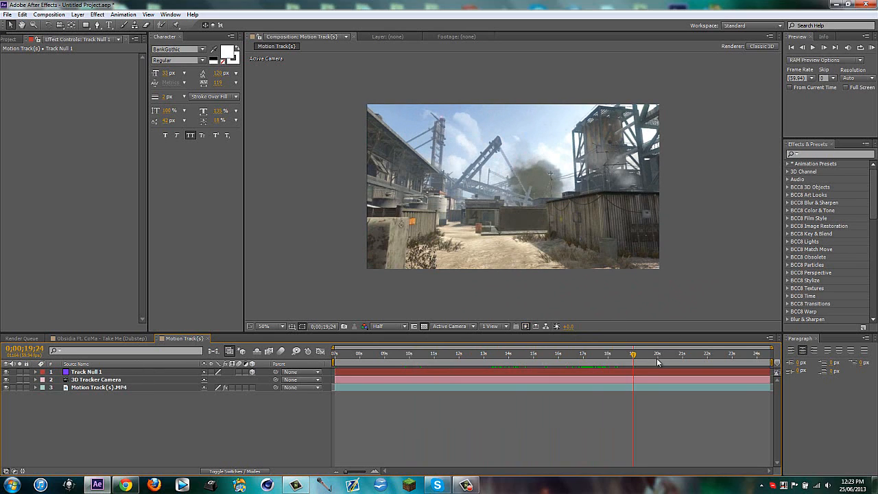
pyautogui.moveTo(633, 354); pyautogui.dragTo(608, 356)
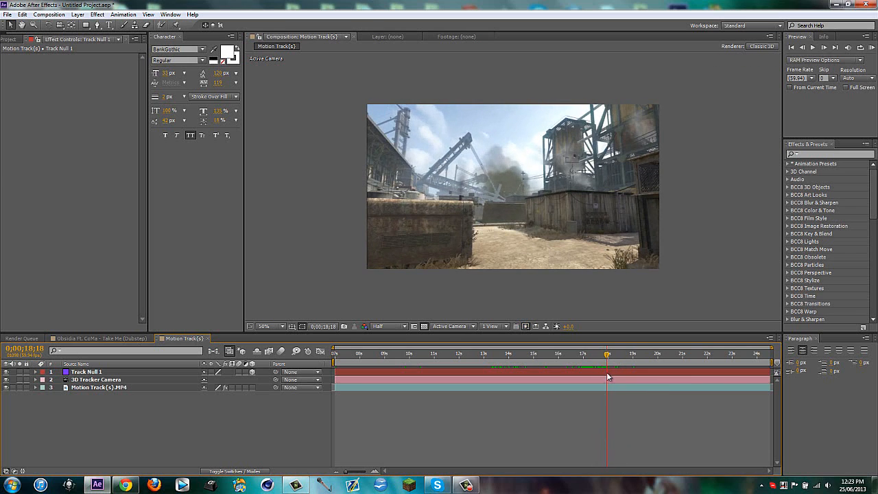
pyautogui.click(607, 374)
pyautogui.click(156, 444)
pyautogui.moveTo(614, 362)
pyautogui.mouseDown()
pyautogui.moveTo(611, 356)
pyautogui.moveTo(655, 356)
pyautogui.moveTo(611, 373)
pyautogui.mouseUp()
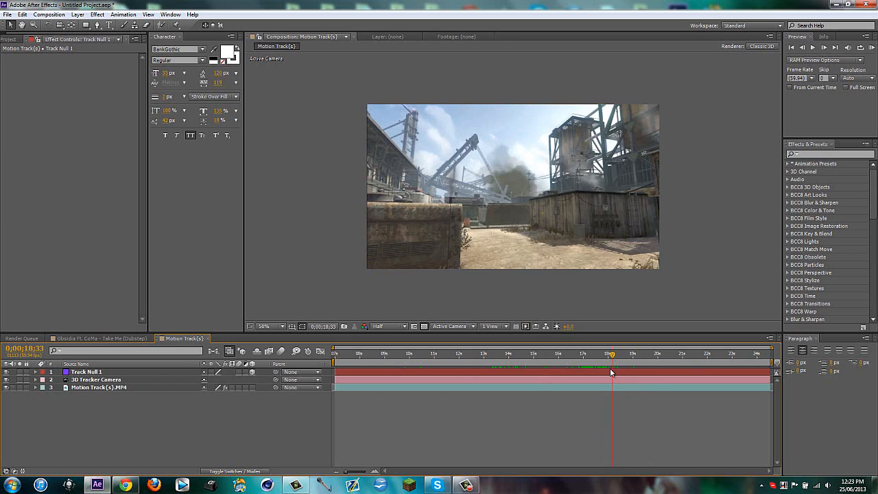
pyautogui.click(86, 373)
pyautogui.click(96, 387)
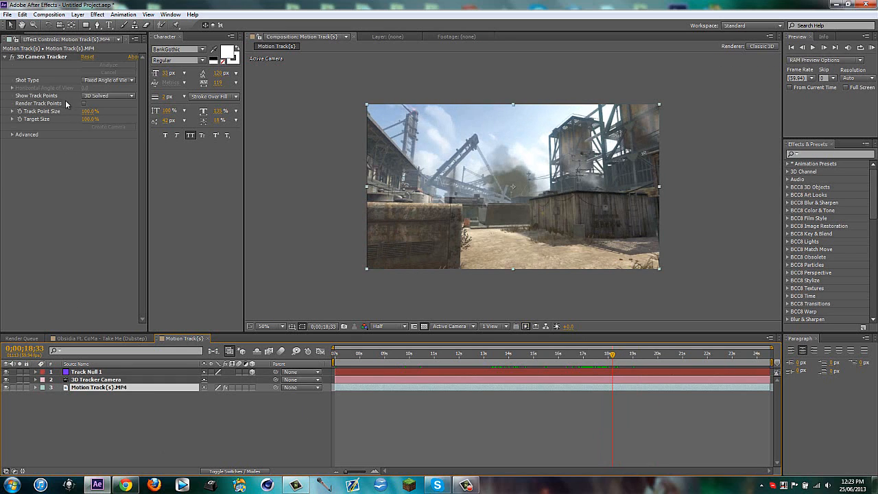
pyautogui.click(37, 58)
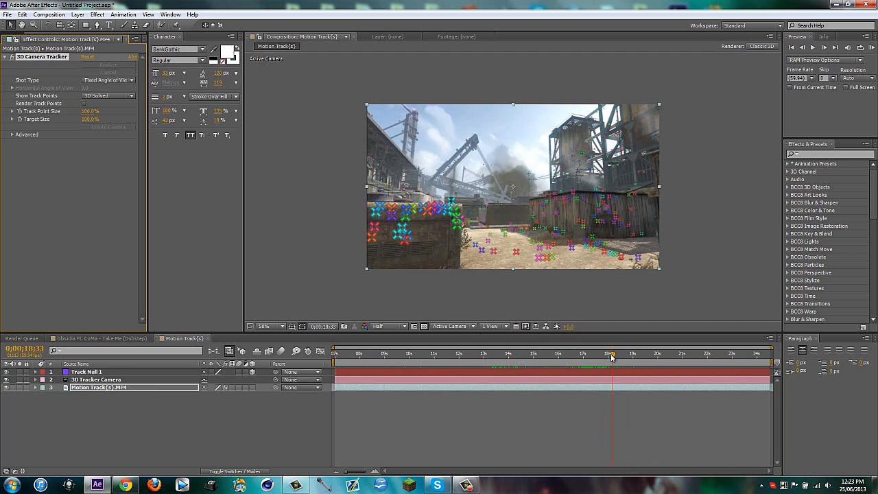
pyautogui.moveTo(613, 356); pyautogui.dragTo(664, 356)
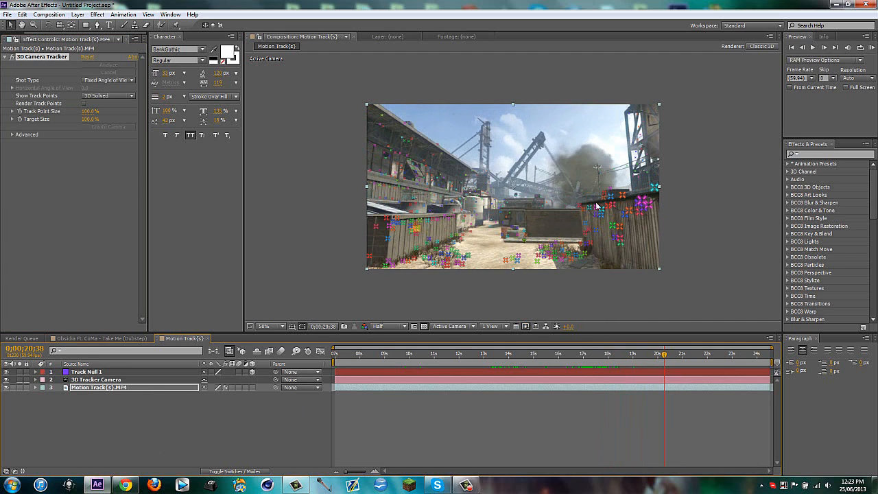
pyautogui.rightClick(527, 251)
pyautogui.click(554, 278)
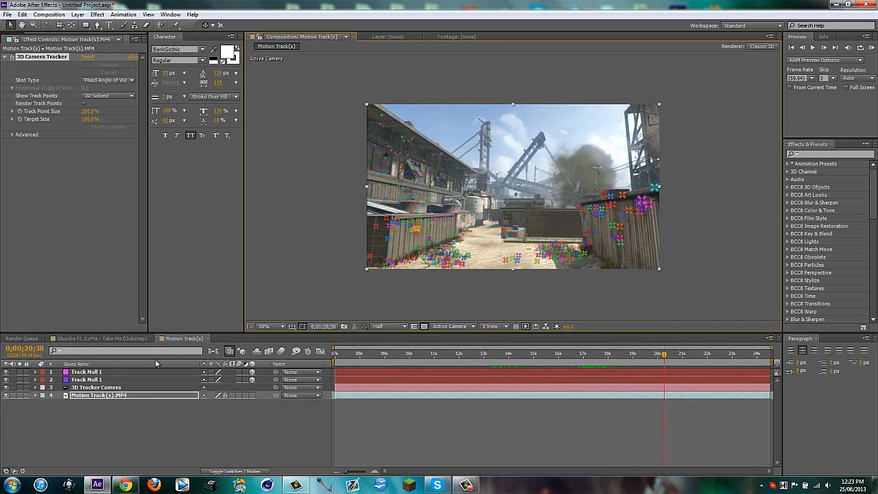
# Scale up the newly created pink track null so its outline is larger in the frame
pyautogui.click(104, 375)
pyautogui.press('s')
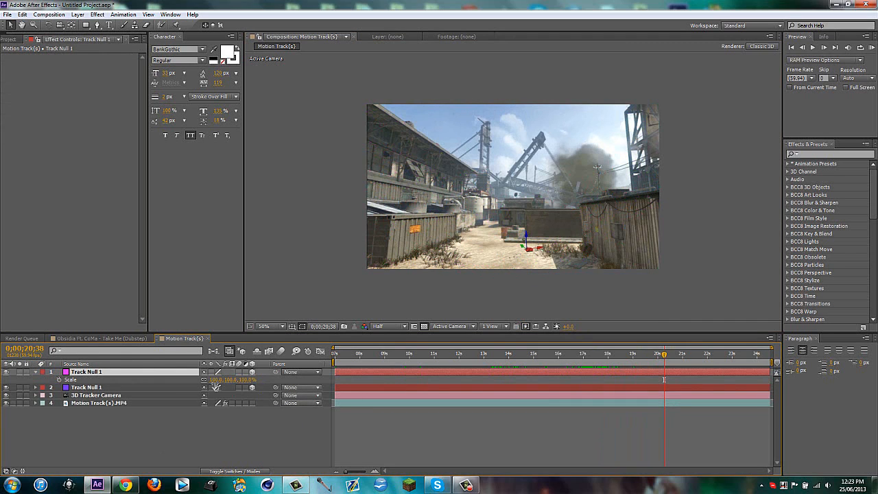
pyautogui.click(168, 429)
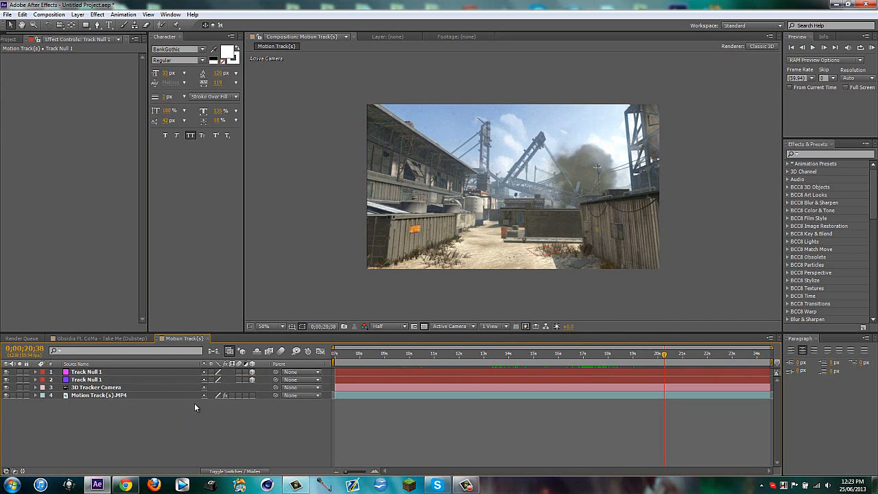
# Rename the pink track null Second and the purple track null First, and preview the composition
pyautogui.click(106, 367)
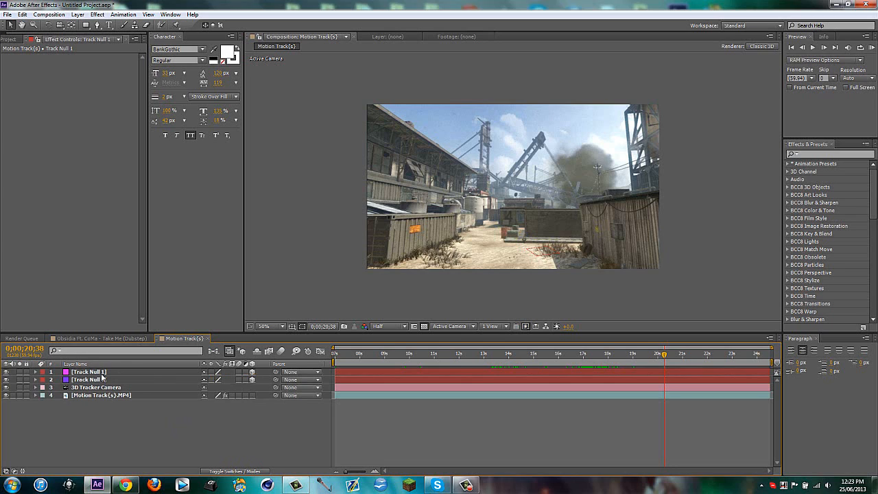
pyautogui.click(104, 373)
pyautogui.press('Return')
pyautogui.write('Second')
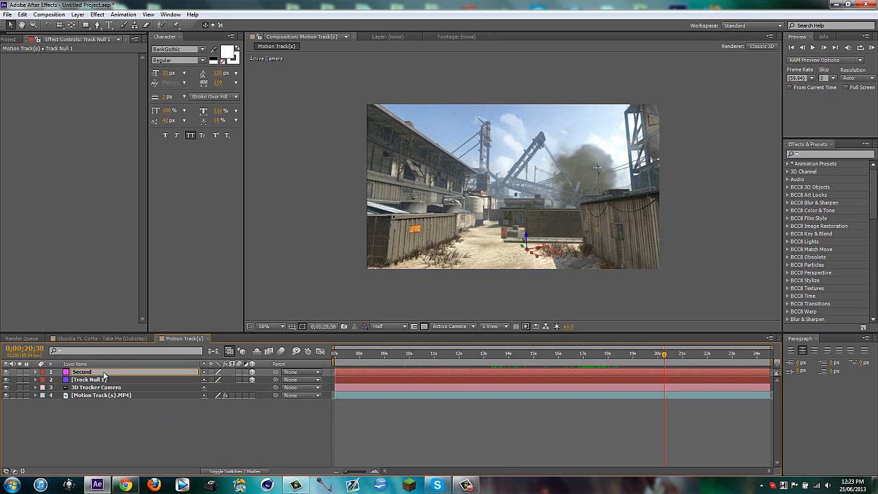
pyautogui.press('Return')
pyautogui.click(116, 381)
pyautogui.press('Return')
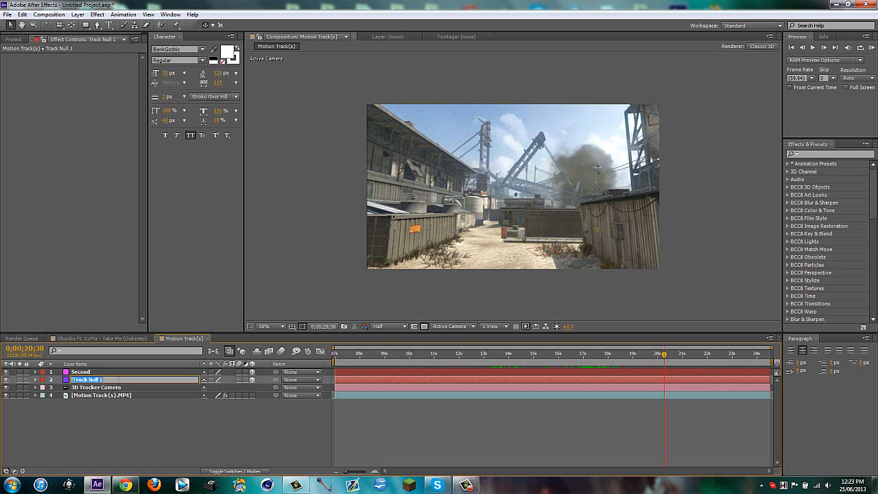
pyautogui.write('First')
pyautogui.press('Return')
pyautogui.click(186, 422)
pyautogui.moveTo(379, 355); pyautogui.dragTo(387, 338)
pyautogui.press('space')
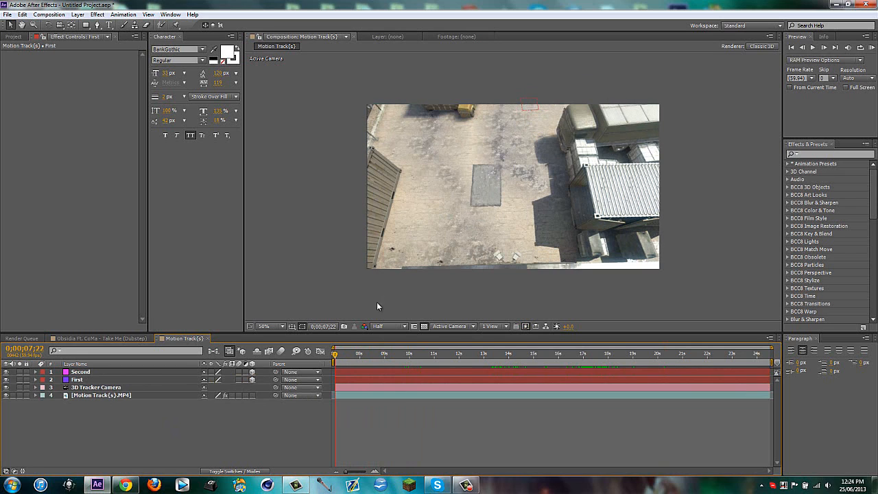
# At 0;00;10;41, create a text layer reading FNT PRESENTS, with each word on its own line
pyautogui.moveTo(334, 358); pyautogui.dragTo(418, 343)
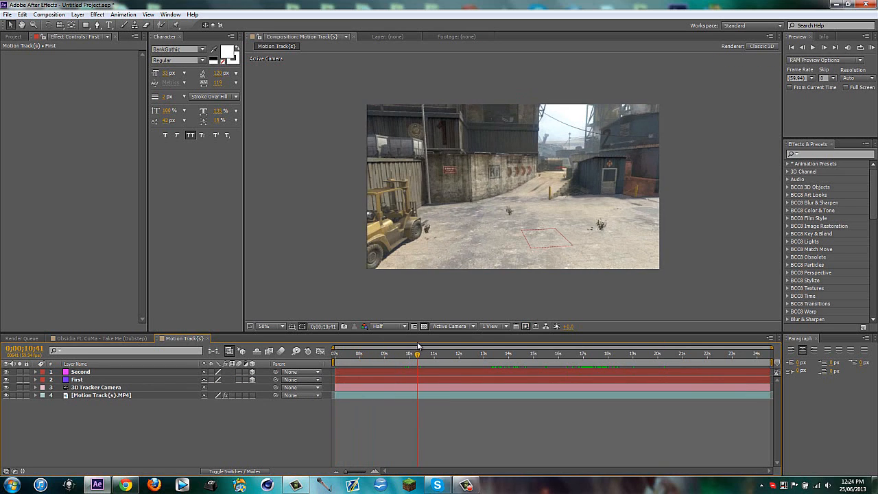
pyautogui.click(110, 25)
pyautogui.click(552, 249)
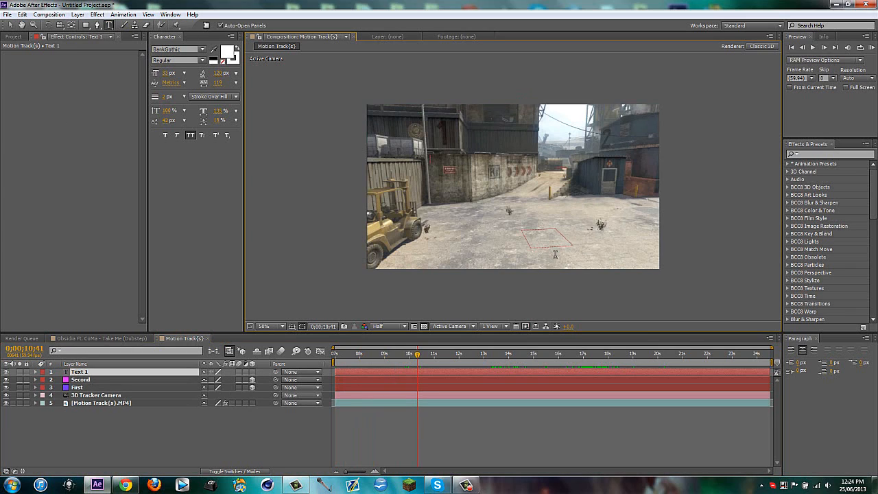
pyautogui.write('FNT PRESE')
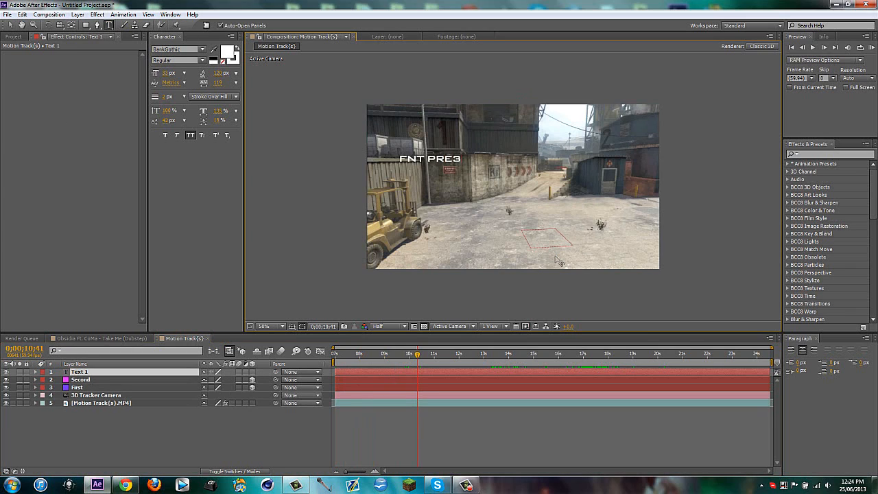
pyautogui.press('BackSpace')
pyautogui.press('BackSpace')
pyautogui.press('BackSpace')
pyautogui.press('BackSpace')
pyautogui.press('BackSpace')
pyautogui.press('BackSpace')
pyautogui.write('PRESENTS')
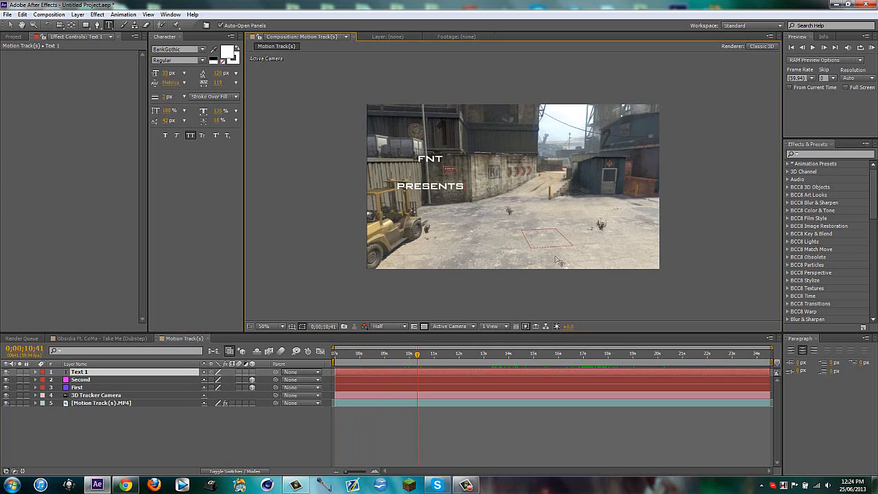
pyautogui.click(88, 373)
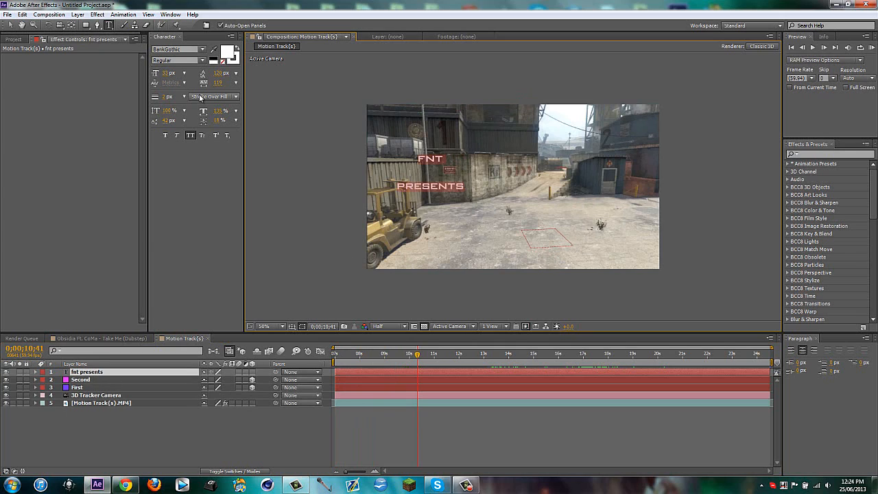
# Tighten the leading of the FNT PRESENTS text to 57 px
pyautogui.moveTo(219, 72); pyautogui.dragTo(222, 108)
pyautogui.moveTo(476, 181); pyautogui.dragTo(534, 182)
pyautogui.scroll(1, 538, 183)
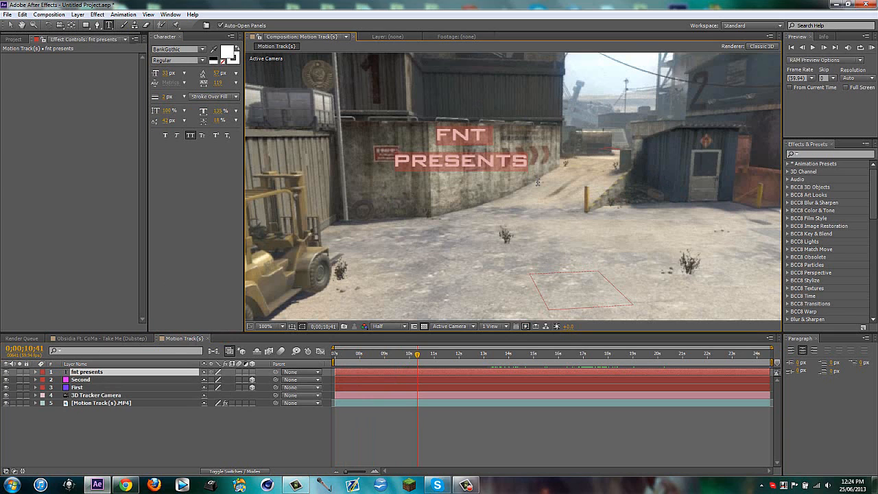
# Change the FNT PRESENTS text to the NFS font typeface and check how it looks in the frame
pyautogui.click(179, 49)
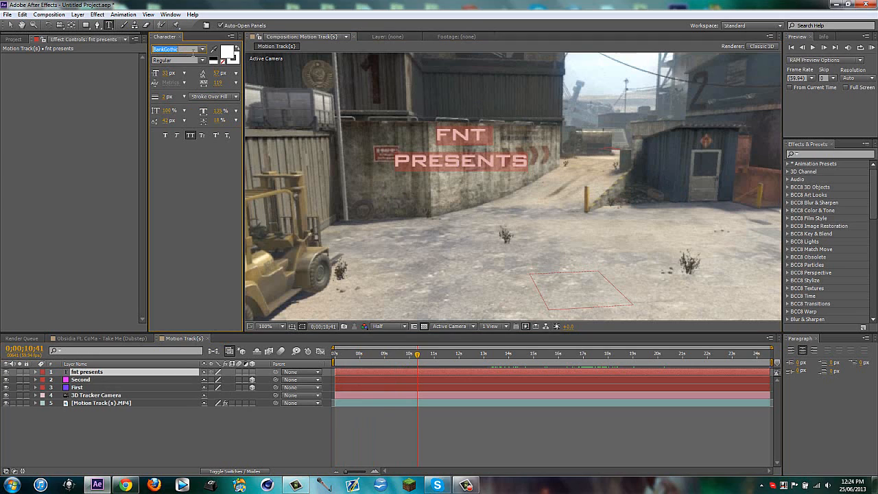
pyautogui.write('NFS font')
pyautogui.click(200, 53)
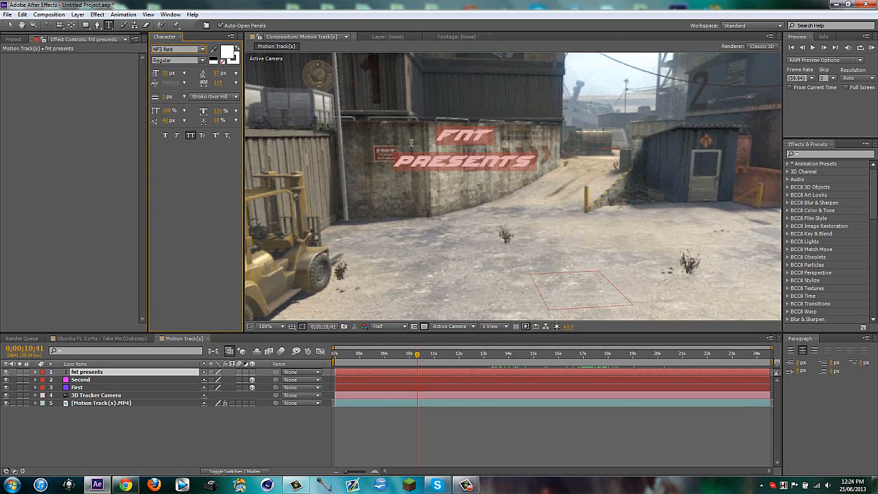
pyautogui.click(266, 437)
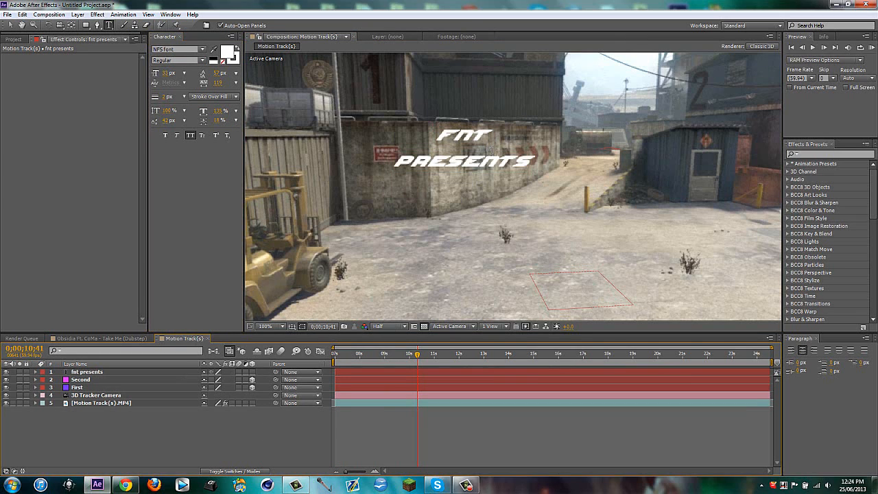
pyautogui.scroll(1, 495, 154)
pyautogui.scroll(-1, 484, 163)
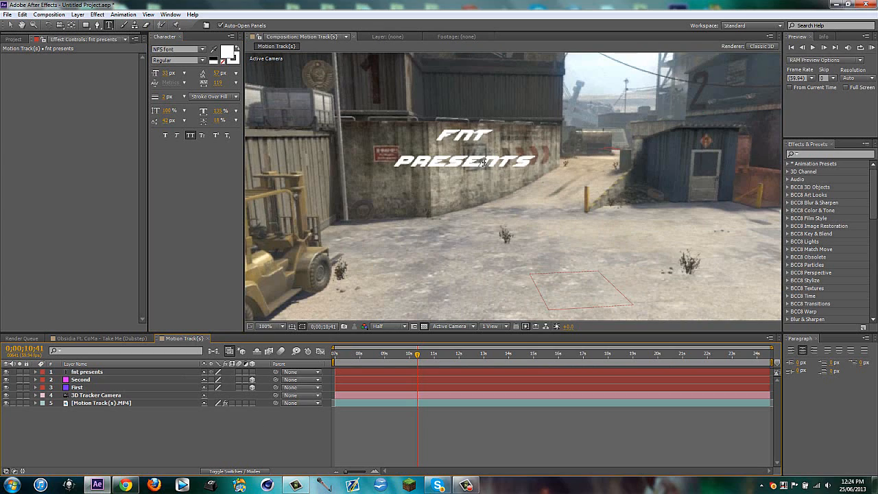
# Compare alternative typefaces on the FNT PRESENTS text and set its font to Nova in the SOLID style
pyautogui.click(424, 372)
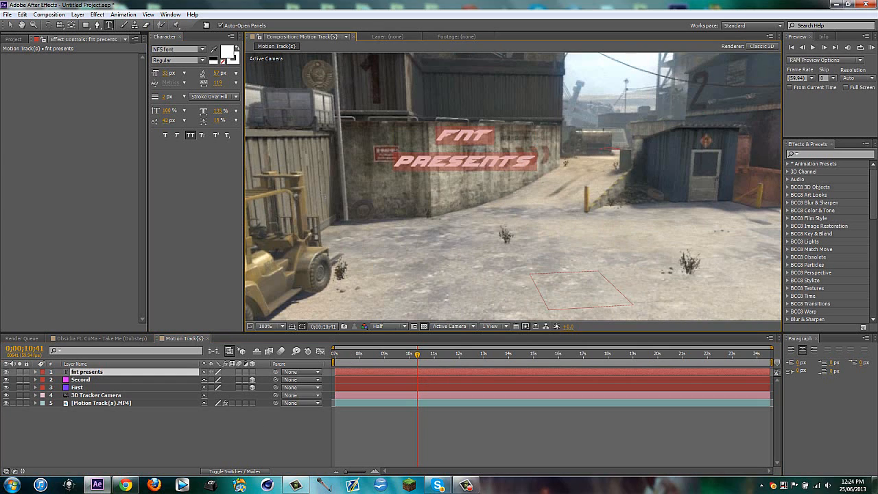
pyautogui.click(203, 50)
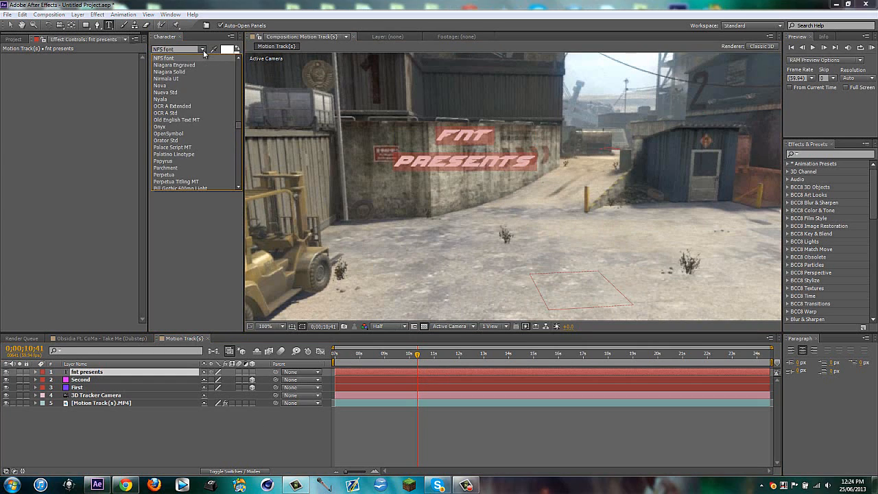
pyautogui.click(191, 116)
pyautogui.press('Down')
pyautogui.press('Down')
pyautogui.press('Down')
pyautogui.press('Down')
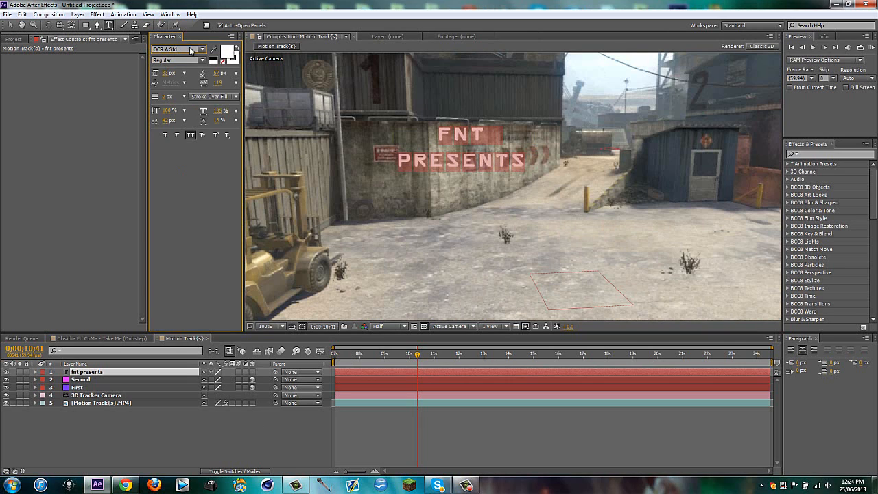
pyautogui.press('Down')
pyautogui.press('Down')
pyautogui.press('Down')
pyautogui.press('Down')
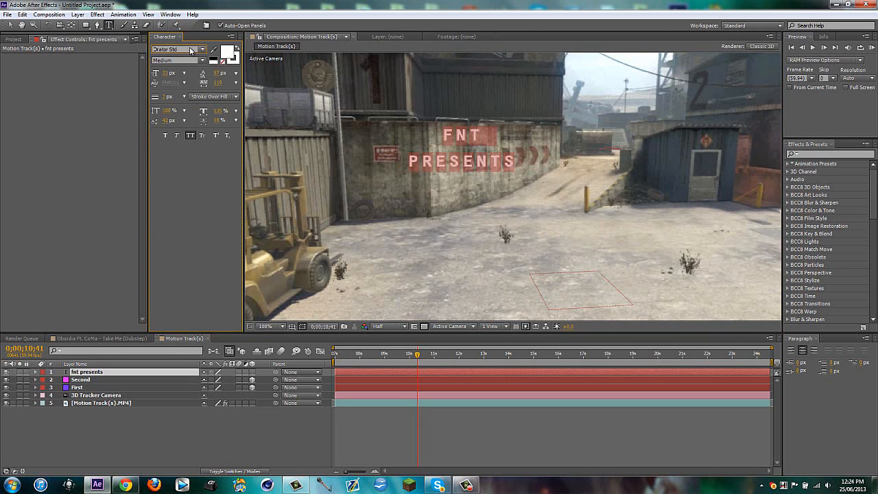
pyautogui.press('Down')
pyautogui.press('Down')
pyautogui.press('Down')
pyautogui.press('Down')
pyautogui.press('Down')
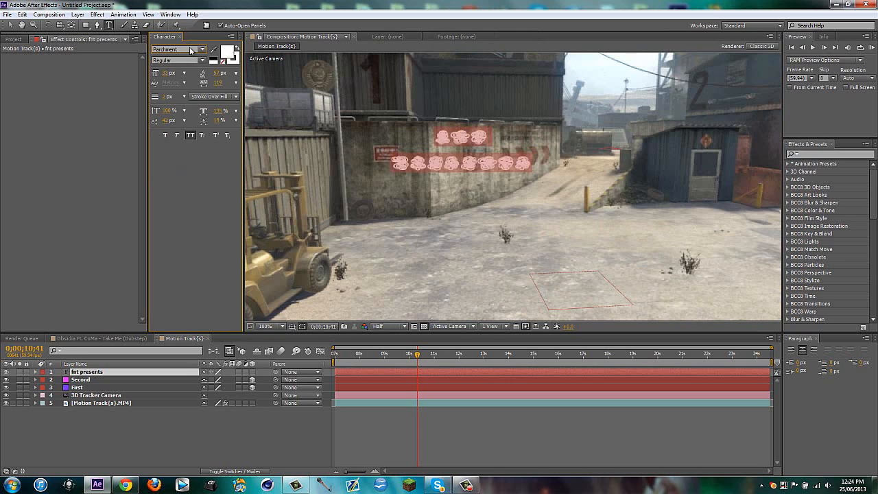
pyautogui.press('Down')
pyautogui.press('Down')
pyautogui.press('Down')
pyautogui.press('Down')
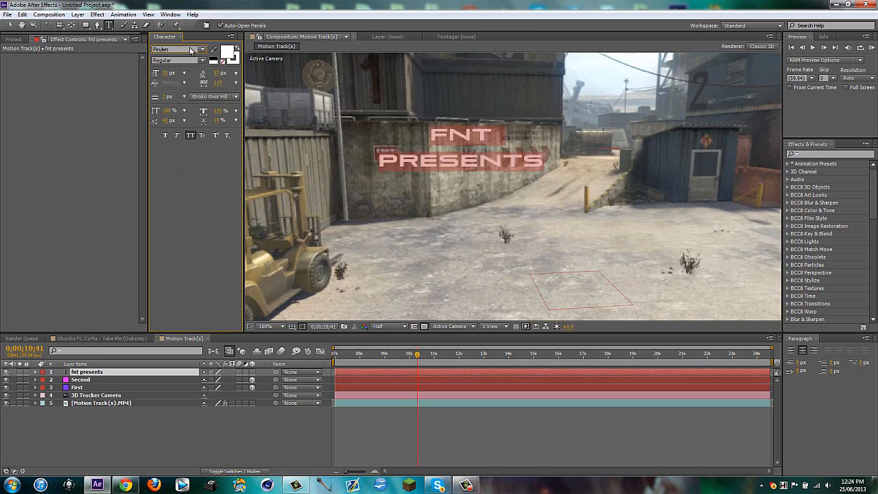
pyautogui.press('Down')
pyautogui.press('Down')
pyautogui.press('Down')
pyautogui.press('Down')
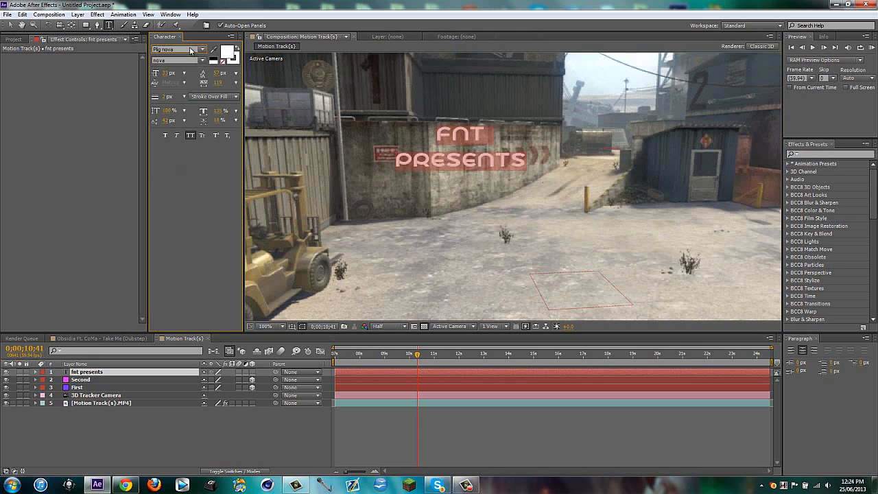
pyautogui.press('Down')
pyautogui.press('Down')
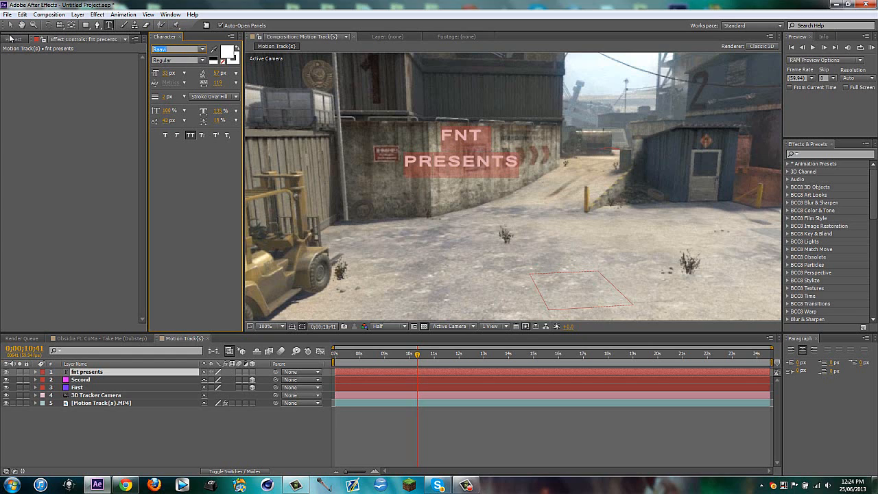
pyautogui.press('Down')
pyautogui.press('Down')
pyautogui.click(245, 430)
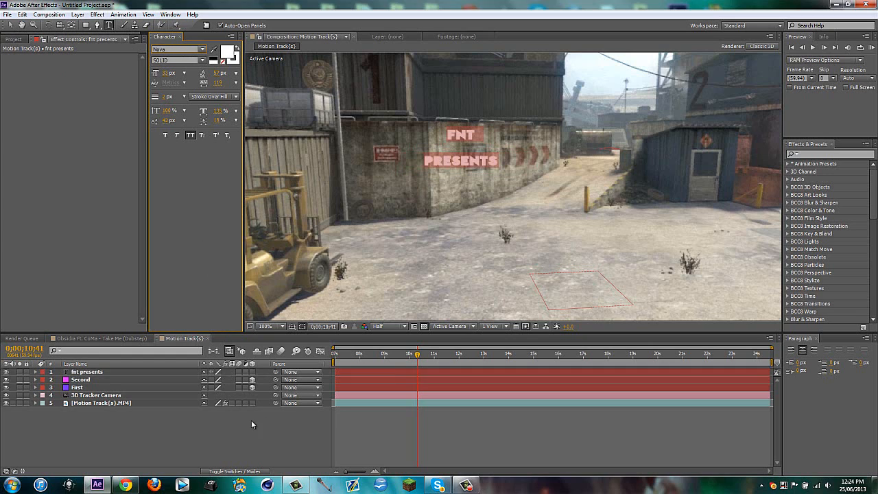
# Enlarge the FNT PRESENTS text to a size of 49 px and set its leading to 48 px
pyautogui.click(421, 375)
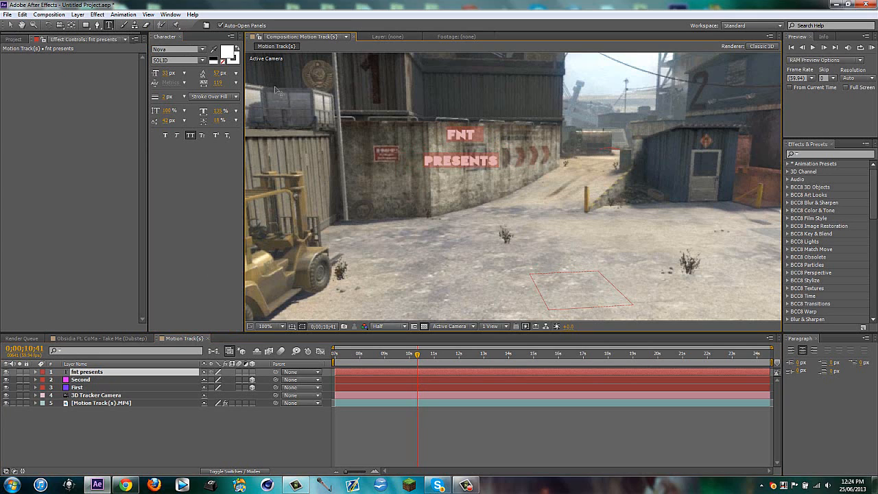
pyautogui.moveTo(218, 75); pyautogui.dragTo(217, 84)
pyautogui.moveTo(167, 73); pyautogui.dragTo(168, 66)
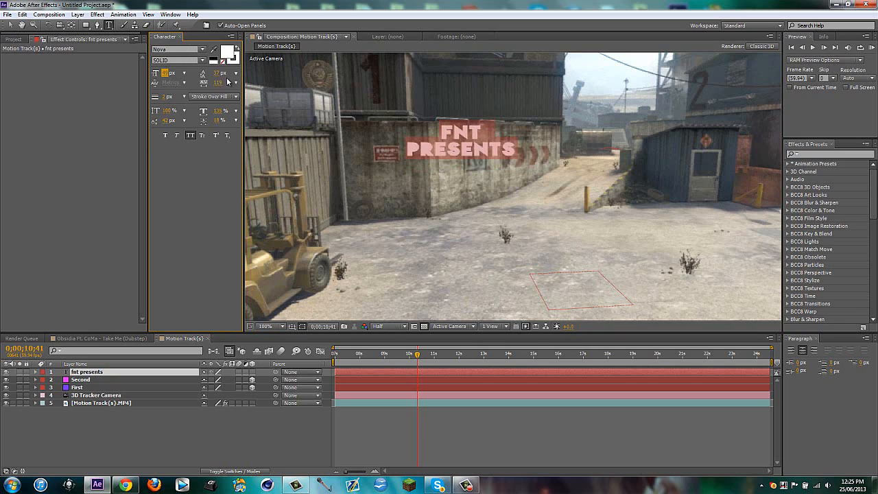
pyautogui.moveTo(221, 74); pyautogui.dragTo(221, 66)
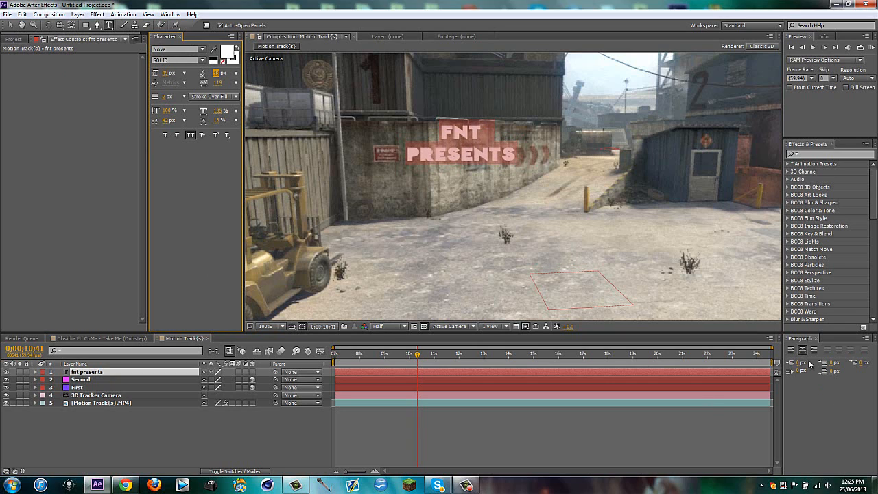
# Try left alignment on the FNT PRESENTS text and return it to centred
pyautogui.click(791, 350)
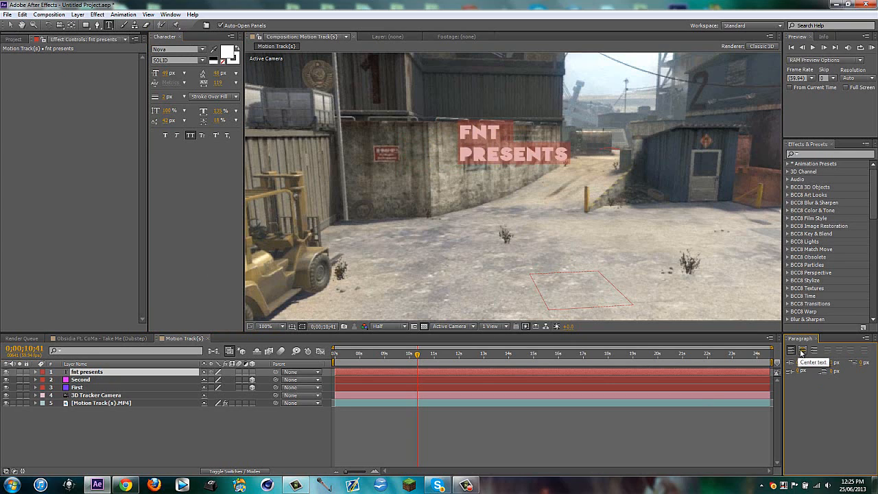
pyautogui.click(802, 351)
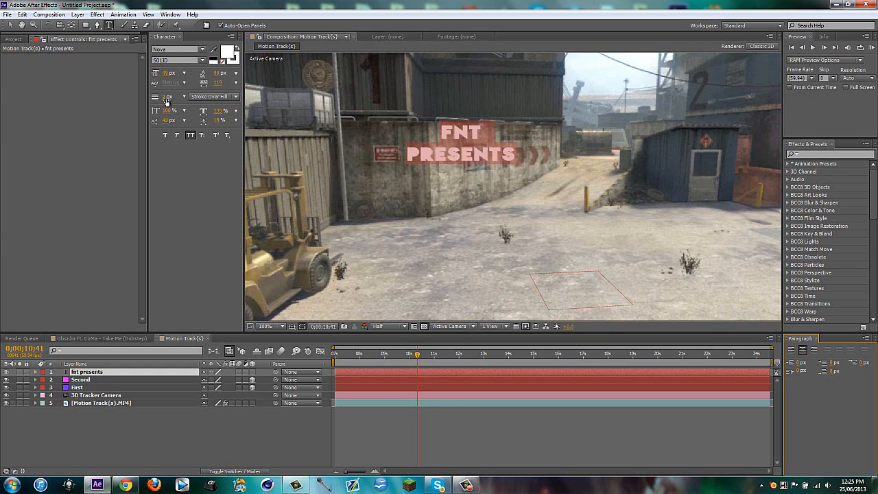
# Set the FNT PRESENTS text size to 53 px and its leading to 43 px
pyautogui.click(168, 73)
pyautogui.press('Up')
pyautogui.press('Up')
pyautogui.press('Up')
pyautogui.press('Up')
pyautogui.press('Up')
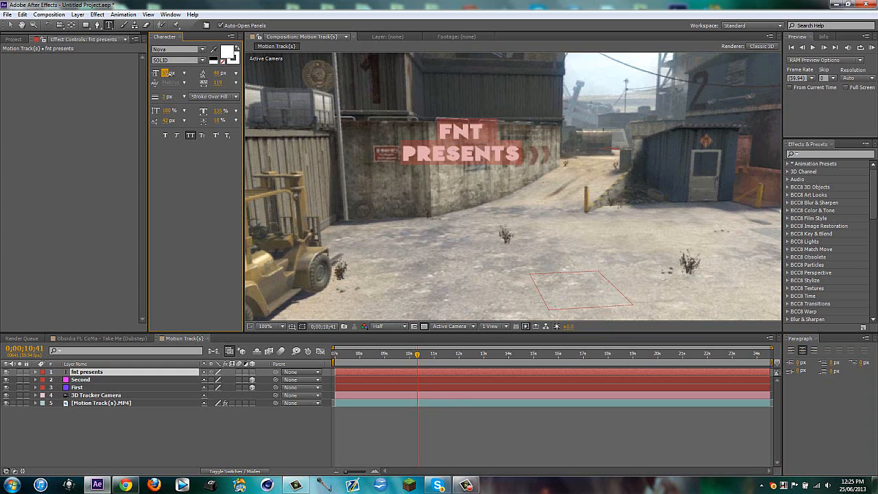
pyautogui.moveTo(221, 111); pyautogui.dragTo(162, 122)
pyautogui.hotkey('ctrl', 'z')
pyautogui.moveTo(218, 74); pyautogui.dragTo(220, 81)
pyautogui.click(224, 449)
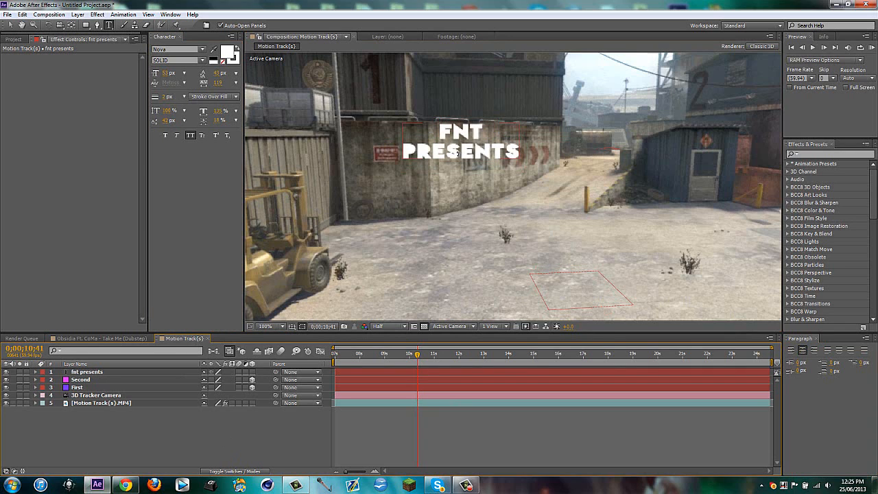
# Switch to the Selection tool and hide the fnt presents layer
pyautogui.click(11, 24)
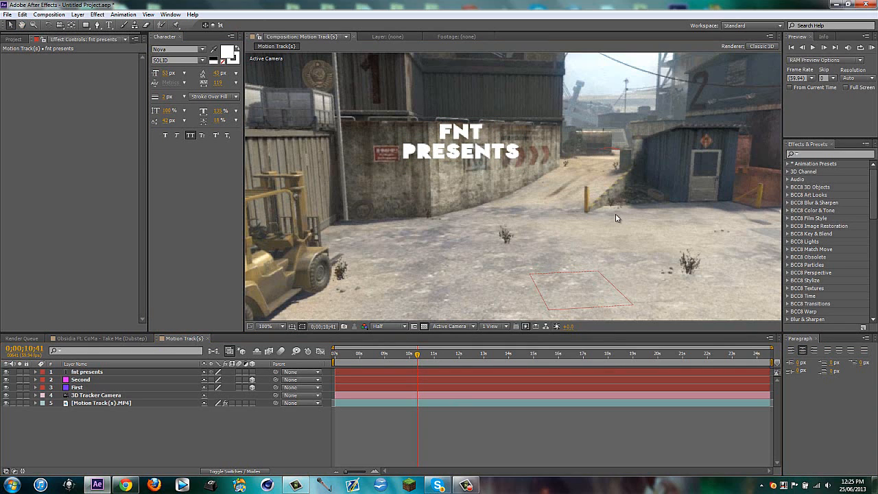
pyautogui.click(86, 372)
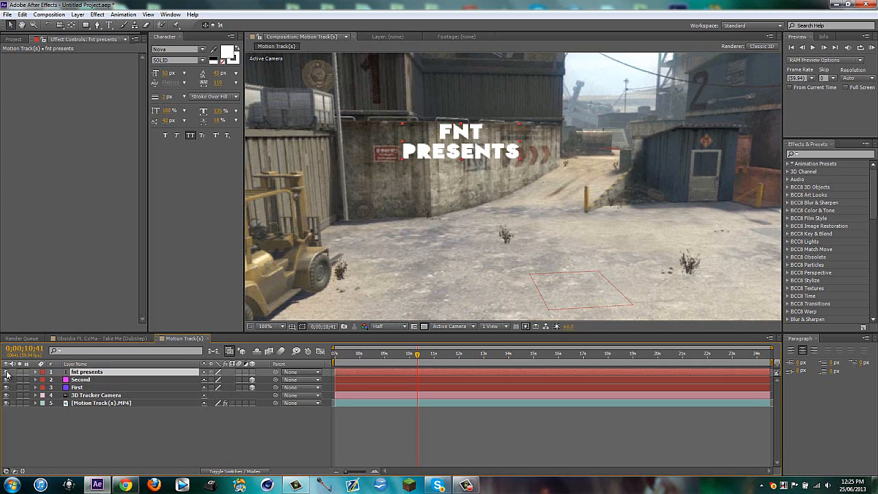
pyautogui.click(6, 372)
pyautogui.scroll(-2, 472, 212)
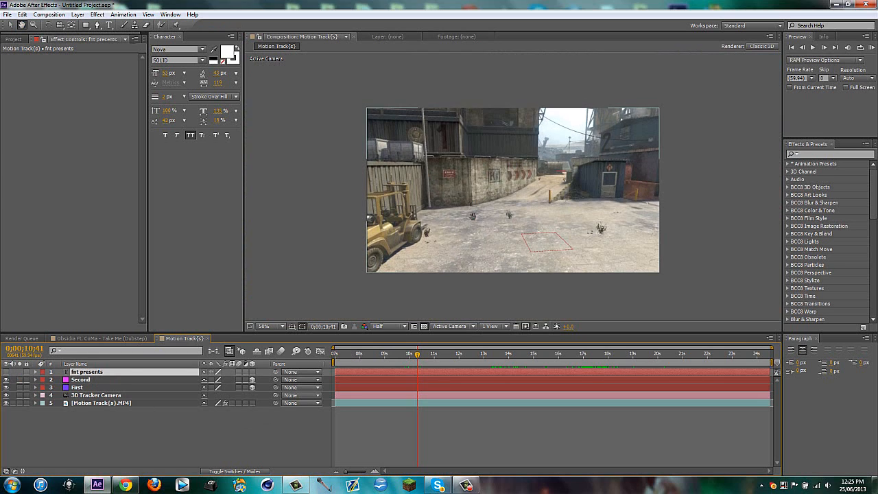
pyautogui.click(280, 413)
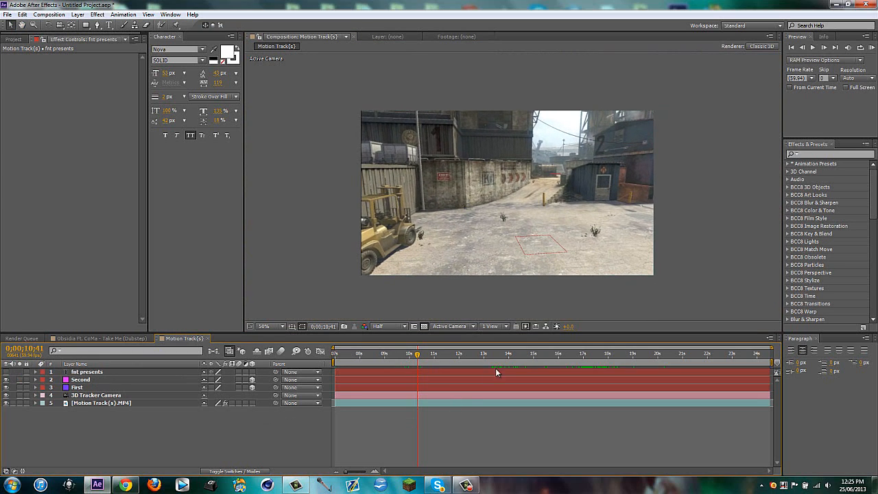
# Duplicate the Motion Track(s).MP4 layer and remove the 3D Camera Tracker effect from the lower copy
pyautogui.click(416, 402)
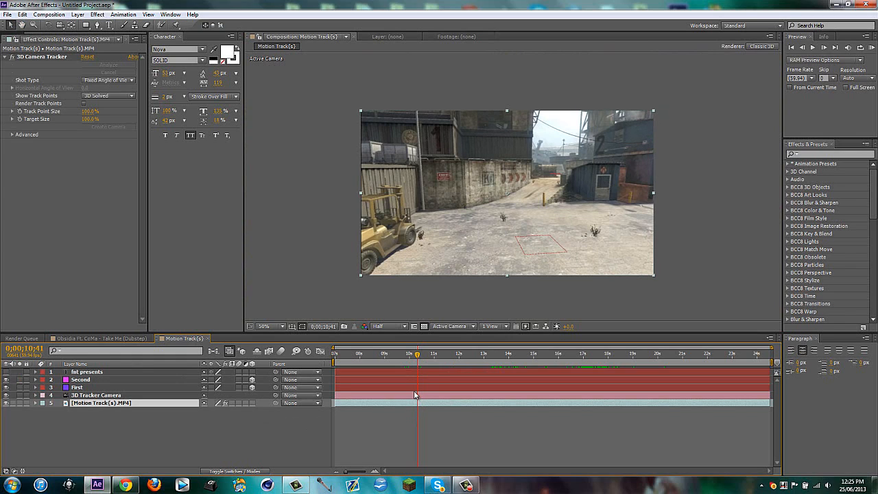
pyautogui.hotkey('ctrl', 'd')
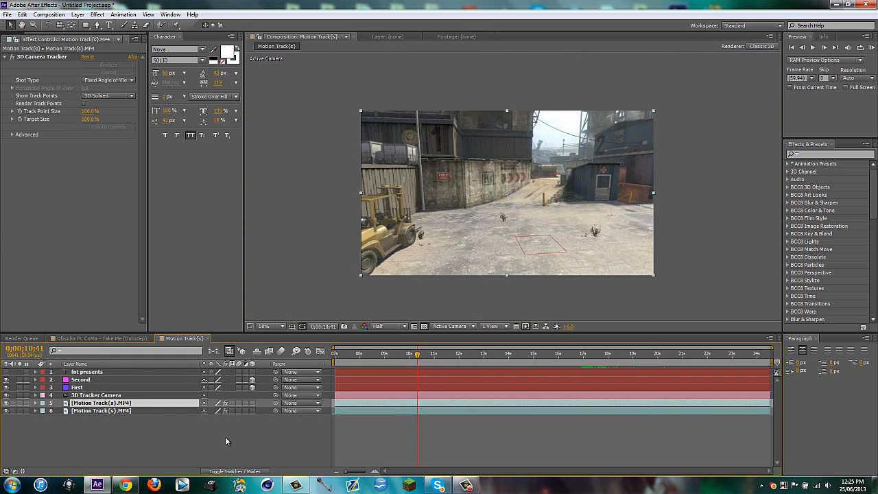
pyautogui.click(225, 436)
pyautogui.click(112, 410)
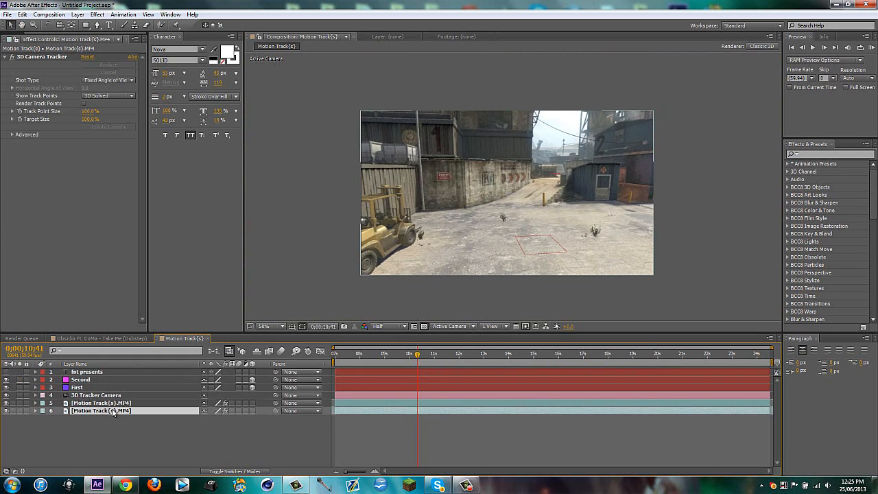
pyautogui.click(41, 57)
pyautogui.press('Delete')
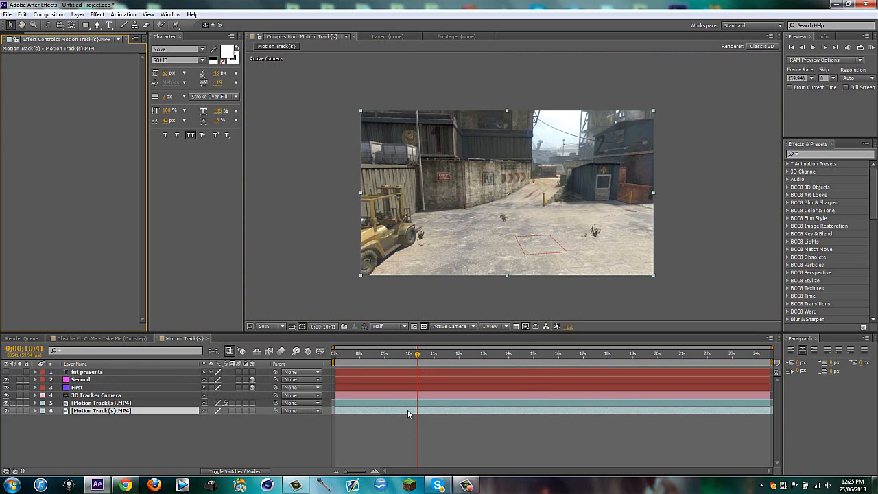
# Apply Freeze Frame to the lower Motion Track(s).MP4 copy at 0;00;10;41
pyautogui.rightClick(407, 413)
pyautogui.moveTo(429, 120)
pyautogui.click(560, 155)
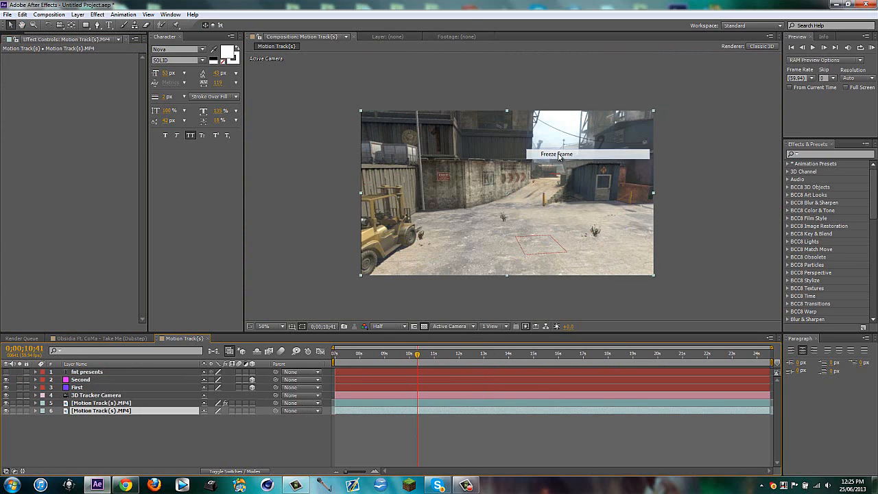
# Apply Fast Blur to the lower Motion Track(s).MP4 copy with Blurriness 31 and Repeat Edge Pixels enabled
pyautogui.click(825, 155)
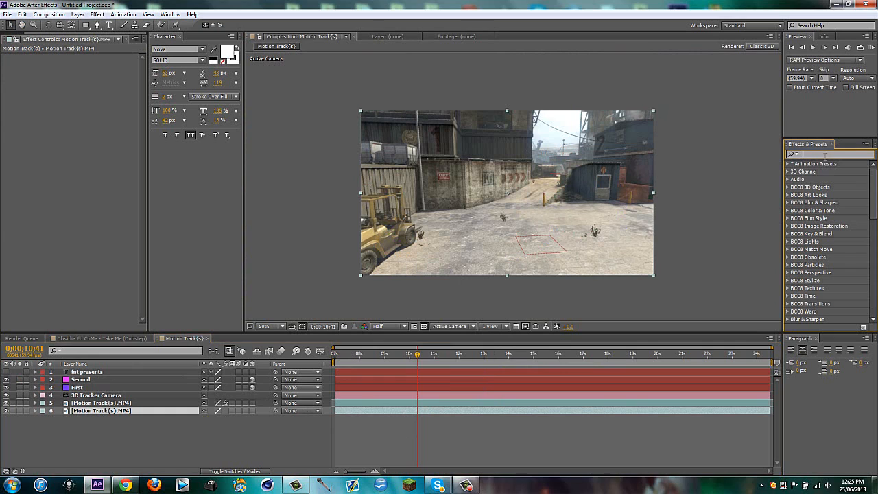
pyautogui.write('fast blur')
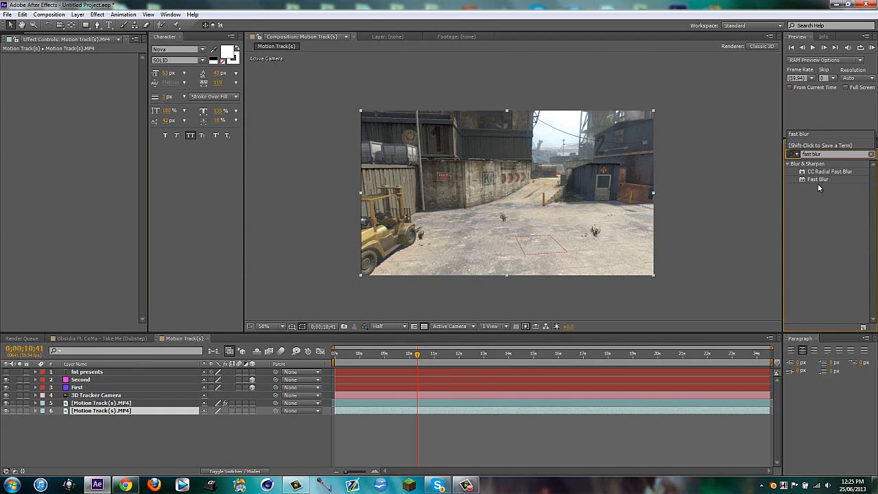
pyautogui.moveTo(819, 181); pyautogui.dragTo(455, 410)
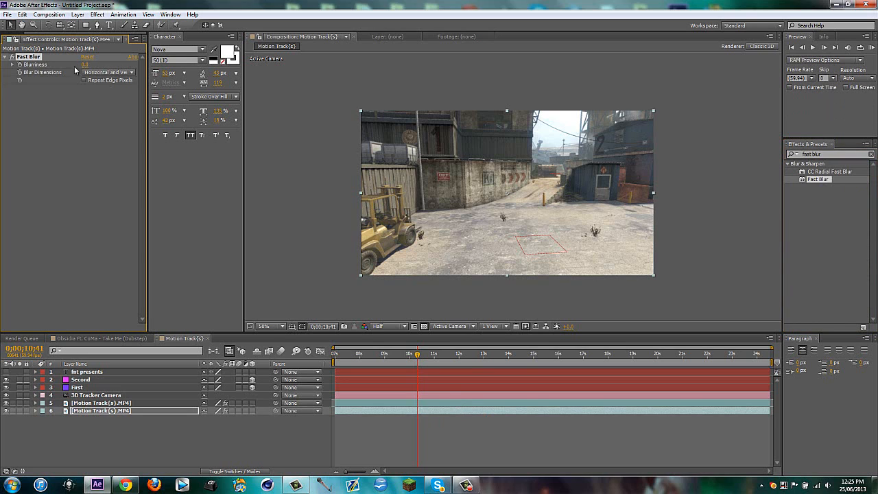
pyautogui.moveTo(84, 65); pyautogui.dragTo(88, 65)
pyautogui.click(86, 79)
pyautogui.click(128, 433)
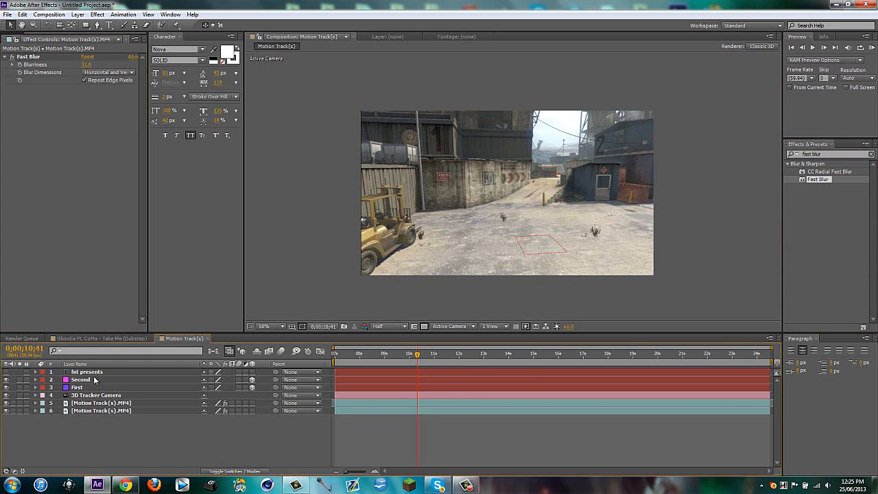
# Create a new solid named Element and apply the Element effect to it
pyautogui.hotkey('ctrl', 'y')
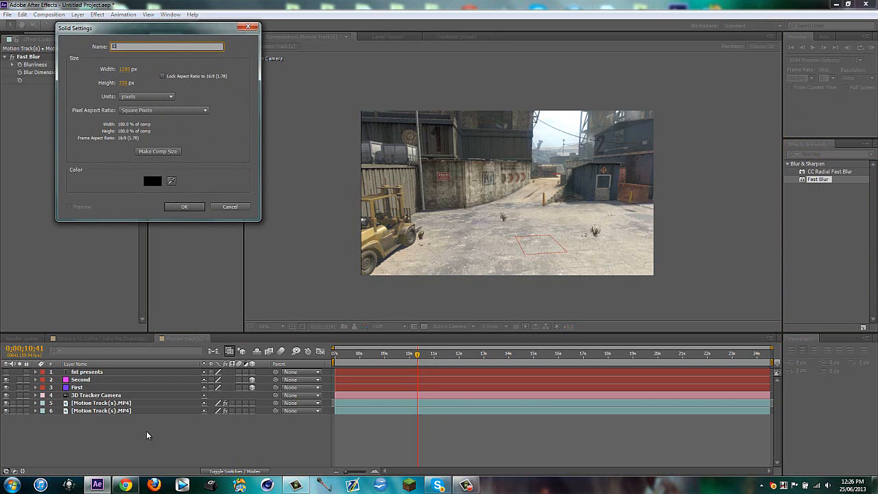
pyautogui.write('Element')
pyautogui.press('Return')
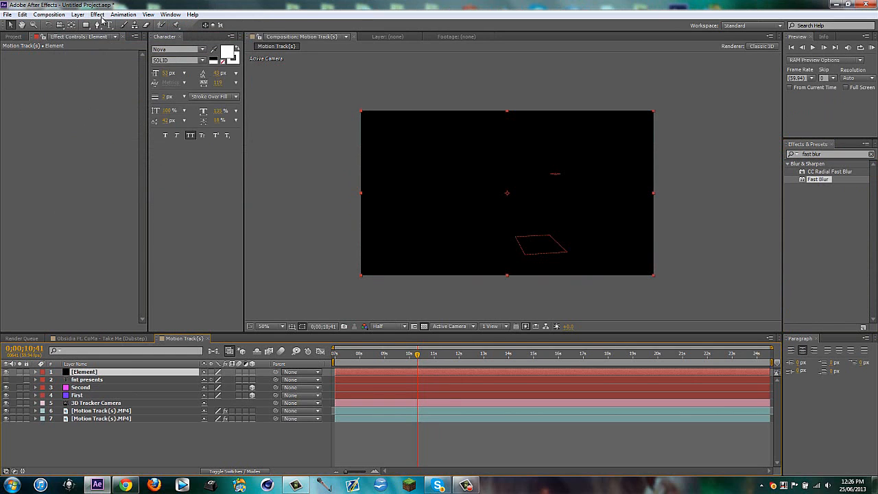
pyautogui.click(97, 14)
pyautogui.moveTo(236, 120)
pyautogui.click(300, 124)
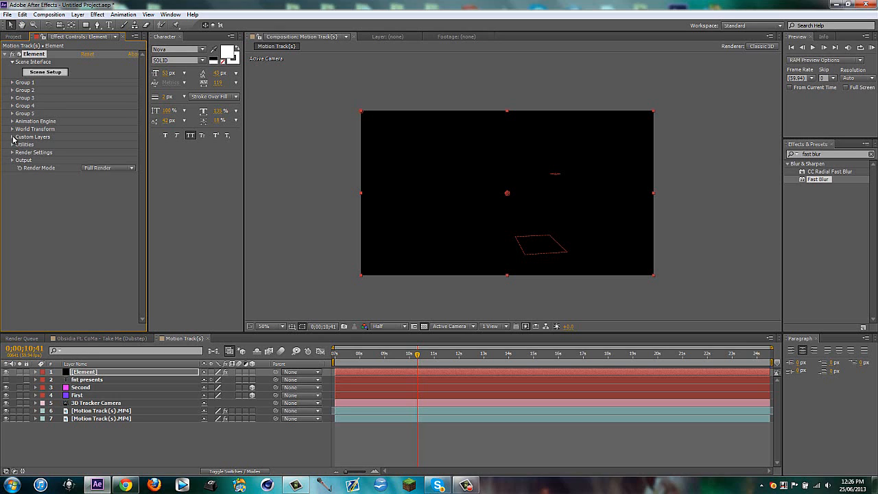
# In the Element effect, set custom texture map Layer 1 to 7. Motion Track(s).MP4 and Path Layer 1 to fnt presents
pyautogui.click(11, 137)
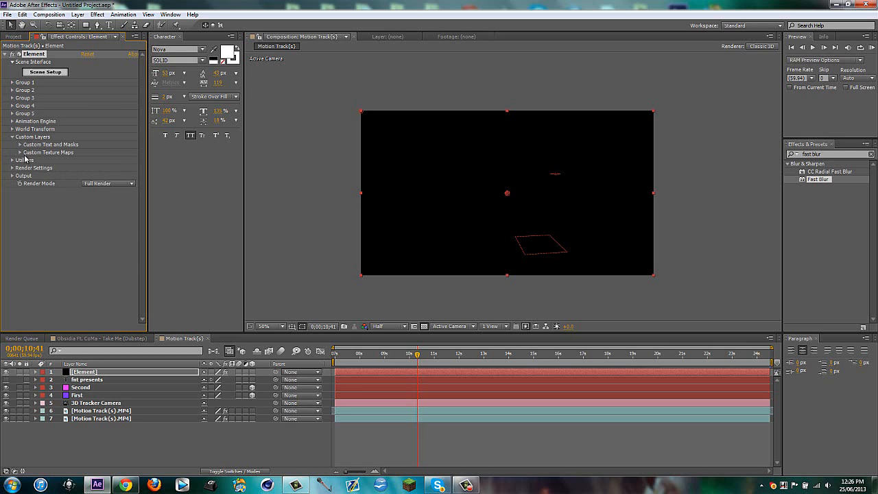
pyautogui.click(21, 152)
pyautogui.click(108, 160)
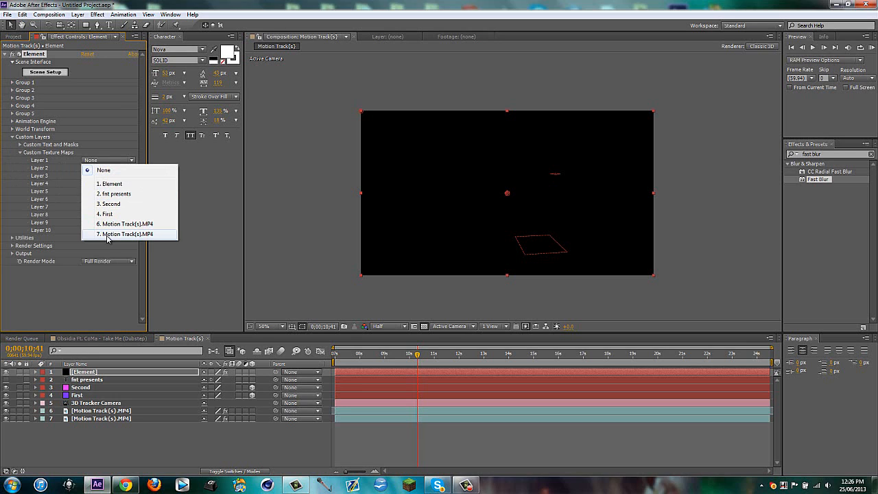
pyautogui.click(113, 237)
pyautogui.click(20, 152)
pyautogui.click(46, 145)
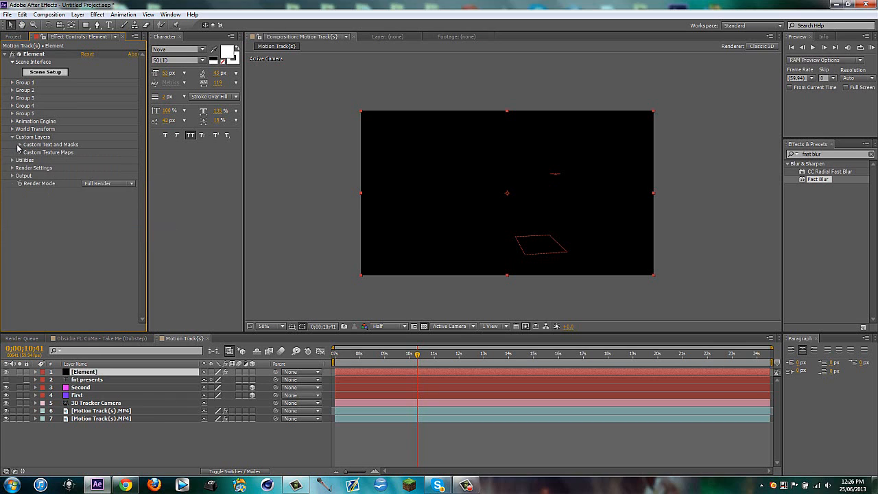
pyautogui.click(94, 155)
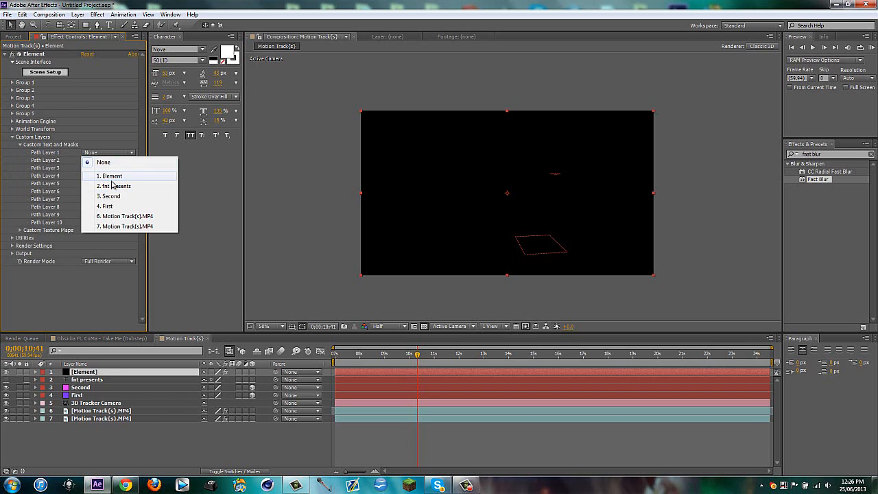
pyautogui.click(104, 184)
# Extrude the text in Scene Setup and load Custom Layer 1 as the environment texture
pyautogui.click(45, 72)
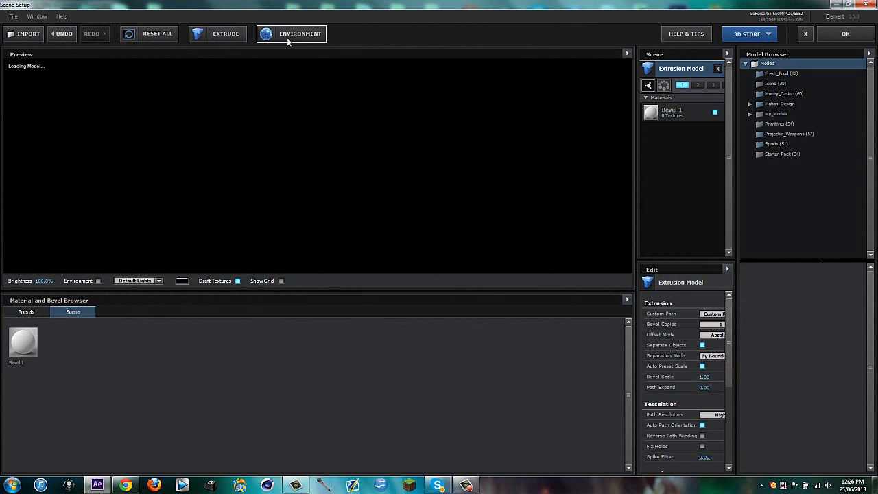
pyautogui.click(290, 34)
pyautogui.click(437, 202)
pyautogui.click(480, 439)
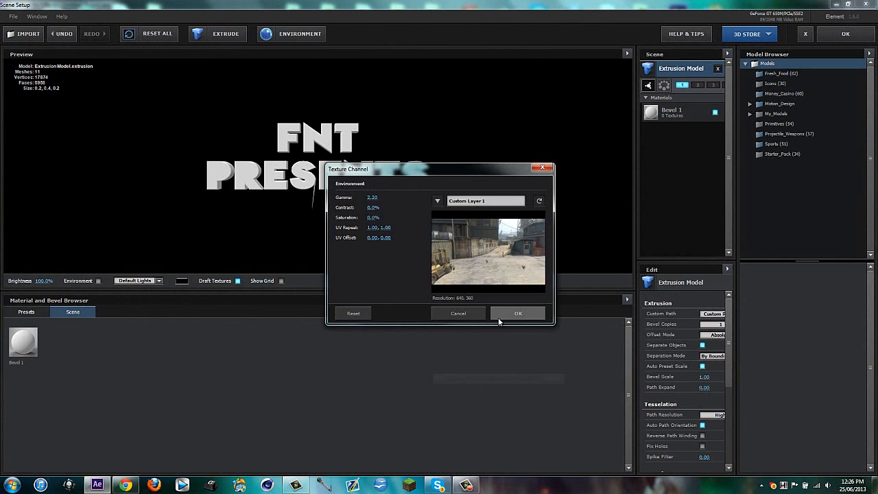
pyautogui.click(498, 318)
# Apply the Paramount bevel preset to the extruded FNT PRESENTS text
pyautogui.moveTo(347, 178)
pyautogui.mouseDown()
pyautogui.moveTo(321, 174)
pyautogui.moveTo(285, 106)
pyautogui.moveTo(302, 179)
pyautogui.moveTo(328, 179)
pyautogui.moveTo(328, 165)
pyautogui.moveTo(306, 163)
pyautogui.moveTo(337, 181)
pyautogui.moveTo(317, 189)
pyautogui.moveTo(372, 192)
pyautogui.moveTo(343, 194)
pyautogui.mouseUp()
pyautogui.click(27, 312)
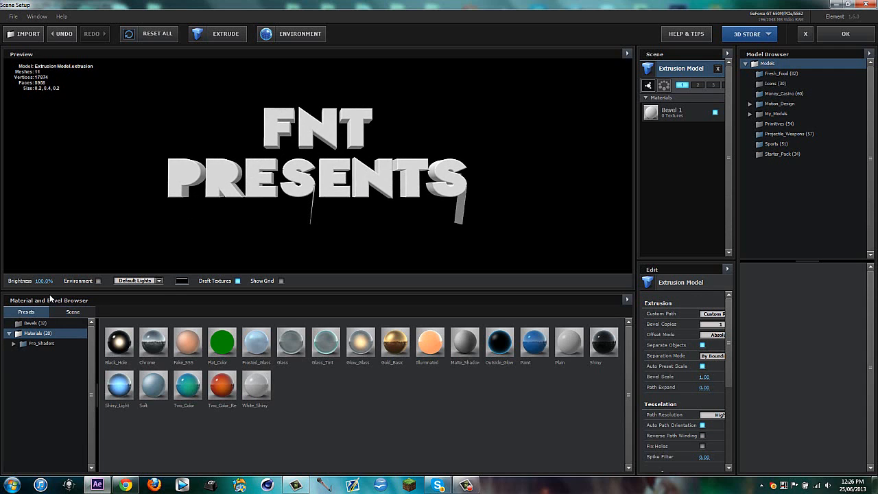
pyautogui.click(32, 343)
pyautogui.click(37, 323)
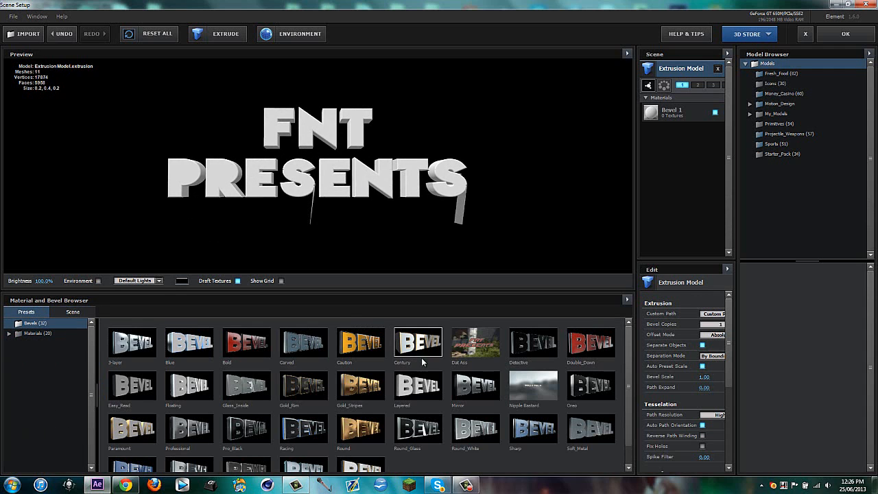
pyautogui.scroll(-1, 304, 394)
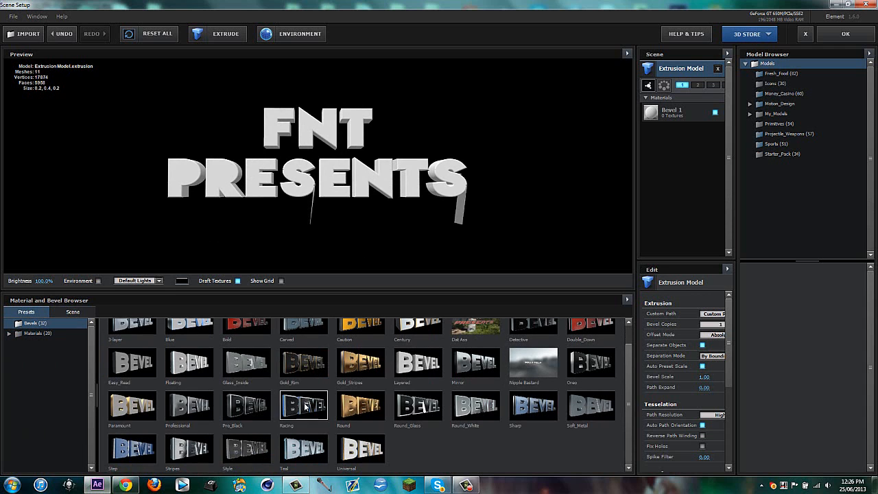
pyautogui.moveTo(119, 409); pyautogui.dragTo(256, 175)
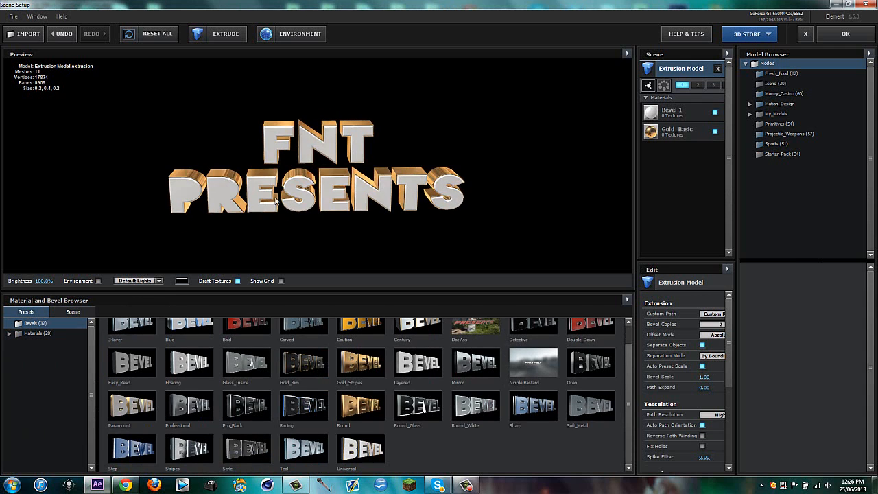
# Replace the Gold_Basic material on the extruded text with the Shiny material preset
pyautogui.scroll(1, 420, 334)
pyautogui.click(686, 132)
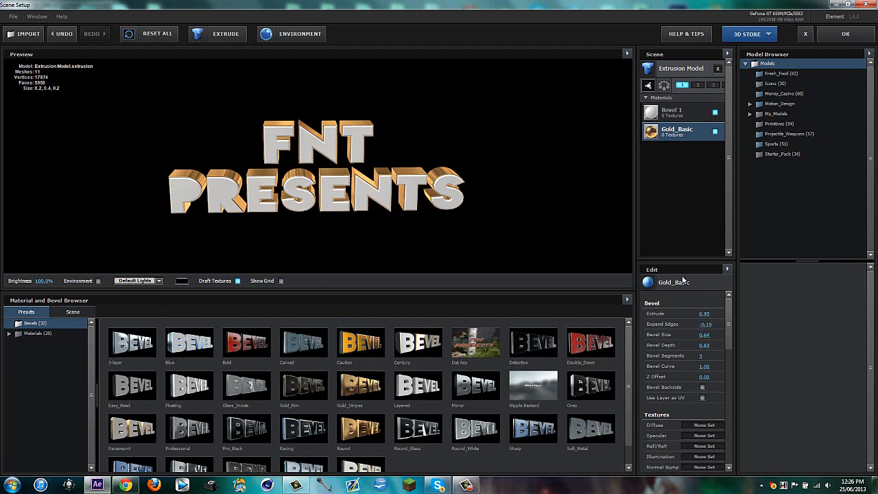
pyautogui.moveTo(314, 199); pyautogui.dragTo(317, 217)
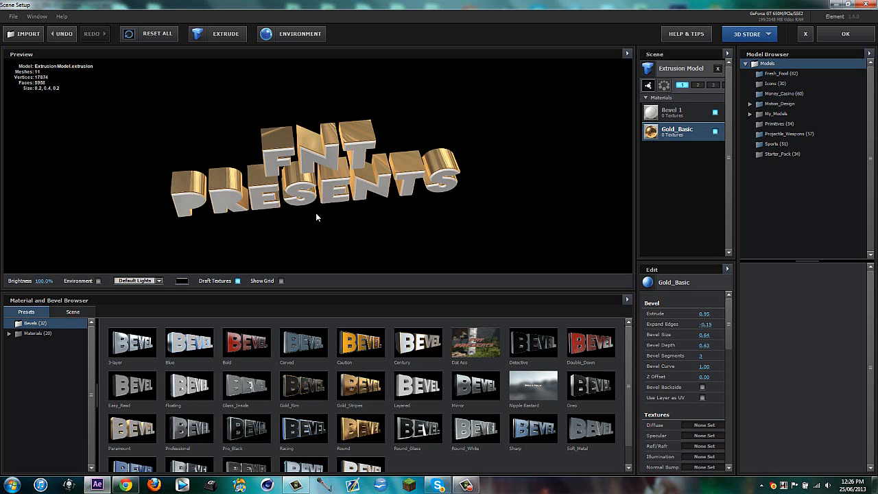
pyautogui.moveTo(317, 215); pyautogui.dragTo(323, 206)
pyautogui.scroll(-3, 712, 355)
pyautogui.scroll(-5, 711, 351)
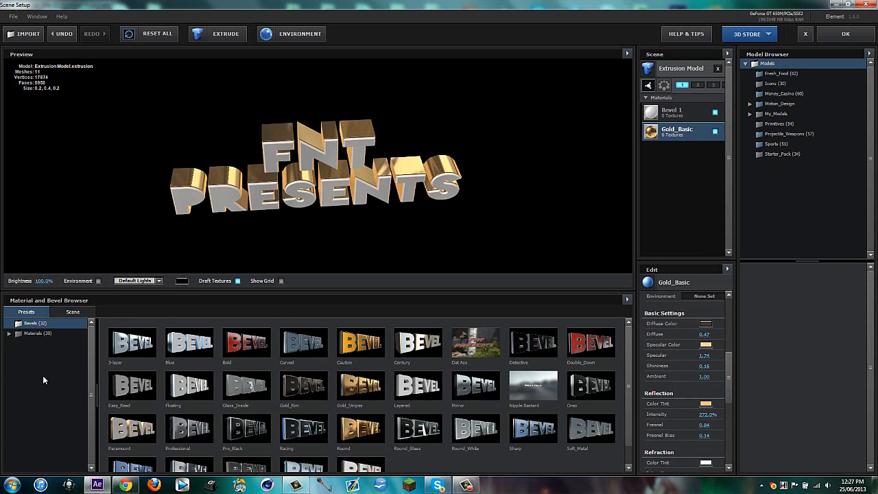
pyautogui.doubleClick(34, 333)
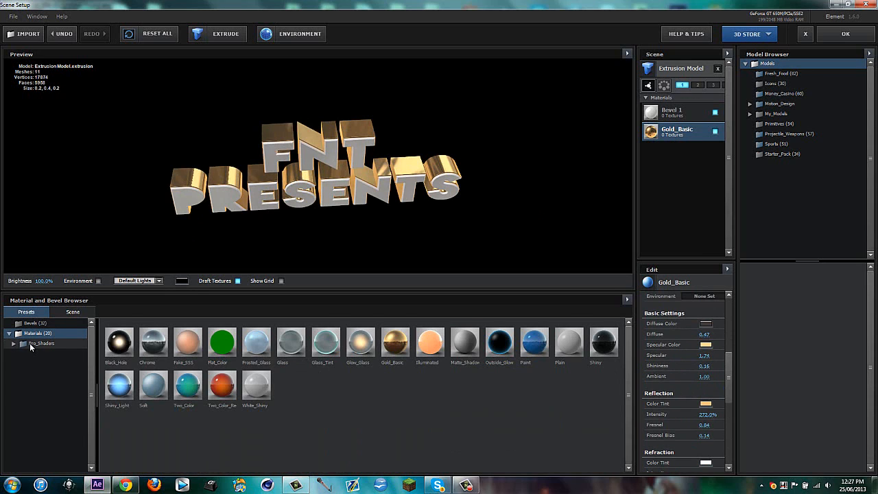
pyautogui.moveTo(604, 342); pyautogui.dragTo(677, 130)
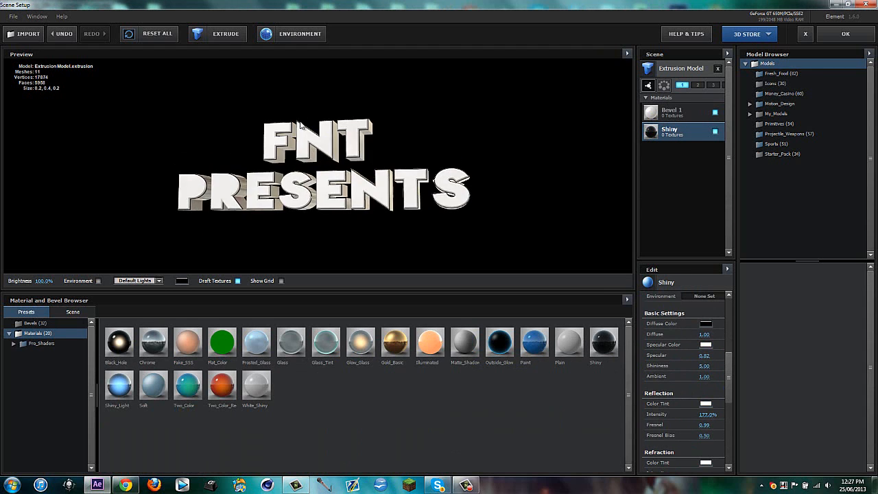
pyautogui.moveTo(300, 125); pyautogui.dragTo(335, 228)
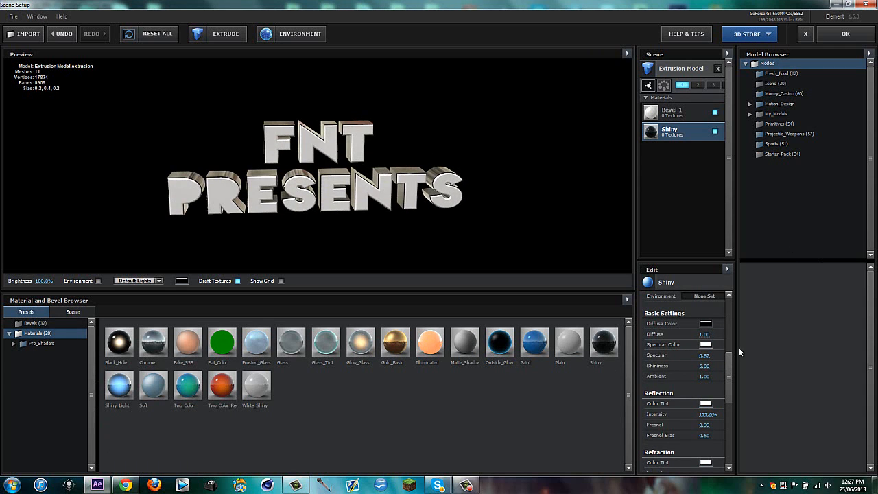
# Lower the Shiny material's reflection intensity to 81%
pyautogui.scroll(-3, 691, 369)
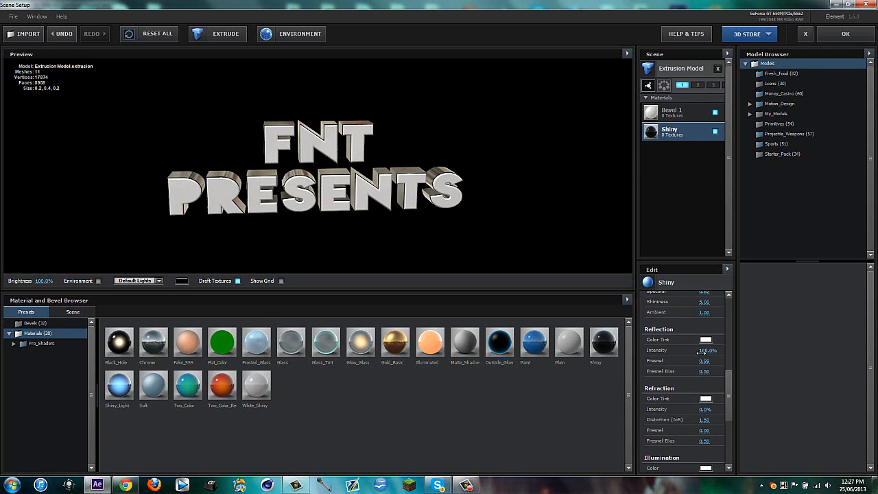
pyautogui.moveTo(698, 351); pyautogui.dragTo(689, 355)
pyautogui.moveTo(355, 200); pyautogui.dragTo(357, 207)
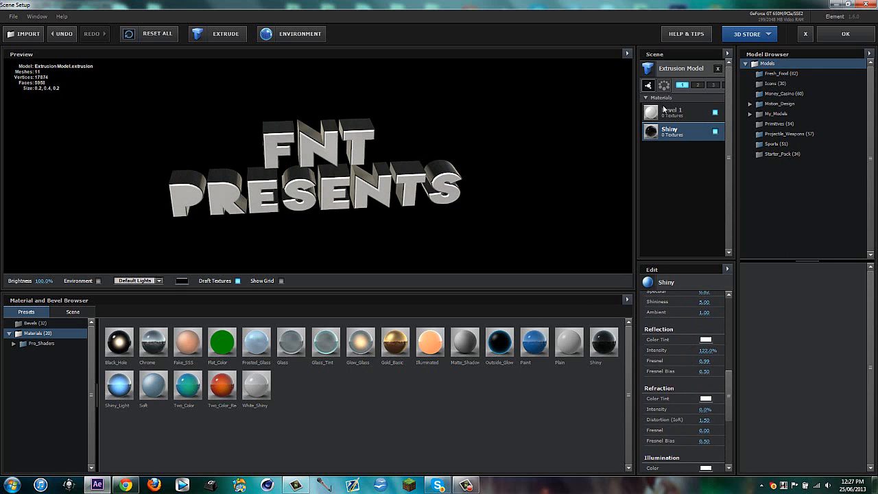
pyautogui.moveTo(708, 350); pyautogui.dragTo(691, 352)
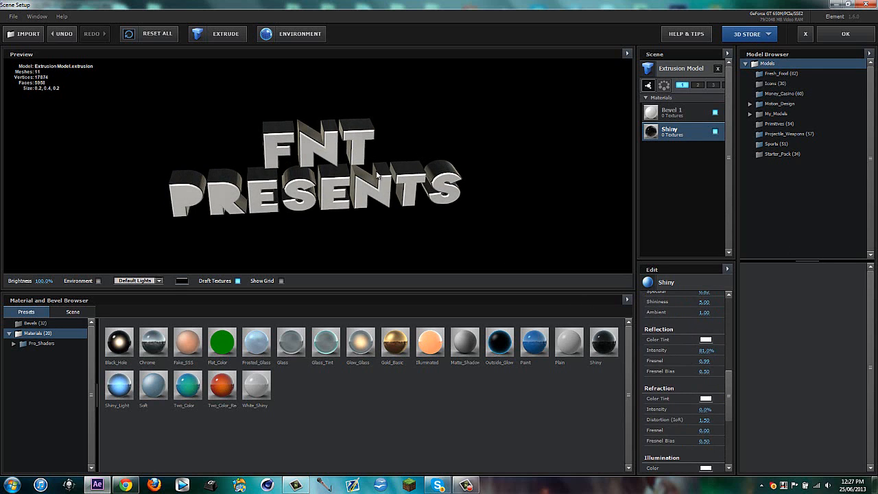
pyautogui.moveTo(375, 155)
pyautogui.mouseDown()
pyautogui.moveTo(372, 175)
pyautogui.moveTo(372, 160)
pyautogui.mouseUp()
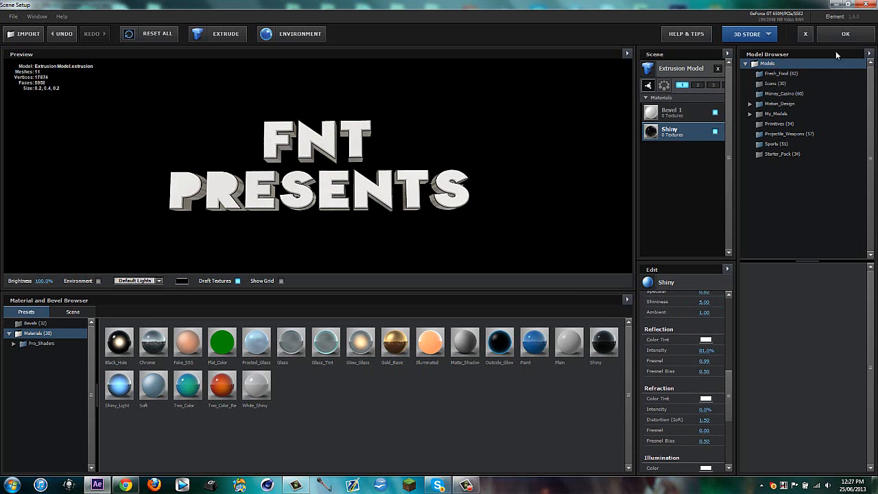
# Look through the model library folders, including Fresh_Food, Motion_Design, My_Models and Starter_Pack
pyautogui.click(776, 74)
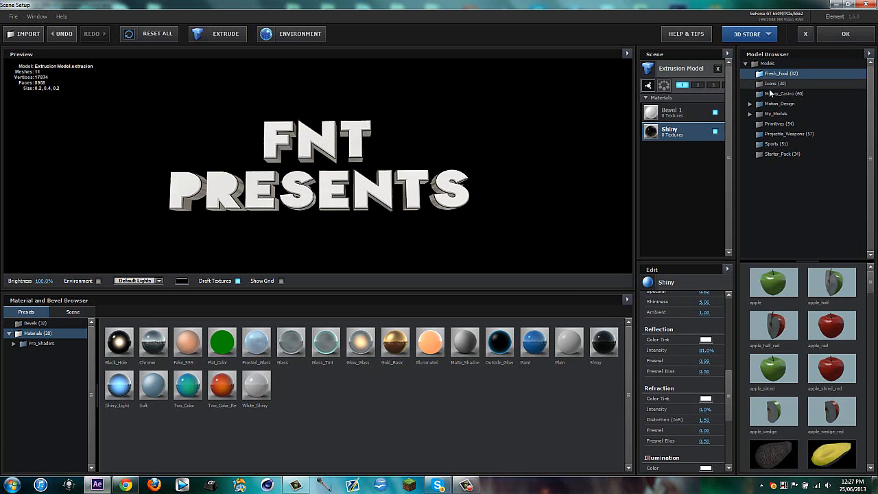
pyautogui.click(770, 87)
pyautogui.click(769, 97)
pyautogui.click(777, 106)
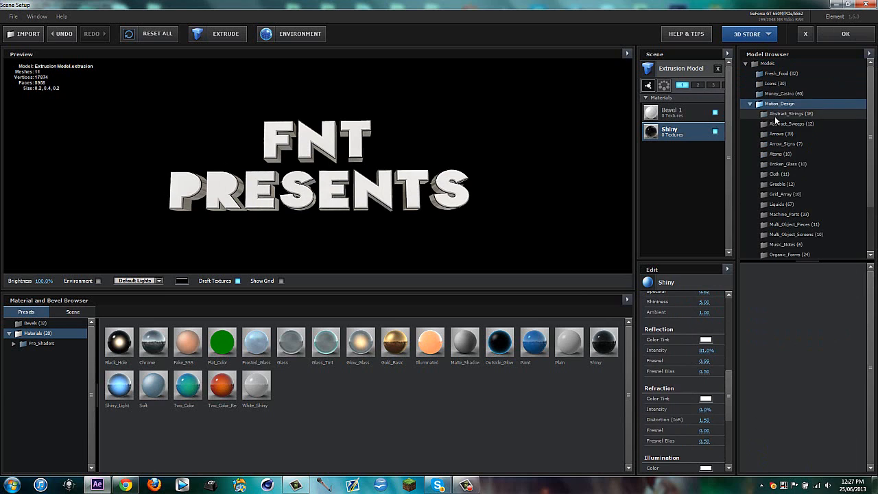
pyautogui.click(776, 117)
pyautogui.click(756, 107)
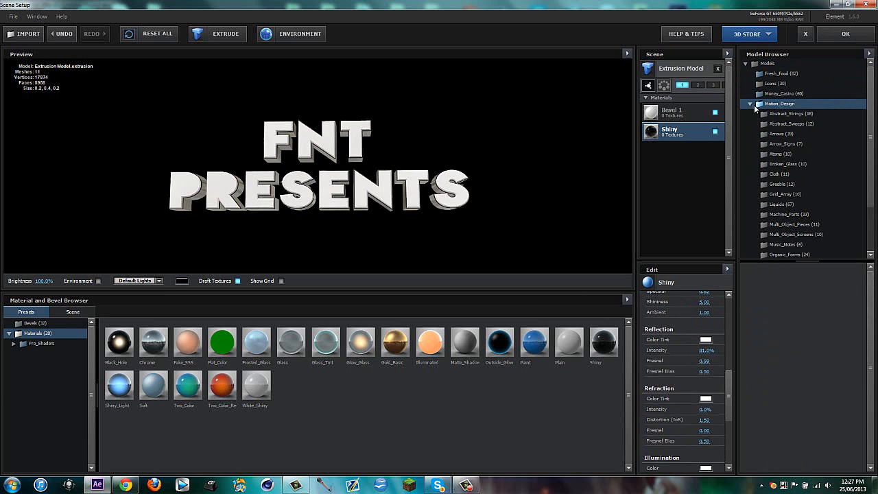
pyautogui.click(754, 106)
pyautogui.click(776, 114)
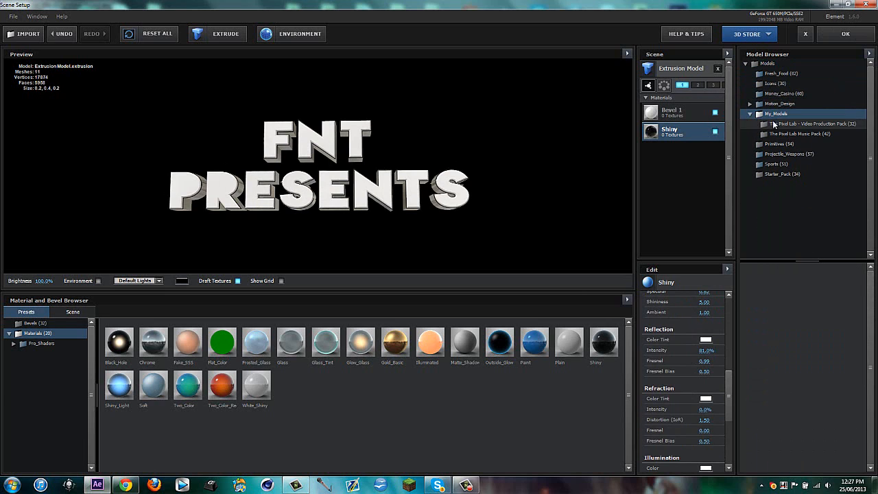
pyautogui.click(750, 114)
pyautogui.click(773, 154)
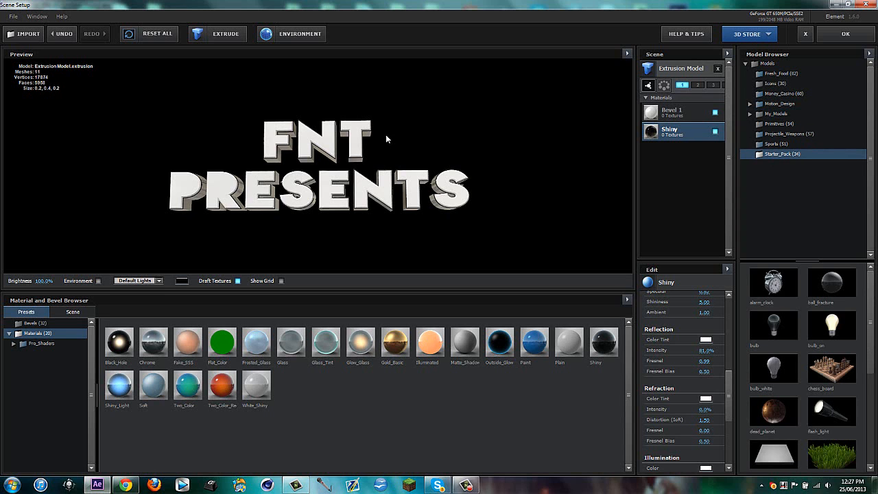
# Select the Extrusion Model and accept the Scene Setup to return to the composition
pyautogui.click(666, 72)
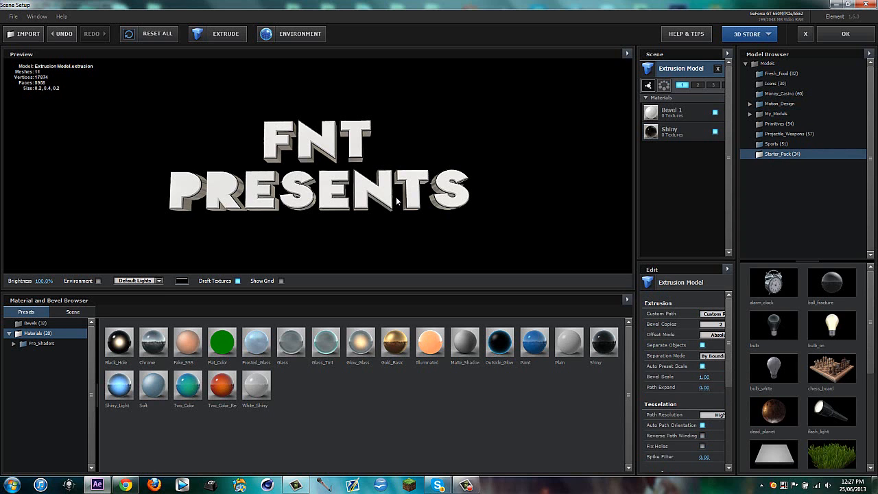
pyautogui.click(845, 34)
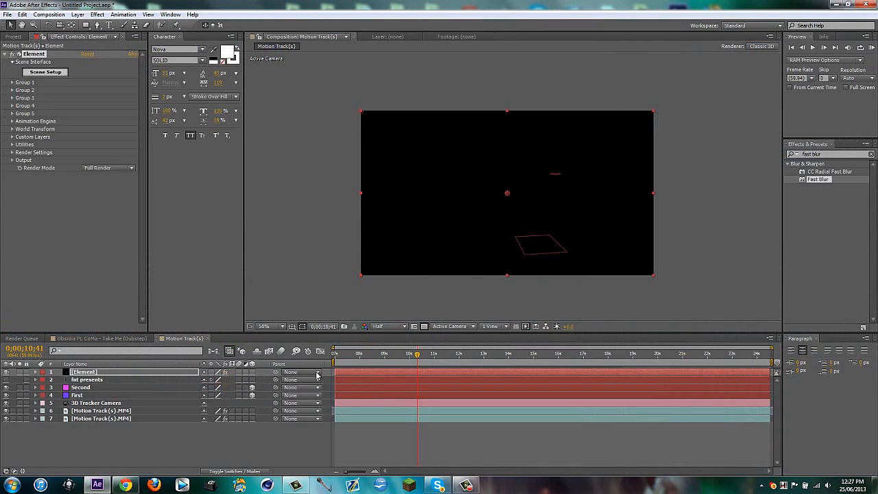
pyautogui.click(468, 486)
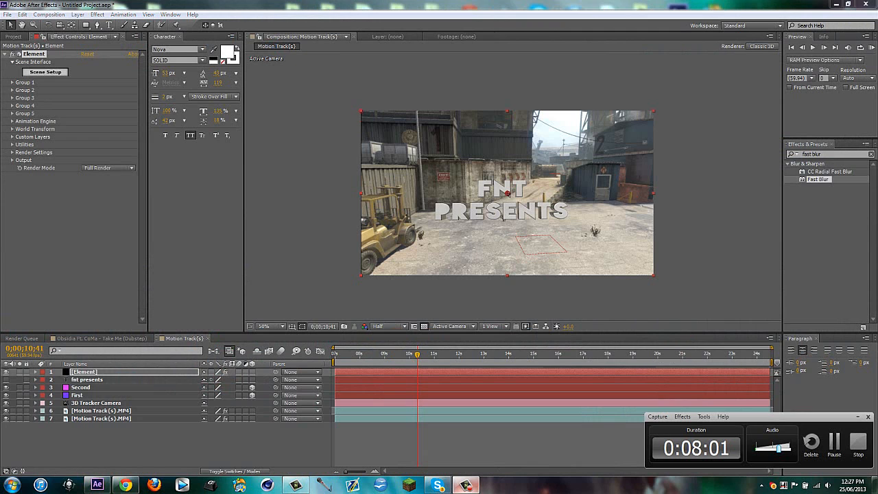
# Play back the composition to check how the extruded FNT PRESENTS text follows the tracked footage
pyautogui.click(466, 486)
pyautogui.moveTo(418, 354); pyautogui.dragTo(379, 354)
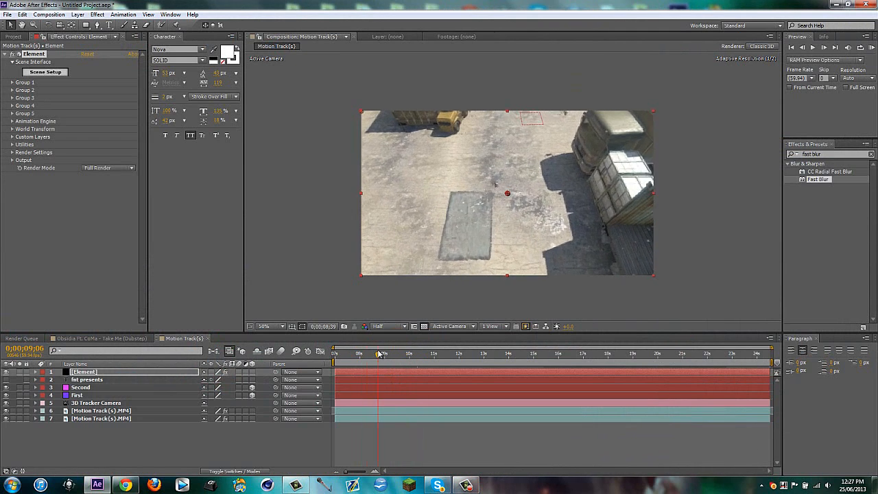
pyautogui.press('space')
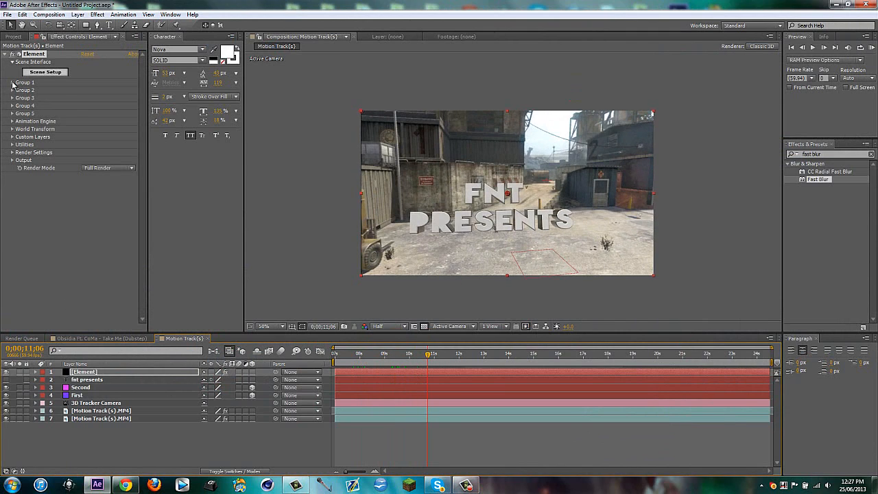
# Tilt the Element Group 1 text about 15° on its X rotation and set its X position to 731
pyautogui.click(11, 83)
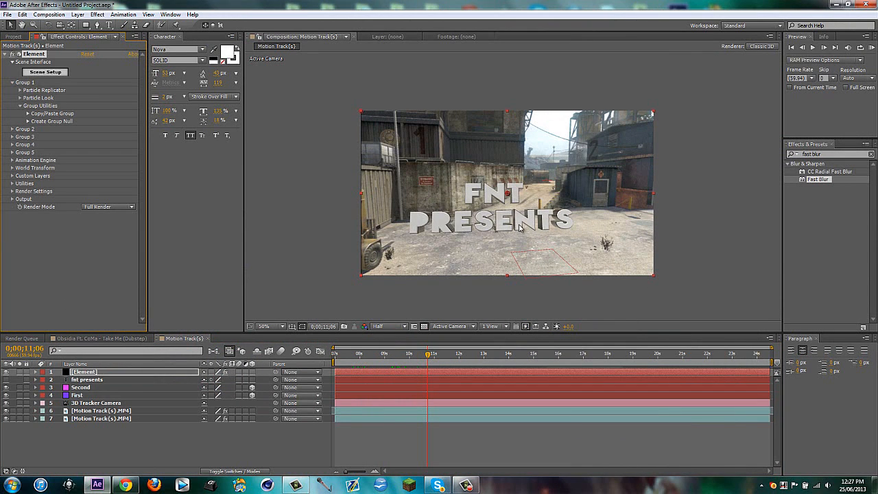
pyautogui.click(20, 107)
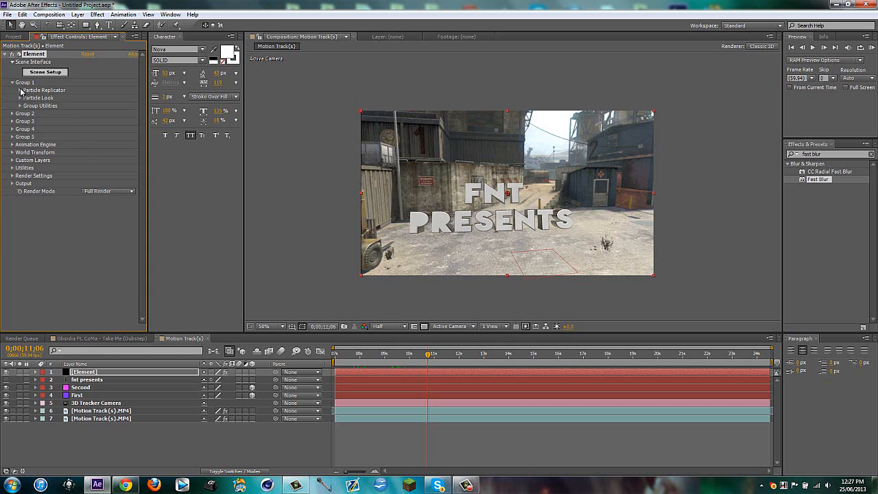
pyautogui.click(20, 90)
pyautogui.click(28, 154)
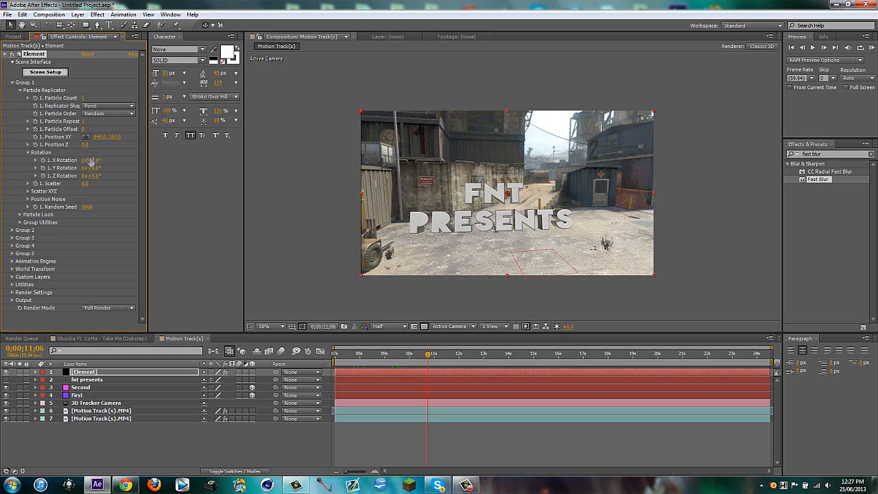
pyautogui.moveTo(100, 160); pyautogui.dragTo(102, 160)
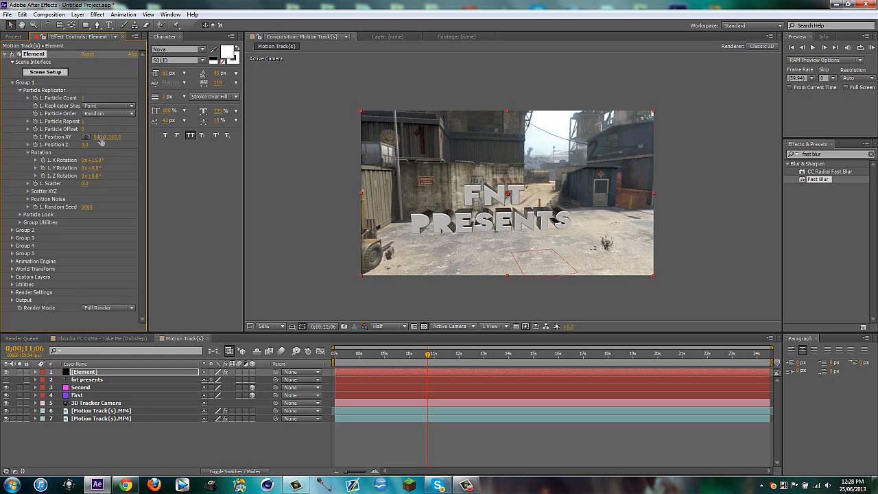
pyautogui.moveTo(101, 137); pyautogui.dragTo(245, 133)
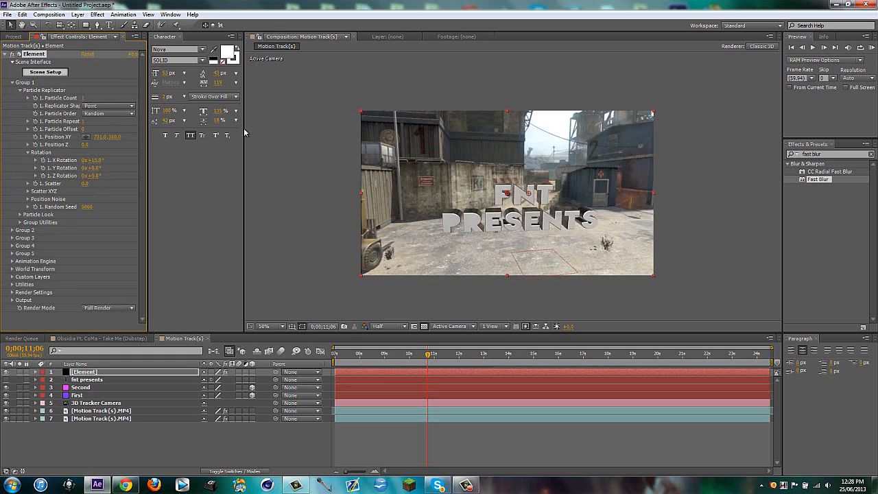
pyautogui.click(306, 440)
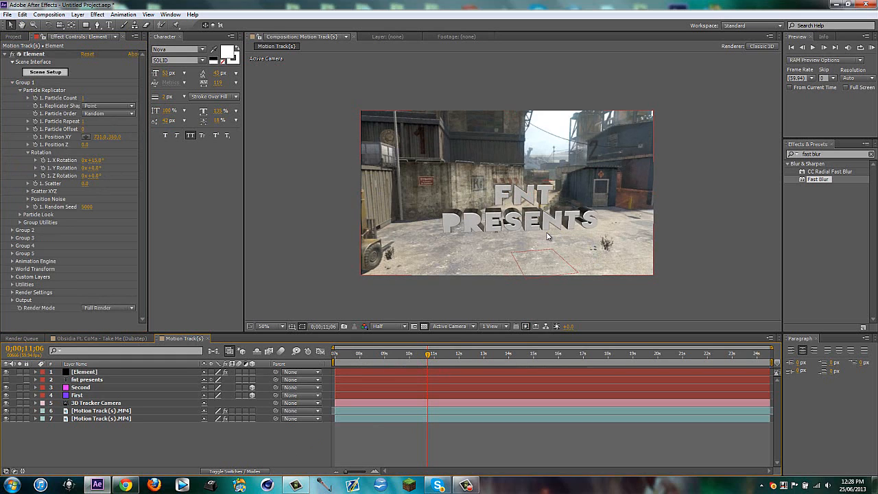
# Set Group 1's X position to 783 so the camera clears the letters, and check the pass near 0;00;13;00
pyautogui.click(430, 357)
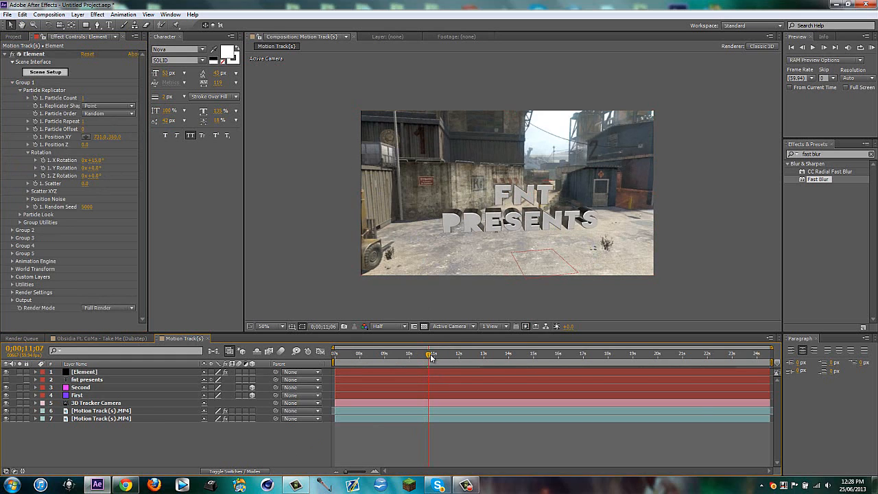
pyautogui.moveTo(431, 357); pyautogui.dragTo(465, 358)
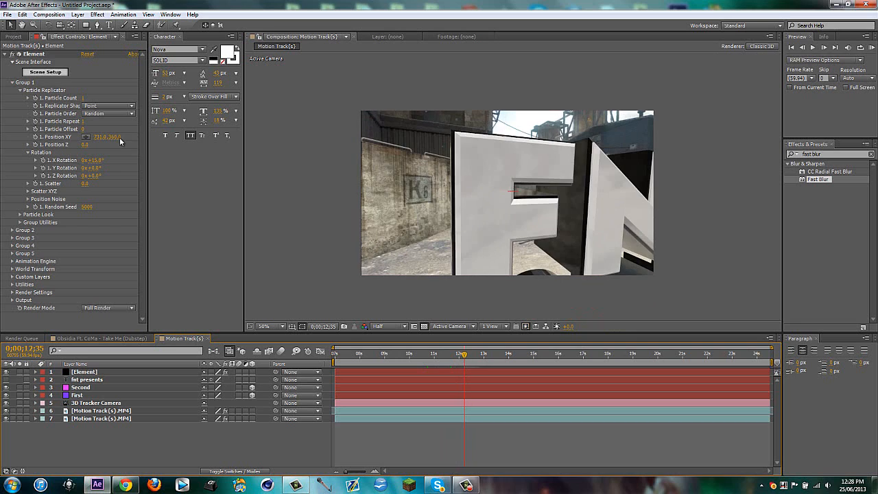
pyautogui.moveTo(103, 137); pyautogui.dragTo(129, 138)
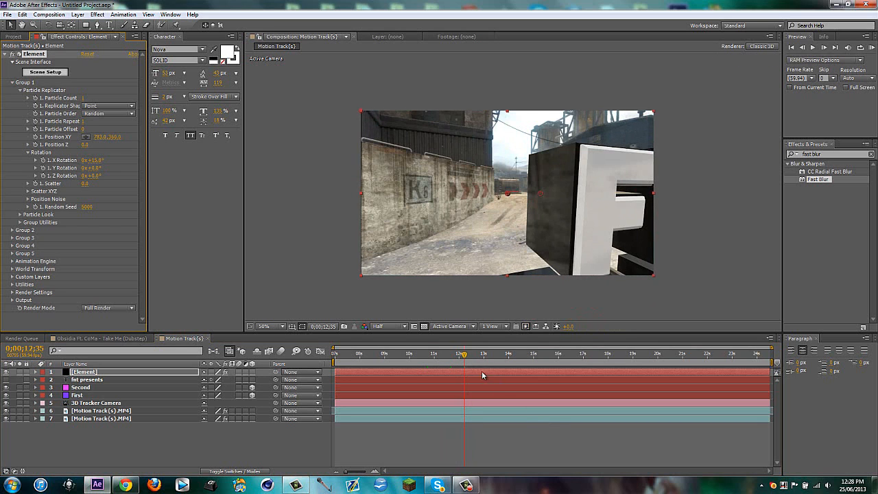
pyautogui.press('space')
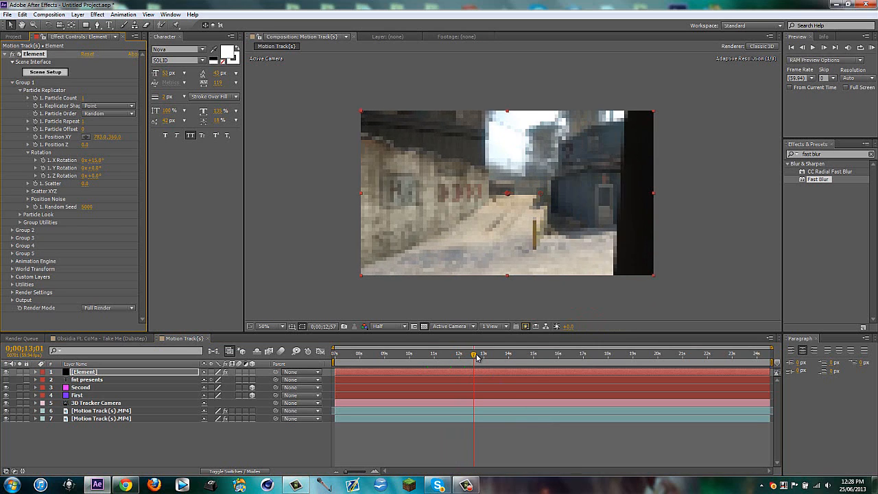
pyautogui.moveTo(465, 359); pyautogui.dragTo(410, 360)
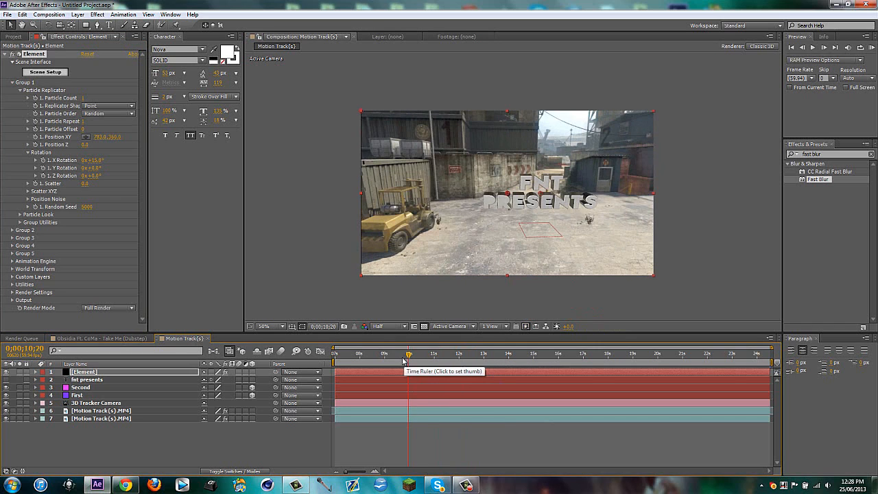
# Reduce the X rotation of Group 1, judging the text's tilt at 0;00;11;36
pyautogui.click(365, 355)
pyautogui.moveTo(365, 355); pyautogui.dragTo(458, 360)
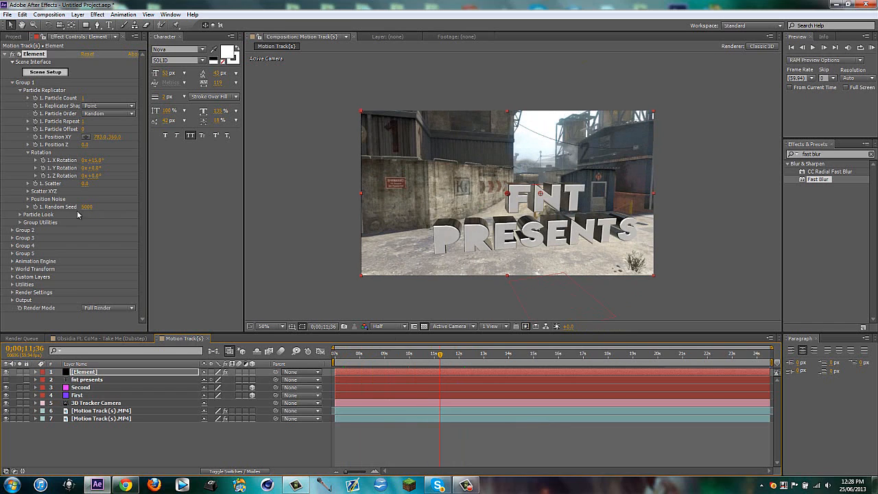
pyautogui.moveTo(96, 160); pyautogui.dragTo(97, 161)
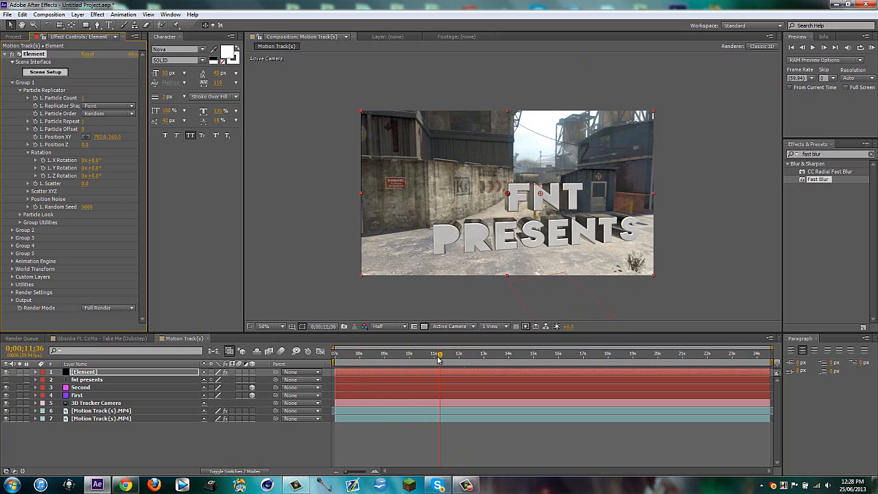
# At 0;00;18;24, create a text layer reading AN ENTRY TO BOCE EDITING CONTEST on three lines
pyautogui.moveTo(439, 358); pyautogui.dragTo(608, 356)
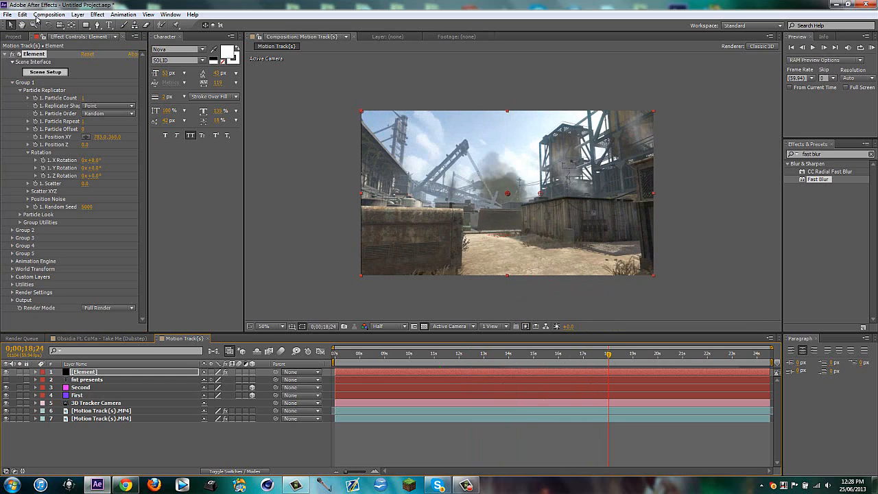
pyautogui.click(108, 25)
pyautogui.click(517, 249)
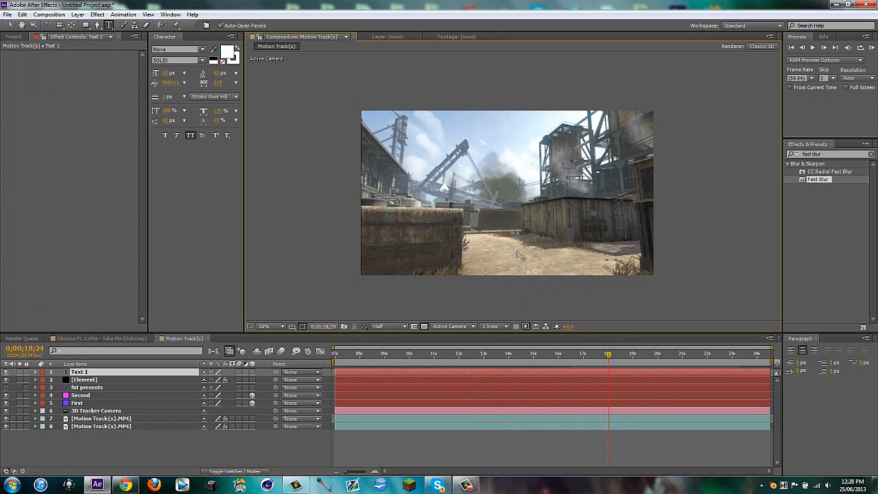
pyautogui.write('AN ENTRY TO')
pyautogui.press('BackSpace')
pyautogui.press('BackSpace')
pyautogui.write('TO')
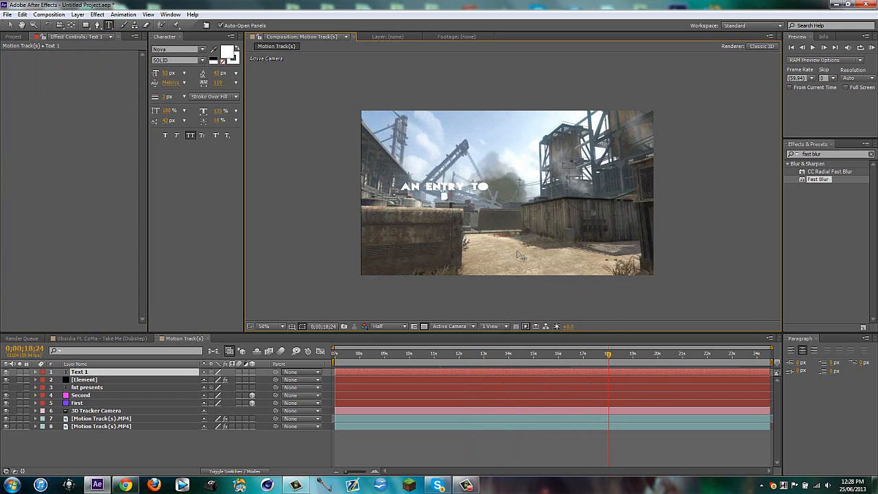
pyautogui.write('BOCE EIDIN')
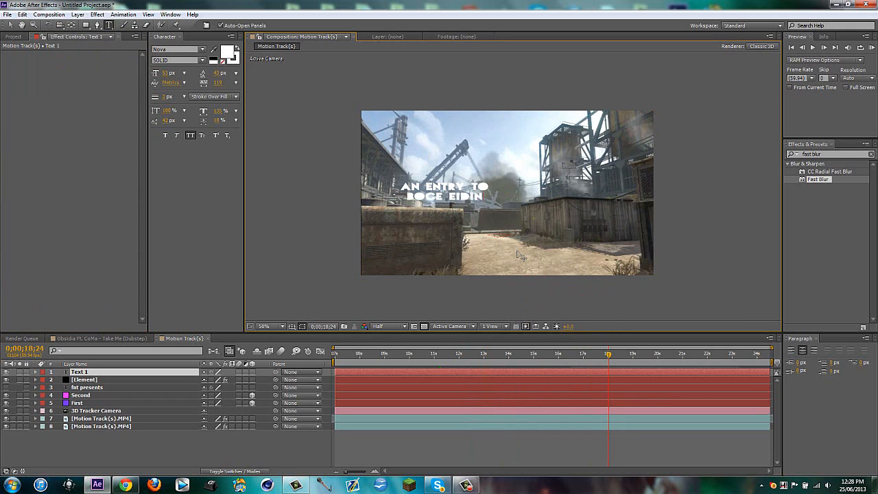
pyautogui.press('BackSpace')
pyautogui.press('BackSpace')
pyautogui.press('BackSpace')
pyautogui.press('BackSpace')
pyautogui.write('DITING ')
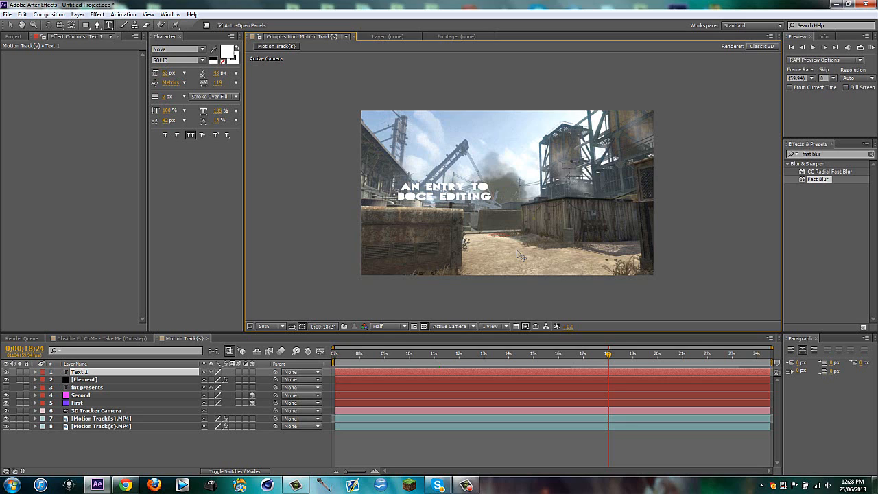
pyautogui.write('CONTEST')
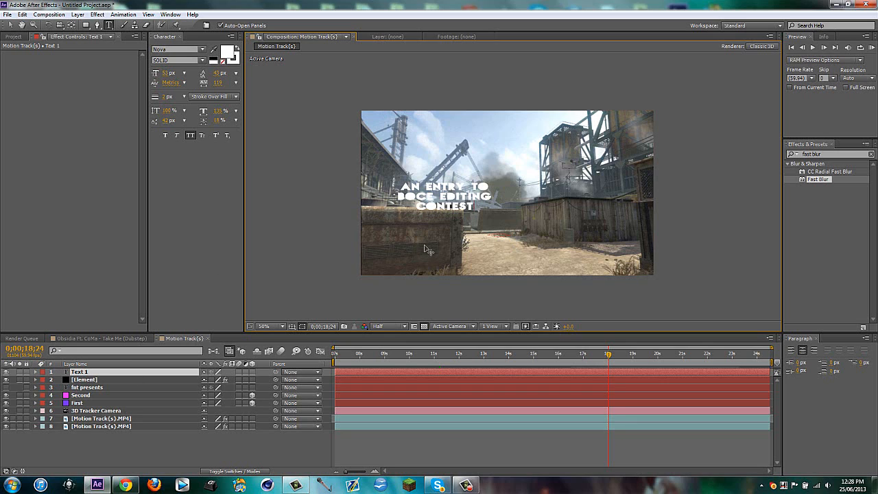
# Replace the new text layer's wording with A BOCE CONTEST ENTRY, breaking the line after BOCE
pyautogui.doubleClick(94, 372)
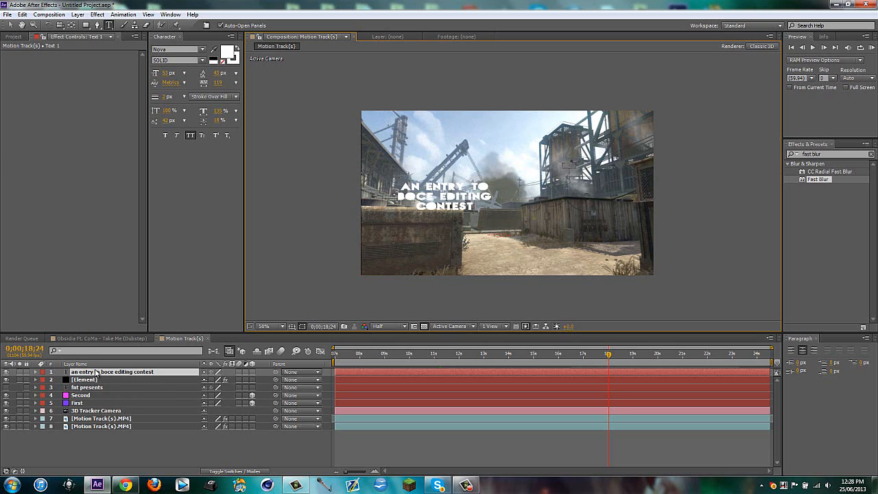
pyautogui.write('a boce ')
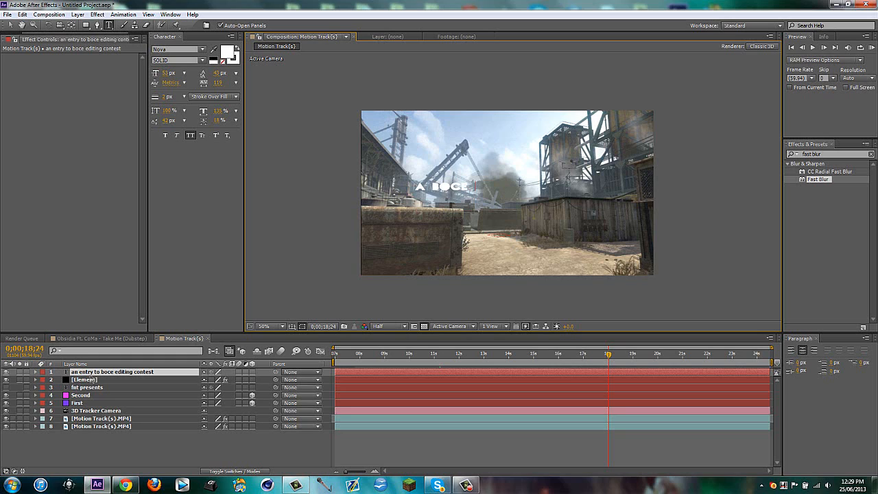
pyautogui.write('contest')
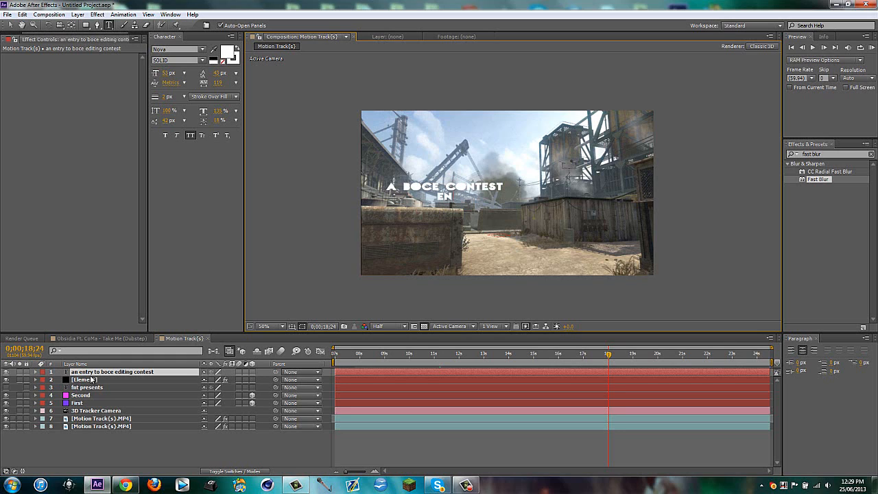
pyautogui.write(' entry')
pyautogui.press('BackSpace')
pyautogui.press('BackSpace')
pyautogui.press('BackSpace')
pyautogui.press('BackSpace')
pyautogui.press('BackSpace')
pyautogui.press('BackSpace')
pyautogui.press('BackSpace')
pyautogui.press('BackSpace')
pyautogui.press('BackSpace')
pyautogui.press('BackSpace')
pyautogui.press('BackSpace')
pyautogui.press('BackSpace')
pyautogui.press('BackSpace')
pyautogui.press('BackSpace')
pyautogui.press('BackSpace')
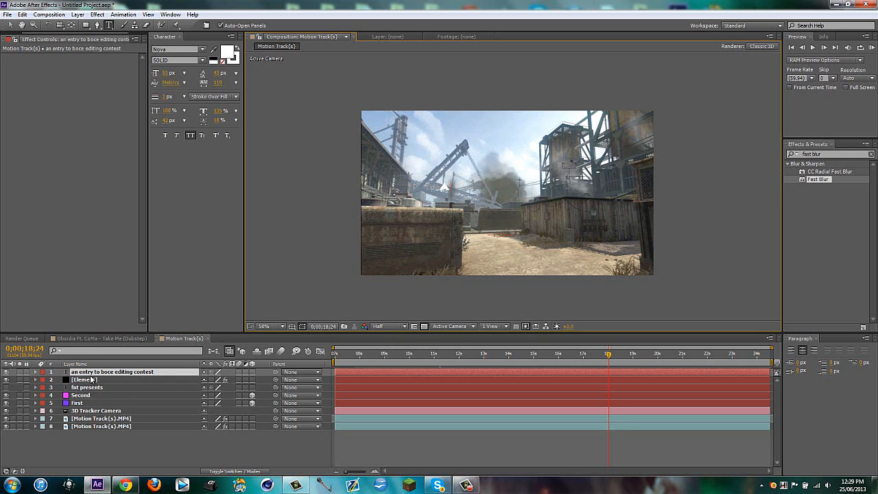
pyautogui.write('boc')
pyautogui.press('BackSpace')
pyautogui.write('bocecontest entry')
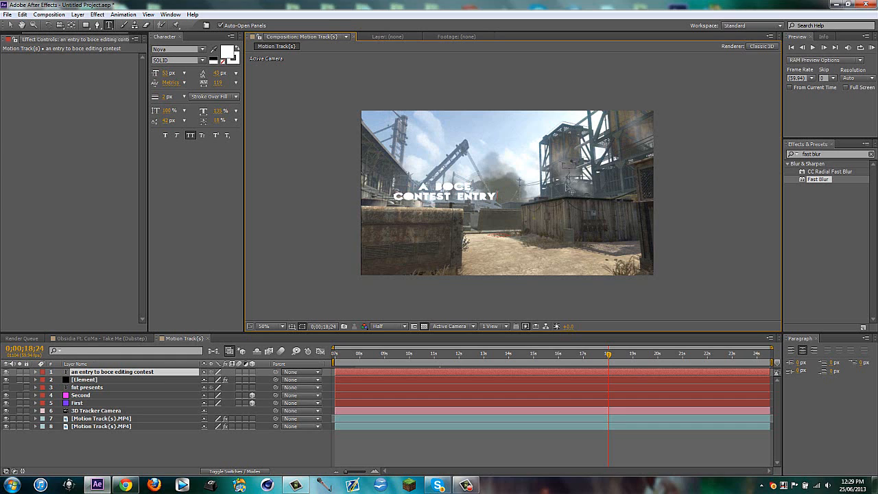
pyautogui.moveTo(538, 227); pyautogui.dragTo(582, 207)
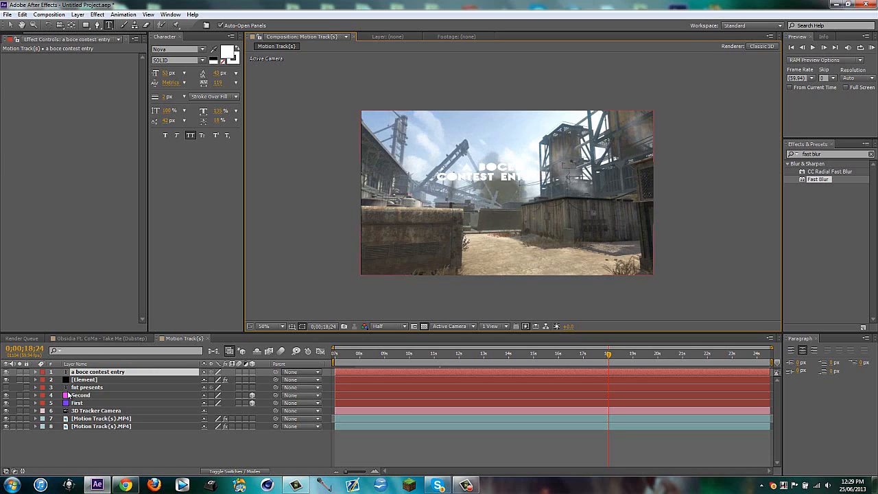
pyautogui.click(95, 446)
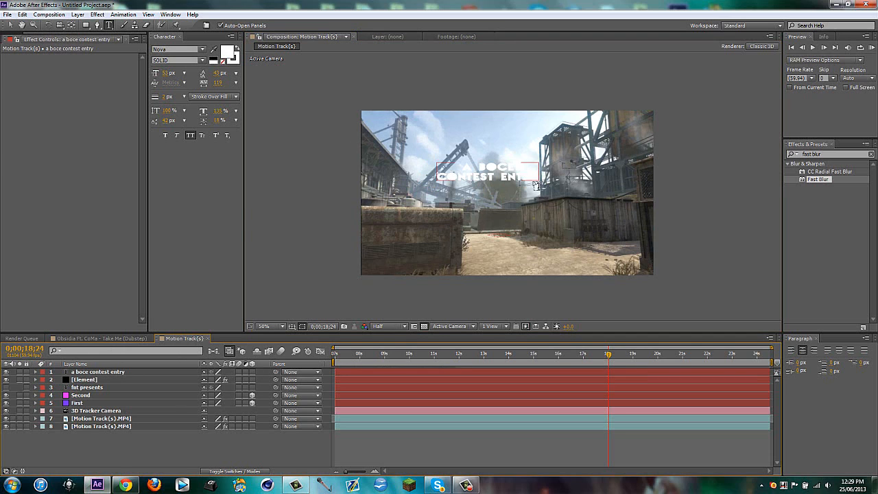
pyautogui.scroll(2, 538, 184)
pyautogui.scroll(-4, 514, 179)
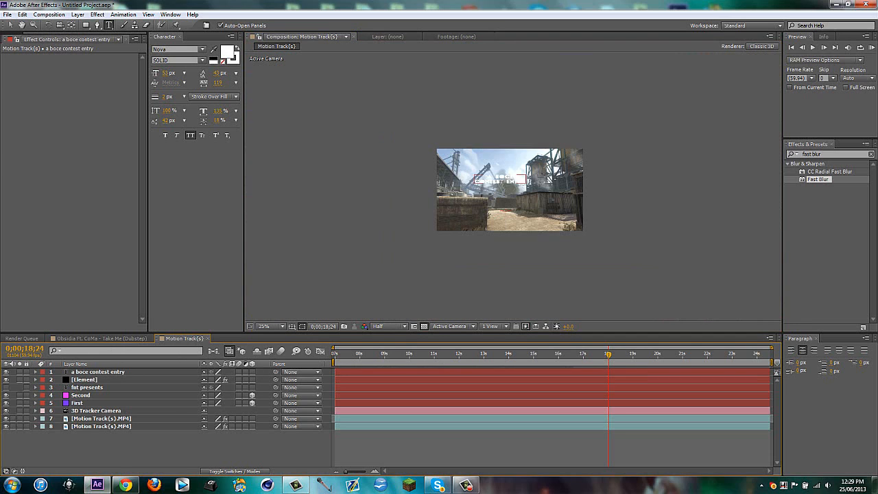
pyautogui.scroll(1, 513, 186)
pyautogui.click(515, 232)
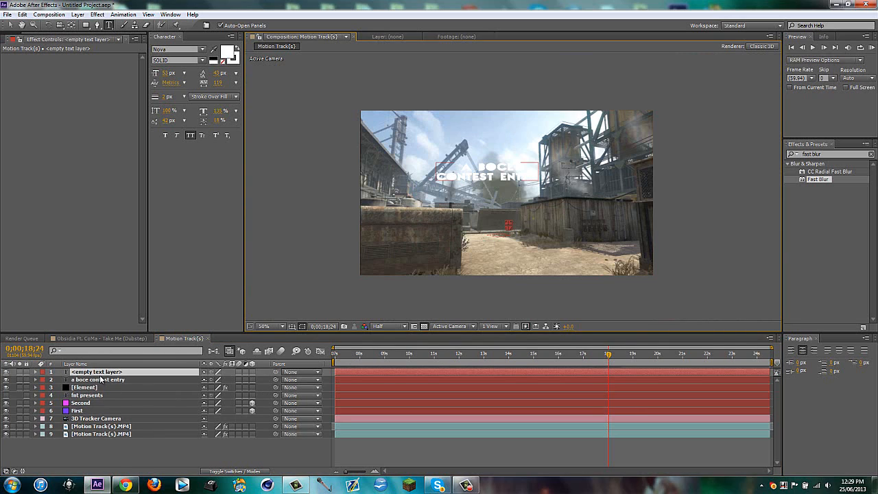
pyautogui.click(102, 376)
pyautogui.press('Delete')
# Move the A BOCE CONTEST ENTRY text down onto the sandy ground near the lower middle of the frame
pyautogui.click(103, 372)
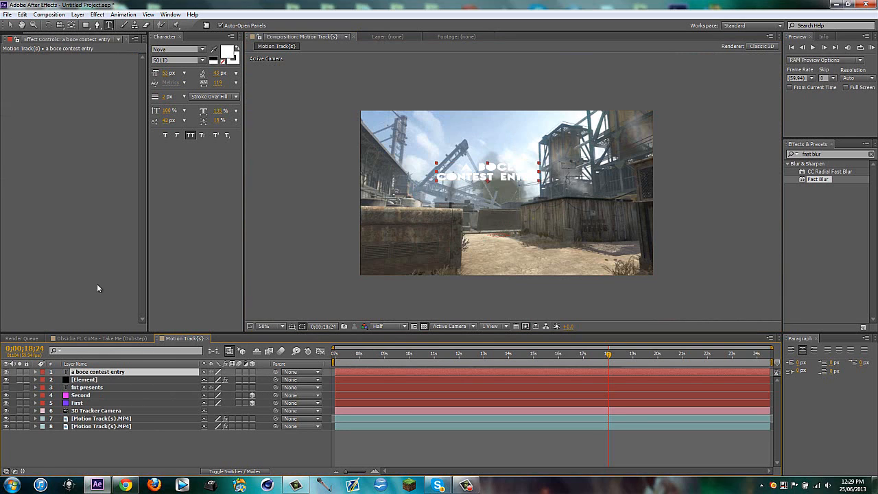
pyautogui.click(10, 25)
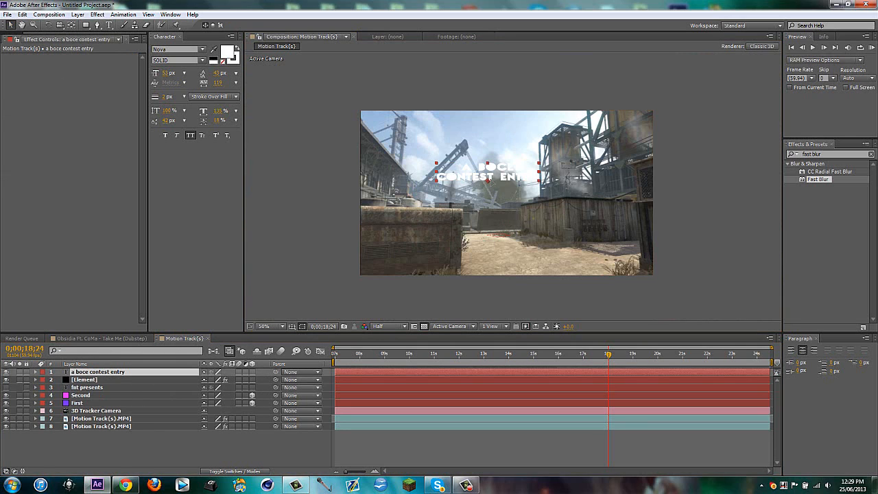
pyautogui.moveTo(491, 176); pyautogui.dragTo(530, 254)
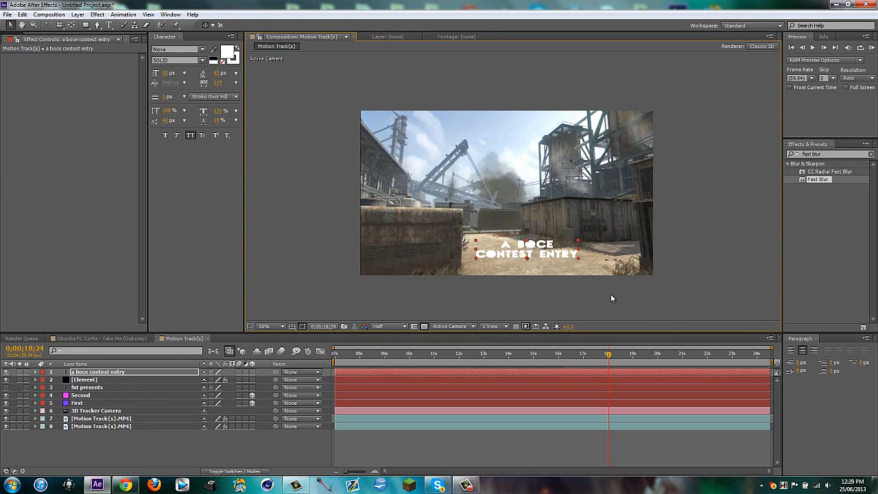
pyautogui.click(293, 448)
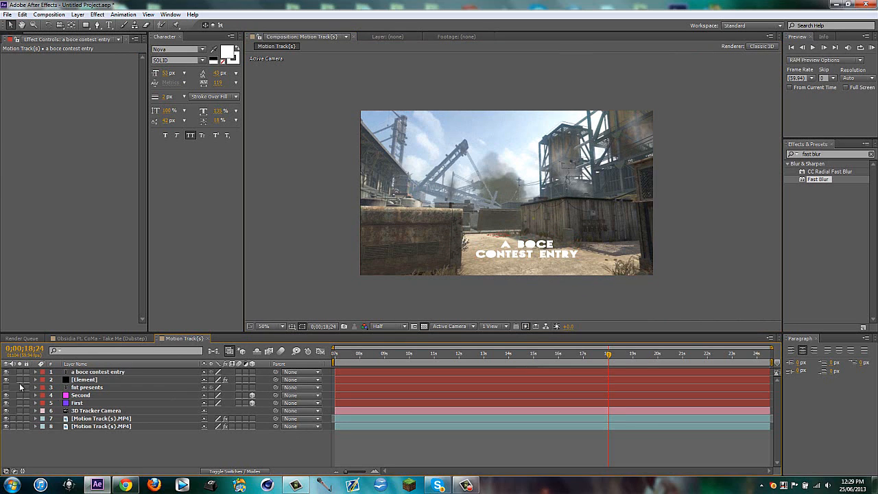
# Hide the a boce contest entry text layer, place it below the Element layer, and select the Element layer
pyautogui.click(6, 373)
pyautogui.click(6, 373)
pyautogui.moveTo(103, 373); pyautogui.dragTo(101, 392)
pyautogui.click(86, 372)
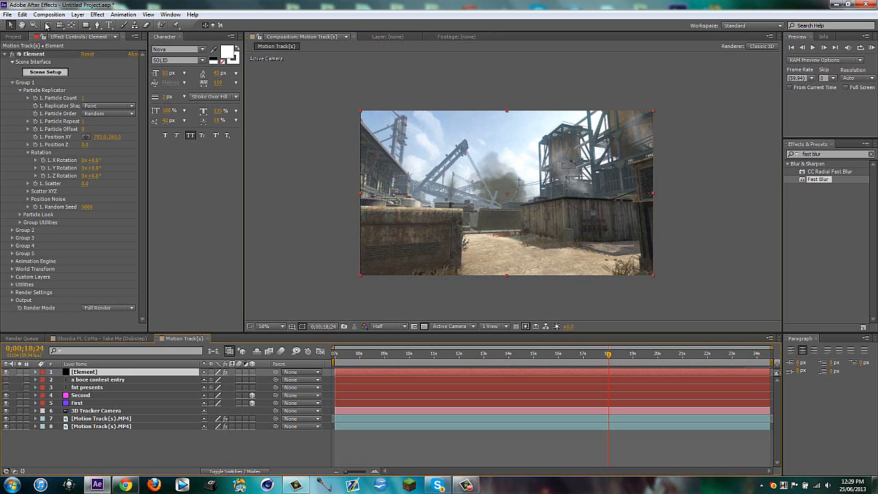
# Assign the a boce contest entry layer to Path Layer 2 in the Element effect's custom text and masks settings
pyautogui.click(12, 83)
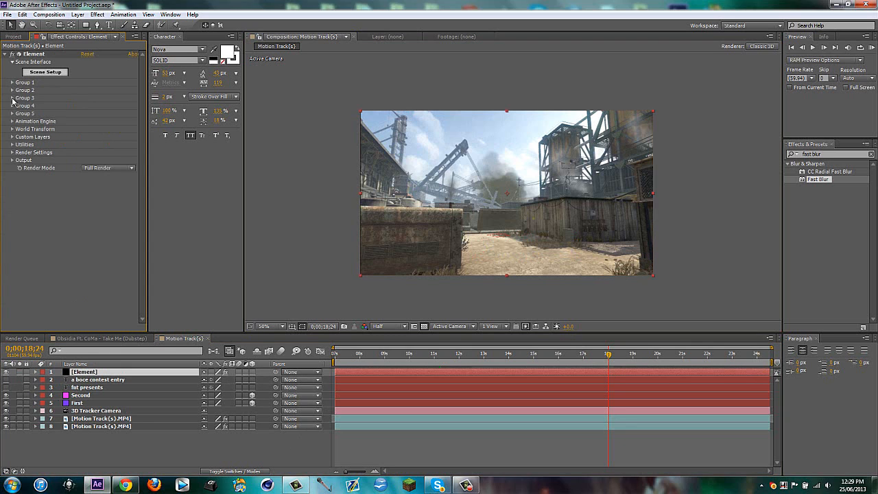
pyautogui.click(13, 137)
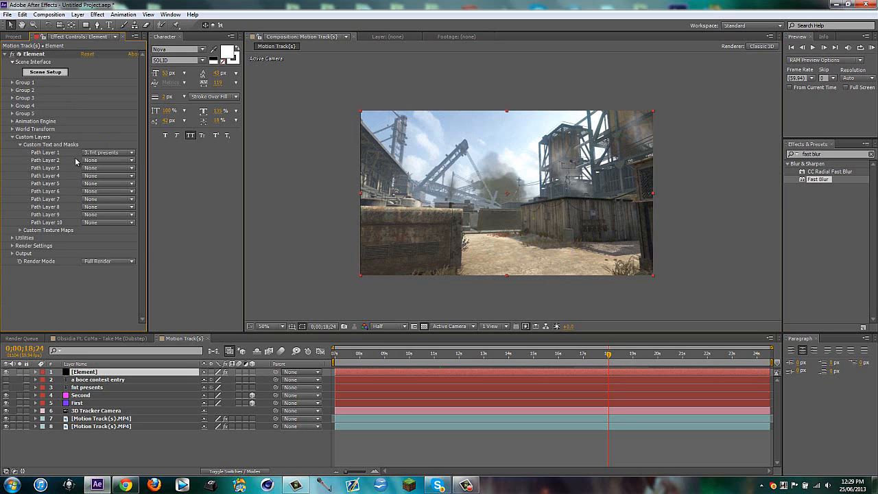
pyautogui.click(87, 160)
pyautogui.click(119, 195)
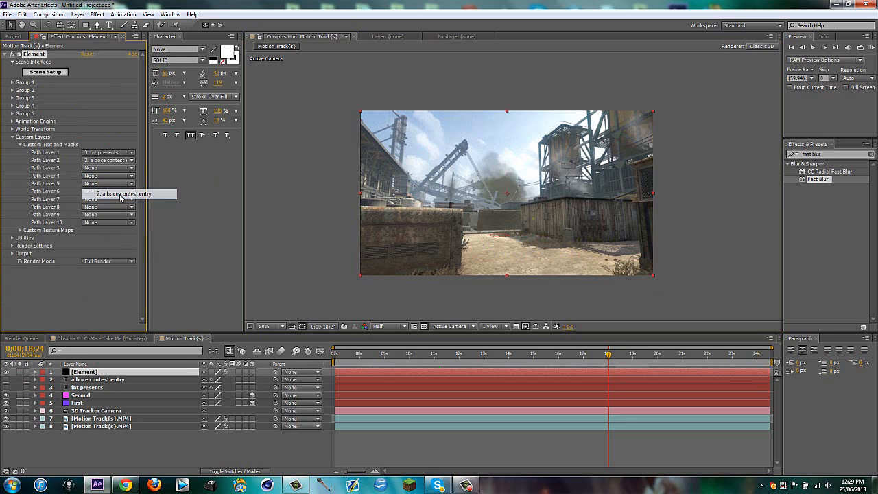
# In Element's Scene Setup, duplicate the FNT PRESENTS extrusion model and set the copy's custom path to Custom Path 2
pyautogui.click(46, 72)
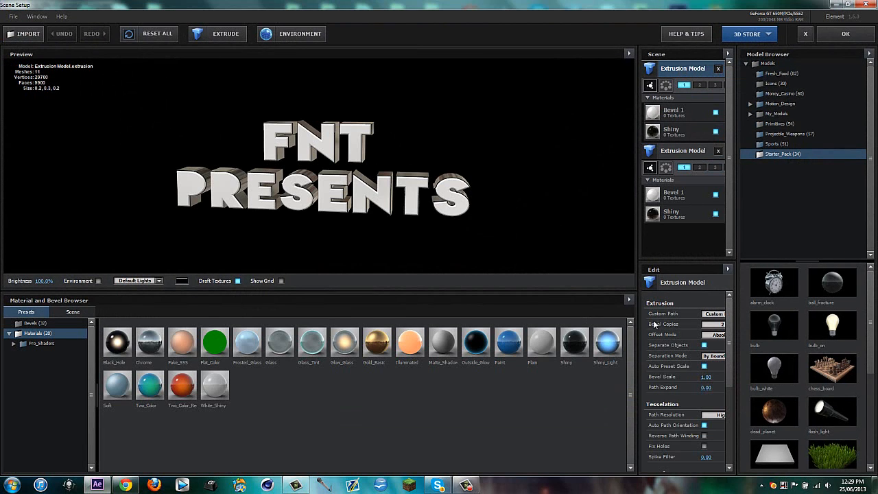
pyautogui.moveTo(639, 310); pyautogui.dragTo(598, 310)
pyautogui.moveTo(712, 315); pyautogui.dragTo(719, 315)
pyautogui.click(706, 315)
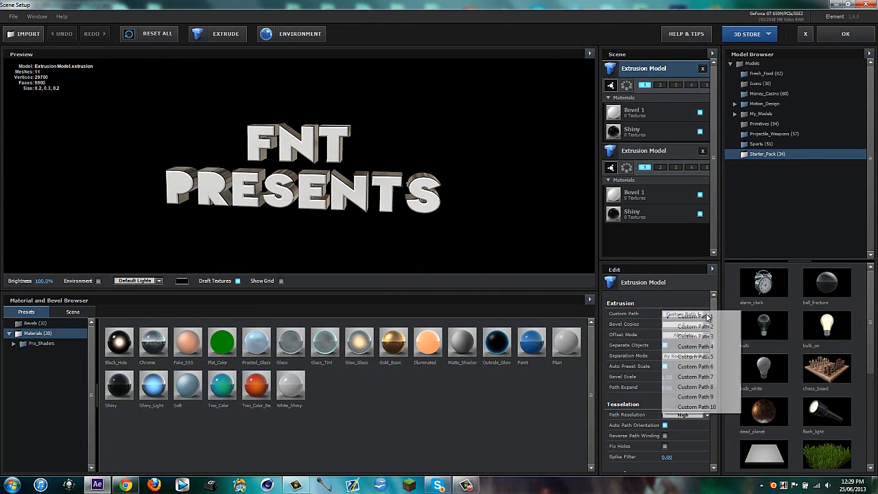
pyautogui.click(690, 327)
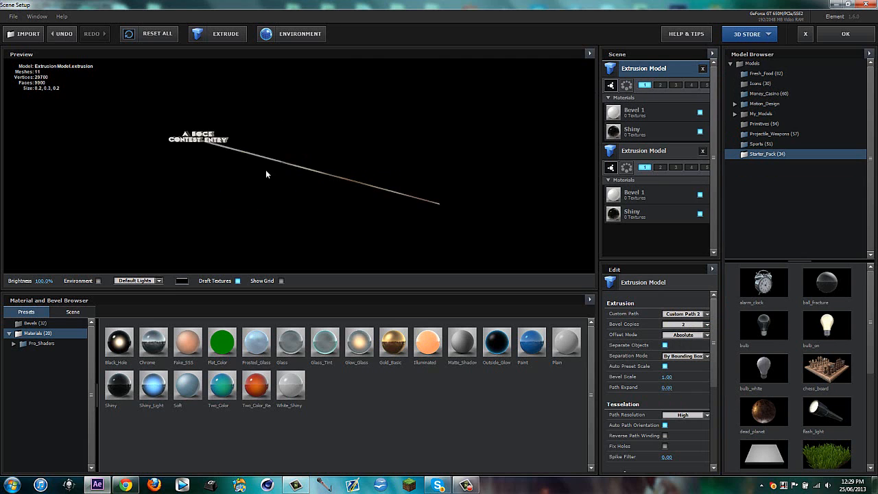
pyautogui.moveTo(267, 172); pyautogui.dragTo(159, 145)
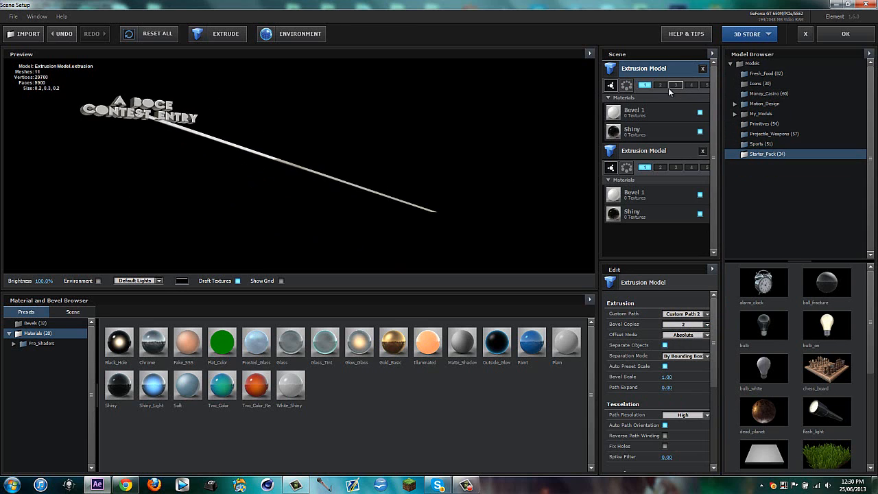
# Try group 2 and the Paramount and Bold bevel presets on the A BOCE CONTEST ENTRY extrusion model
pyautogui.click(34, 322)
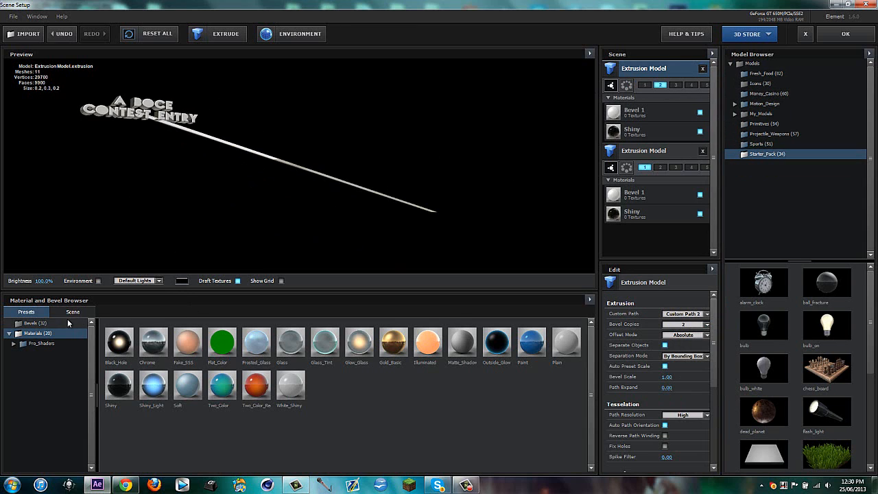
pyautogui.moveTo(130, 428); pyautogui.dragTo(148, 112)
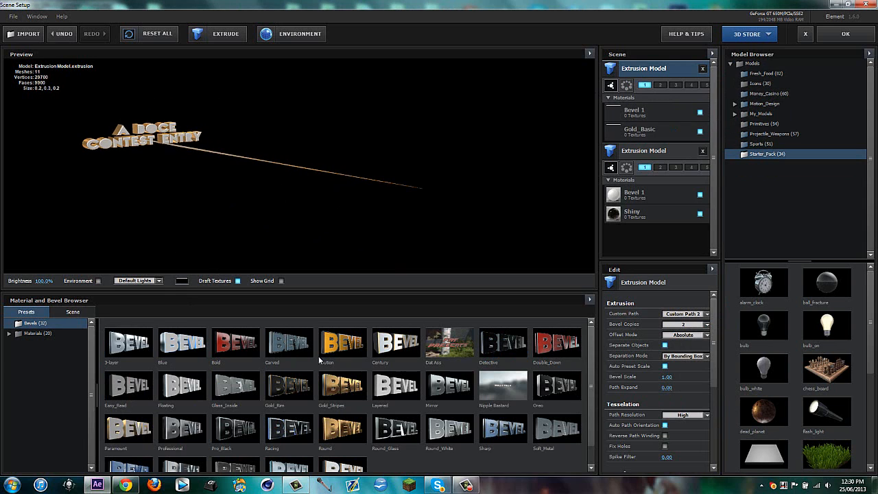
pyautogui.moveTo(237, 342); pyautogui.dragTo(123, 145)
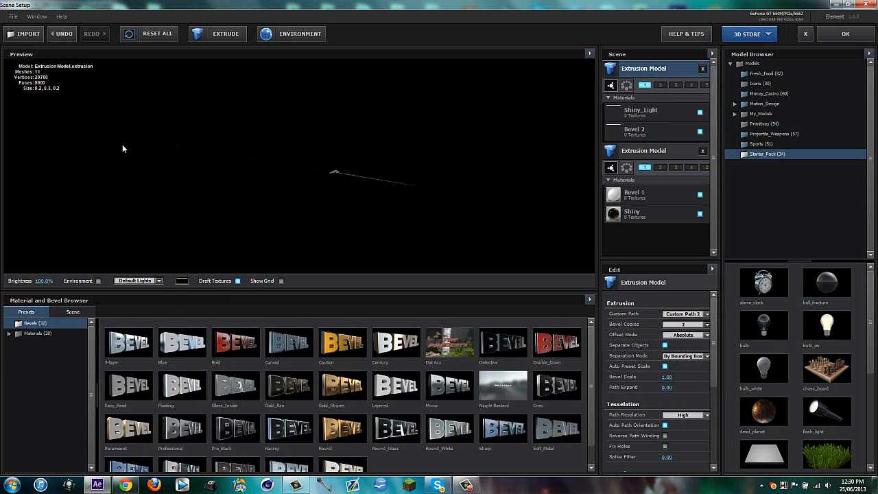
pyautogui.scroll(5, 347, 185)
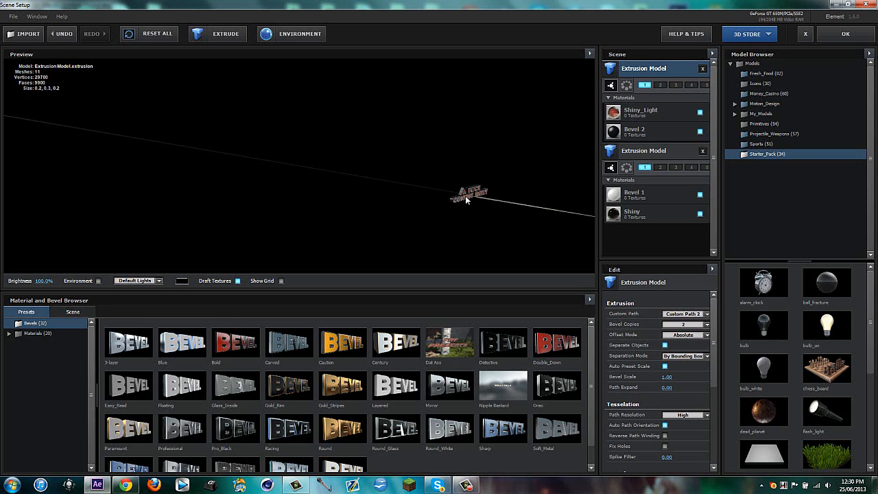
pyautogui.moveTo(466, 197); pyautogui.dragTo(448, 186)
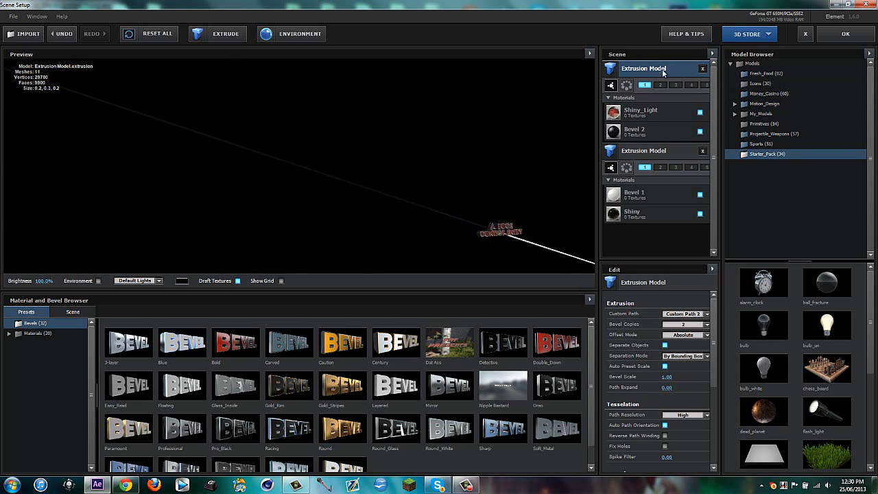
# Delete the A BOCE CONTEST ENTRY extrusion model from the scene and accept the Scene Setup
pyautogui.click(703, 68)
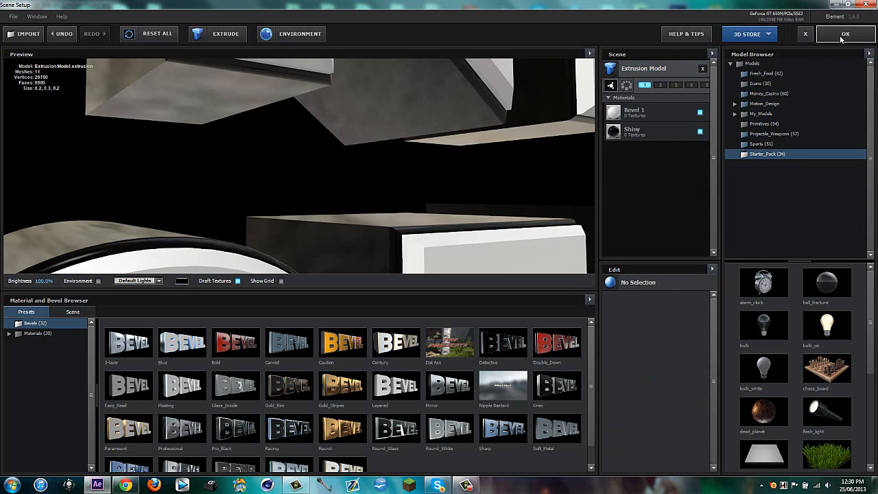
pyautogui.scroll(-5, 322, 215)
pyautogui.moveTo(277, 190); pyautogui.dragTo(241, 148)
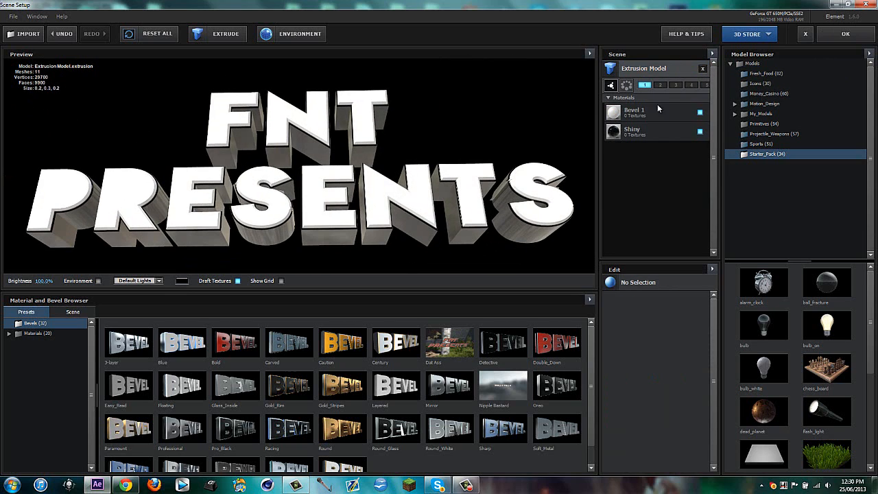
pyautogui.click(862, 38)
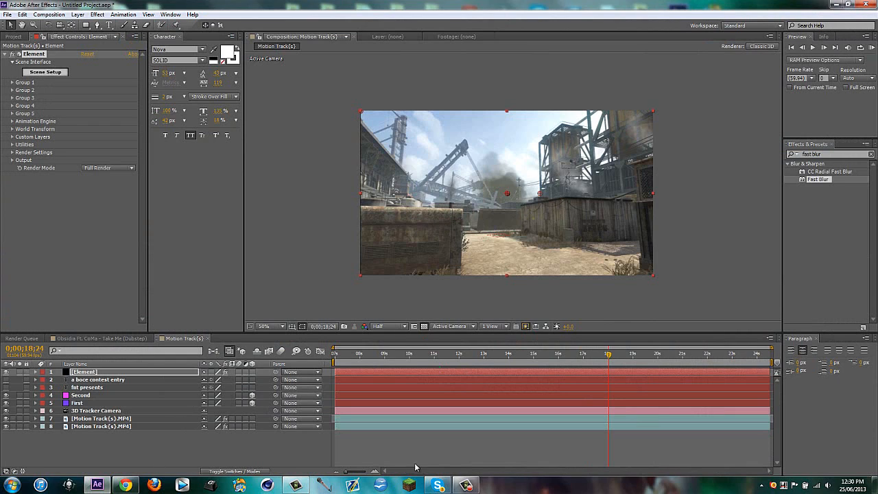
pyautogui.click(466, 486)
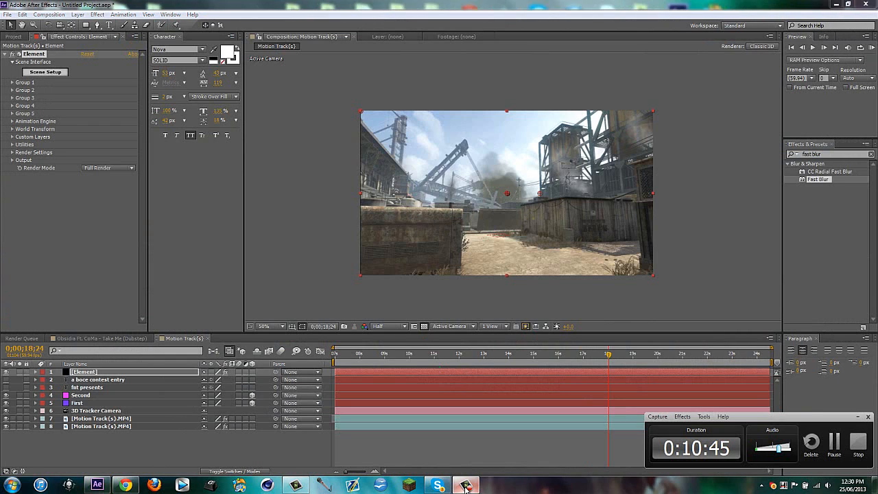
pyautogui.click(466, 486)
# Show the a boce contest entry text layer and try the Forte font on all of its text
pyautogui.click(89, 379)
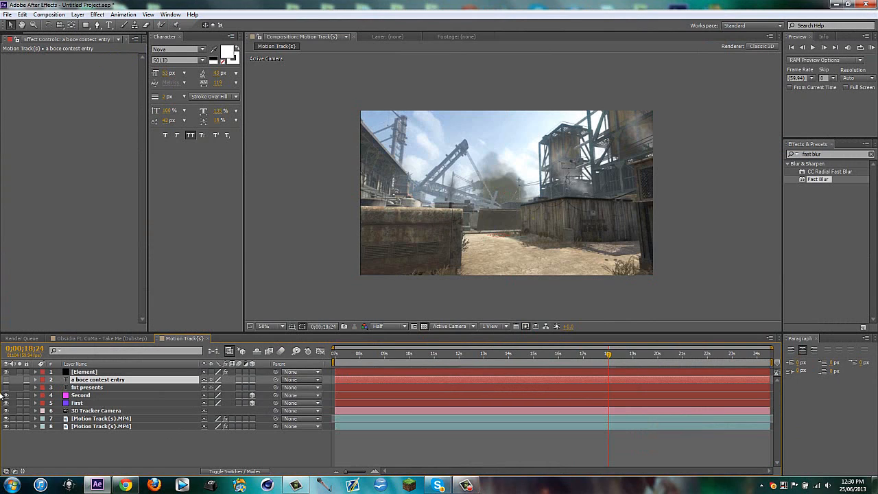
pyautogui.click(6, 379)
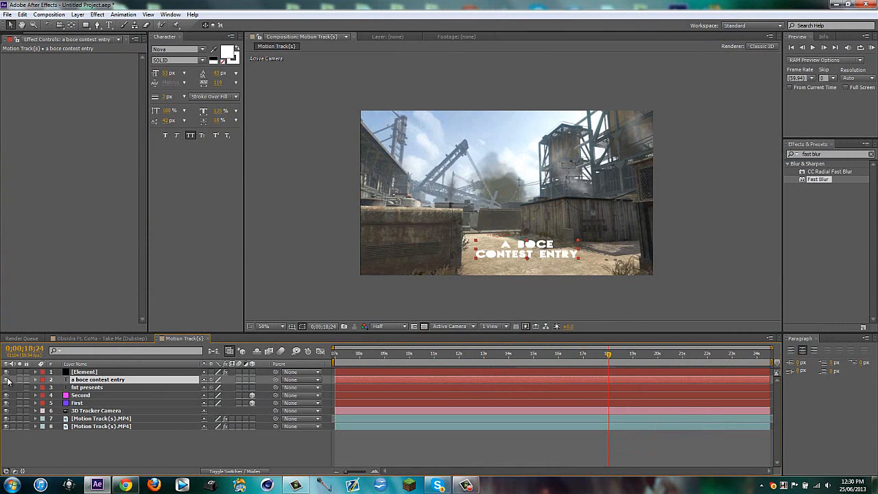
pyautogui.doubleClick(78, 380)
pyautogui.click(196, 49)
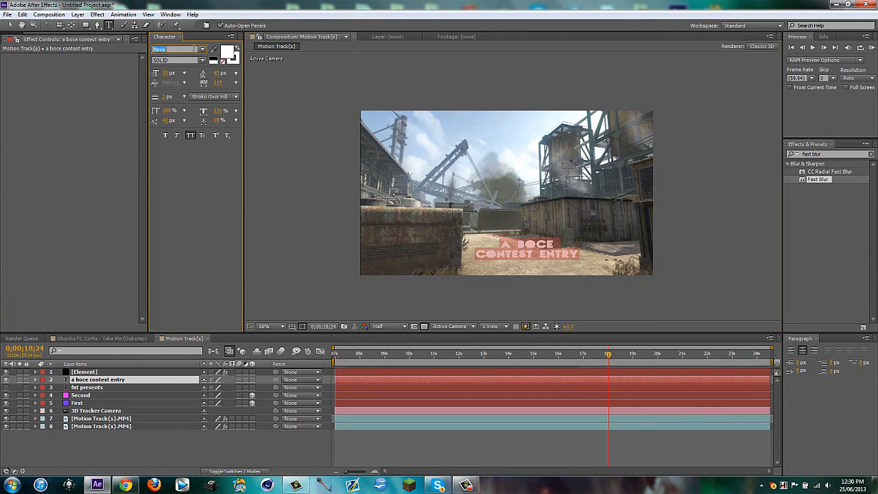
pyautogui.click(202, 51)
pyautogui.scroll(5, 240, 111)
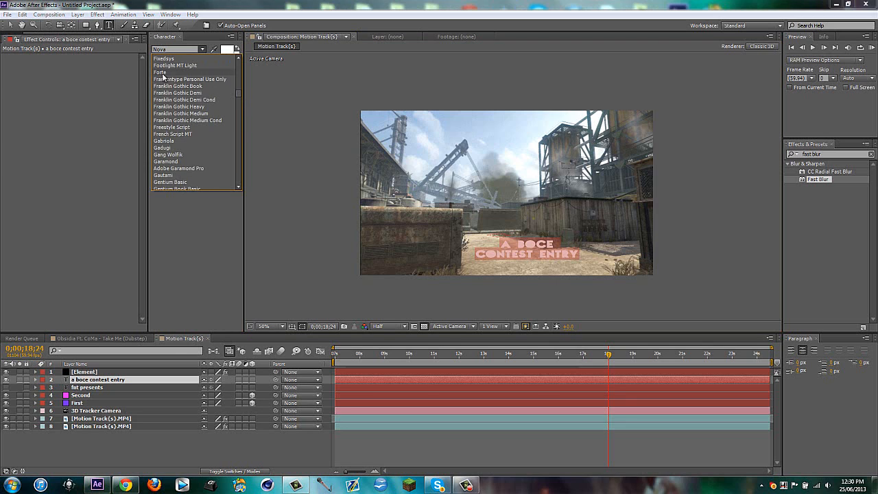
pyautogui.click(162, 73)
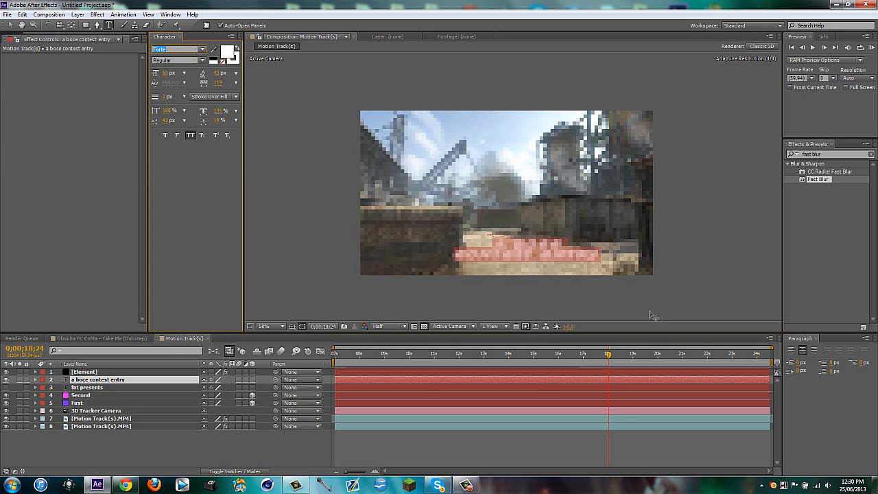
pyautogui.click(249, 451)
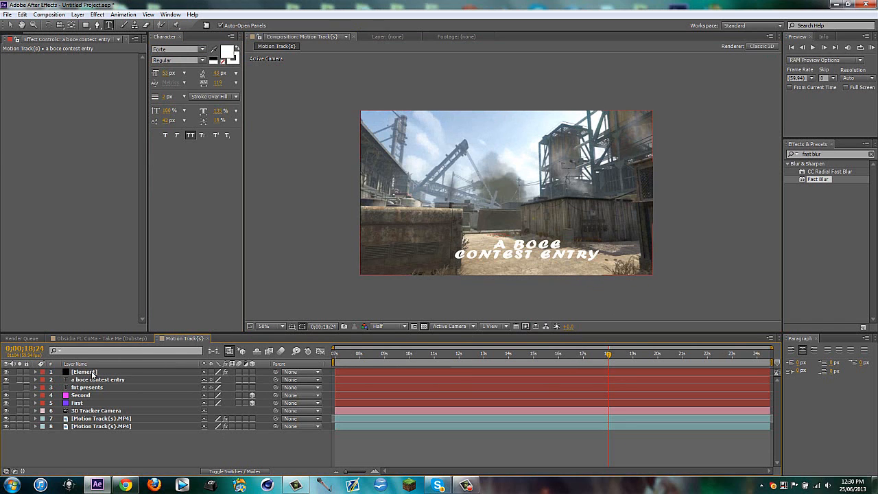
# Try thinner fonts on the a boce contest entry text and settle on Eras Light ITC
pyautogui.doubleClick(93, 374)
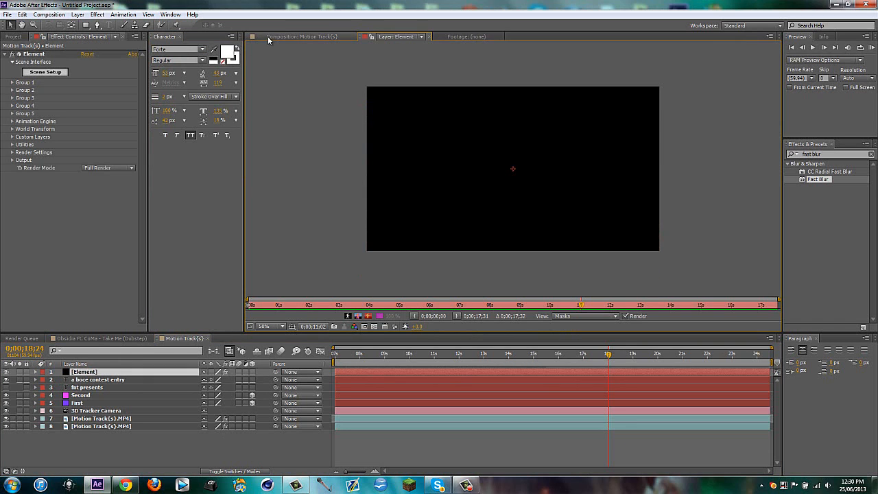
pyautogui.click(302, 36)
pyautogui.doubleClick(108, 380)
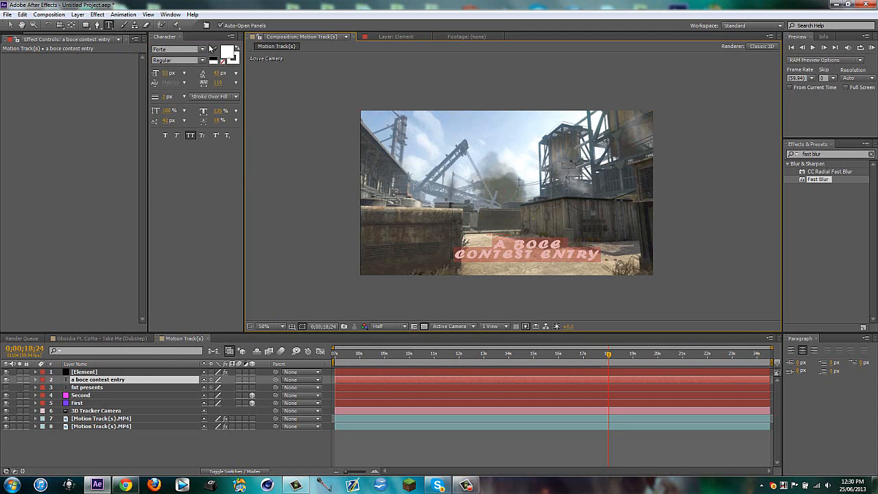
pyautogui.scroll(1, 187, 48)
pyautogui.scroll(1, 184, 48)
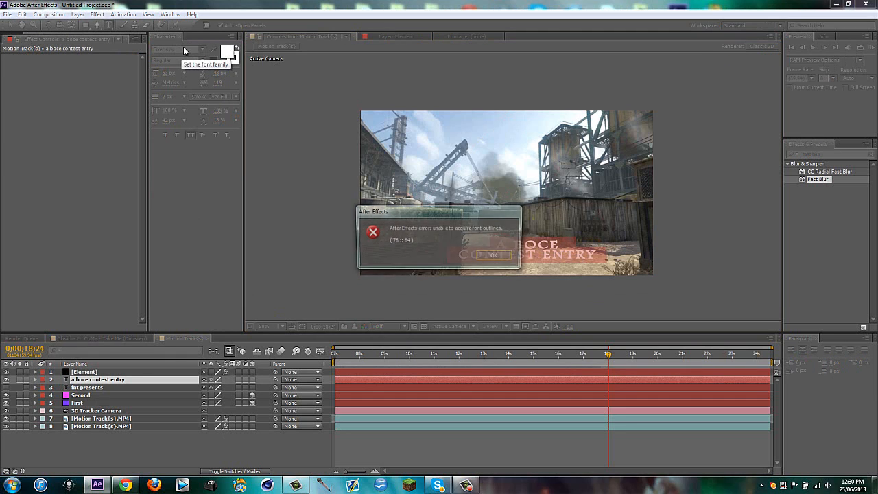
pyautogui.click(496, 256)
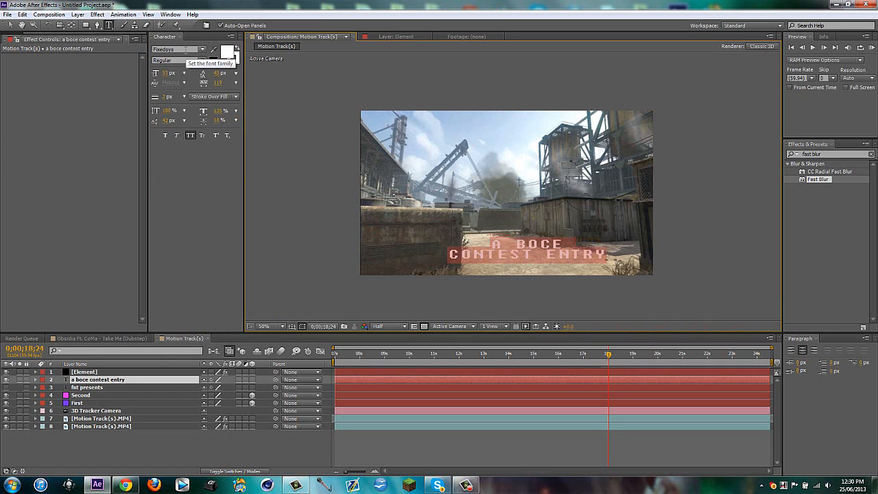
pyautogui.scroll(2, 185, 51)
pyautogui.scroll(4, 186, 53)
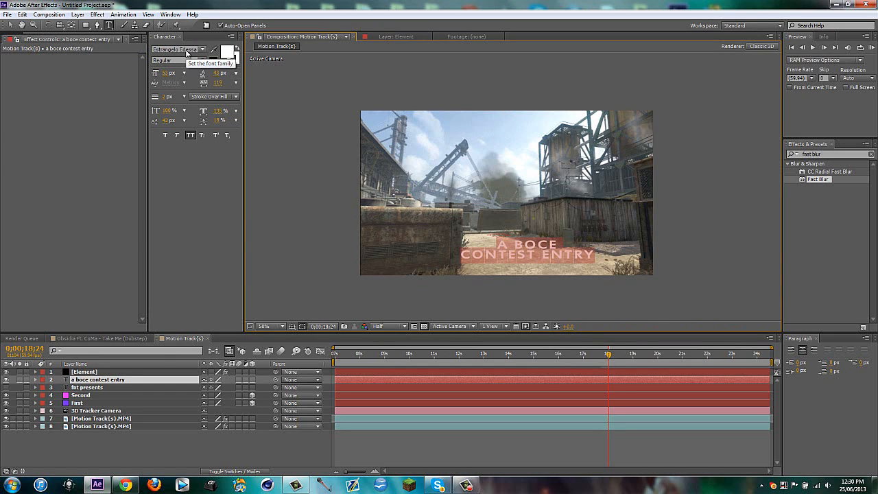
pyautogui.scroll(1, 186, 53)
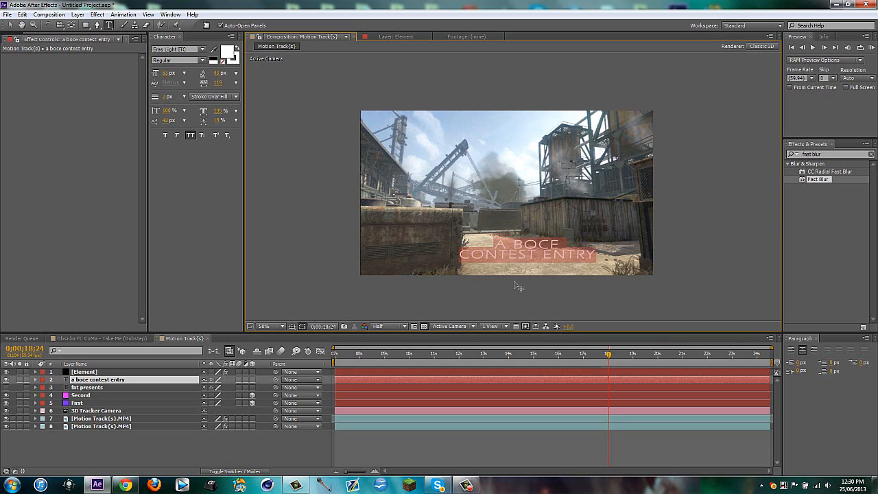
# Set the a boce contest entry text's leading to 72 px and tracking to 102, and hide the layer
pyautogui.moveTo(217, 82)
pyautogui.mouseDown()
pyautogui.moveTo(218, 90)
pyautogui.moveTo(225, 66)
pyautogui.mouseUp()
pyautogui.click(10, 24)
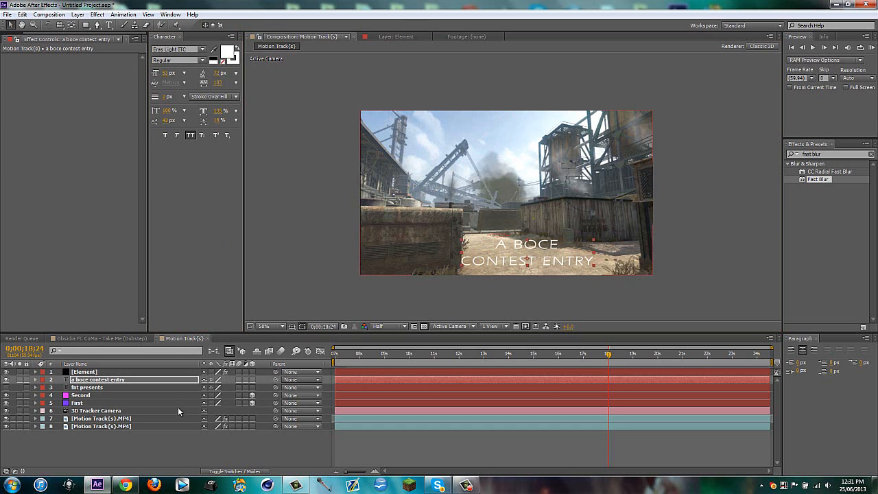
pyautogui.click(6, 380)
# In the Element layer's Scene Setup, duplicate the FNT PRESENTS extrusion model and set the copy's custom path to Custom Path 2
pyautogui.click(86, 372)
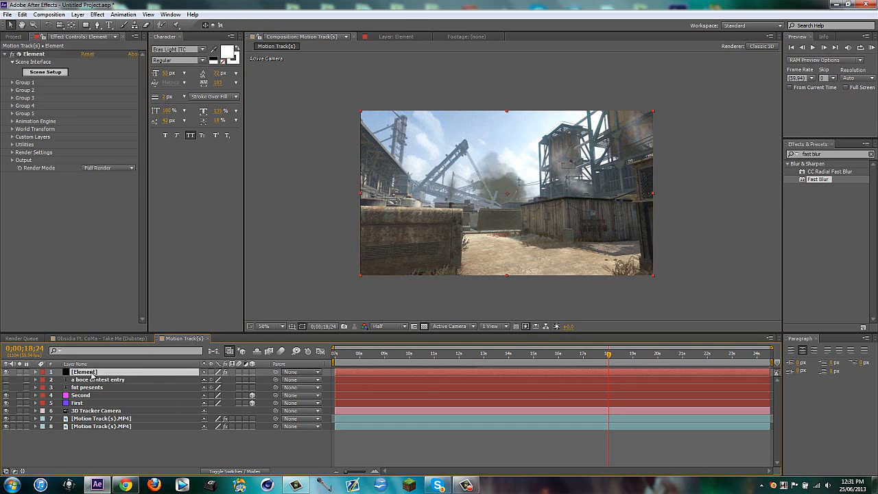
pyautogui.click(27, 72)
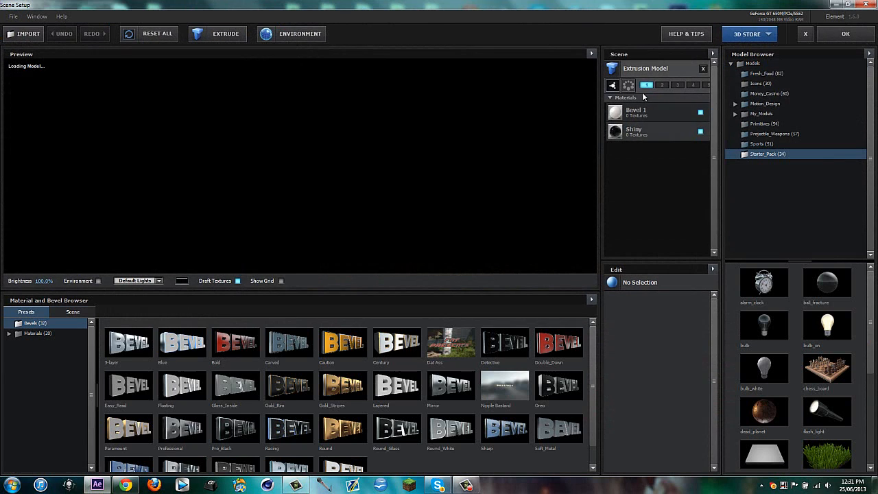
pyautogui.rightClick(652, 73)
pyautogui.click(662, 79)
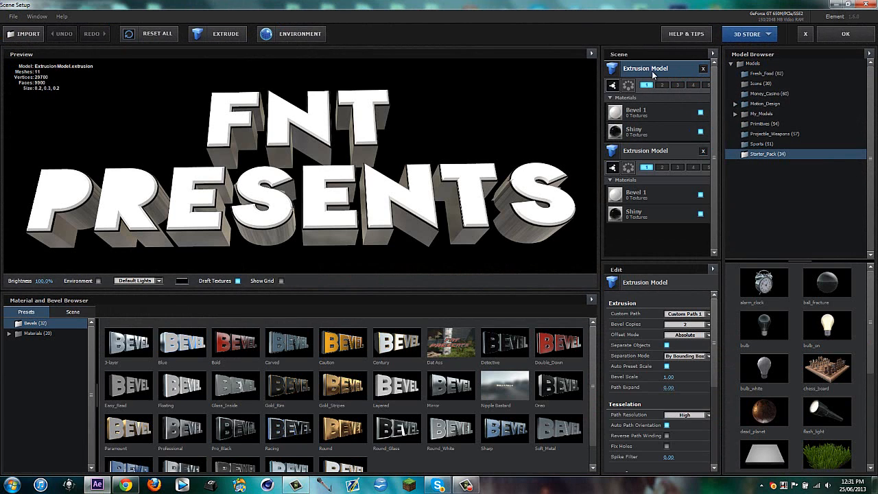
pyautogui.click(684, 315)
pyautogui.click(686, 326)
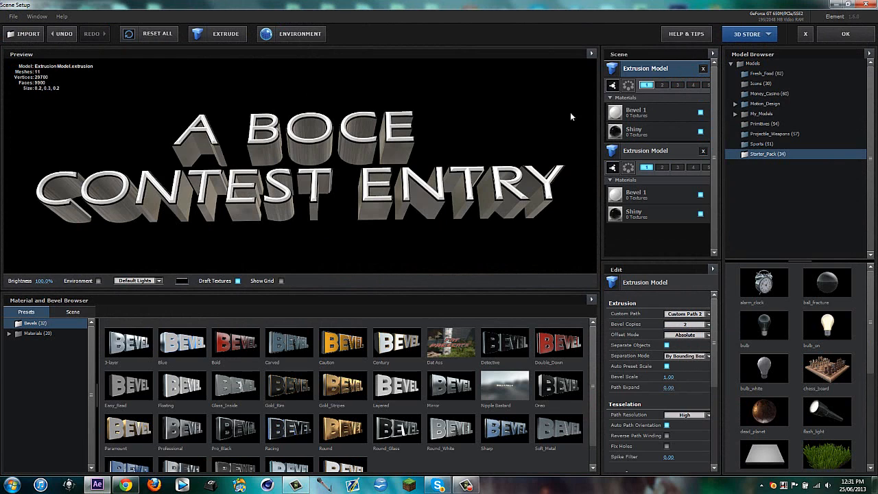
# Assign the A BOCE CONTEST ENTRY extrusion model to group 2 and apply a glossy red bevel preset to it
pyautogui.click(662, 84)
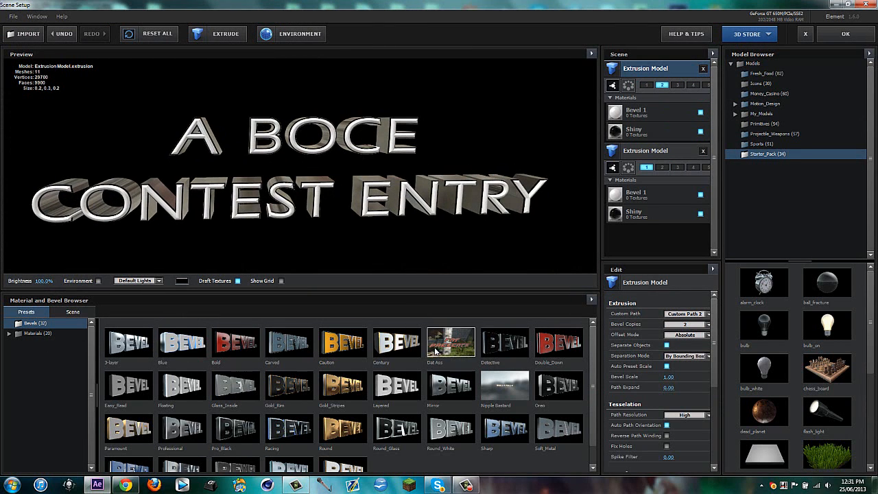
pyautogui.moveTo(438, 353); pyautogui.dragTo(338, 191)
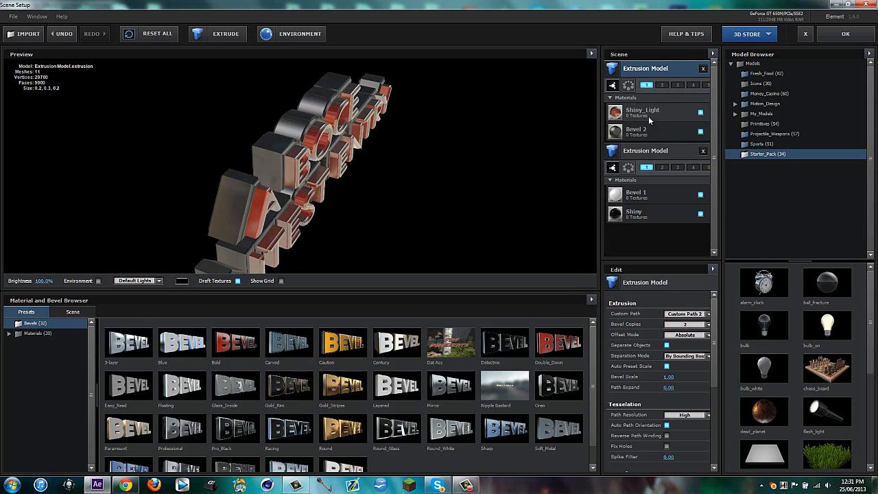
# Assign the A BOCE CONTEST ENTRY extrusion model to group 2 and reduce the extrusion of its Bevel 2 material
pyautogui.click(663, 85)
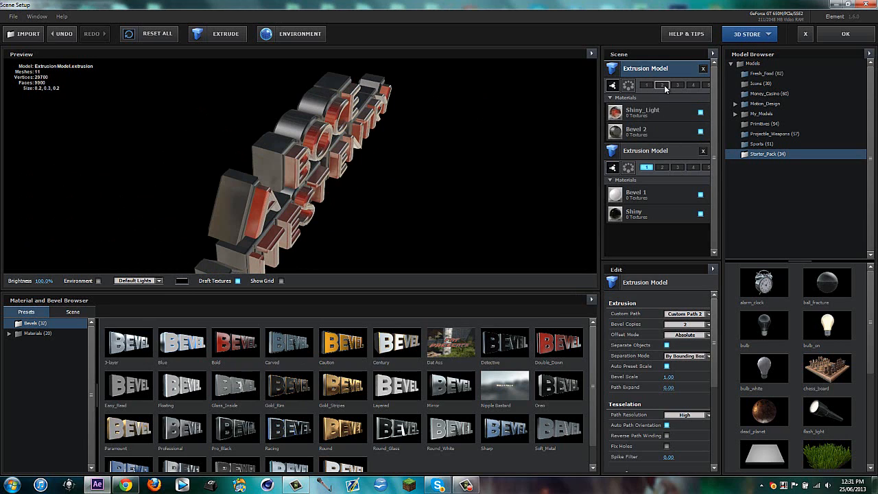
pyautogui.click(663, 125)
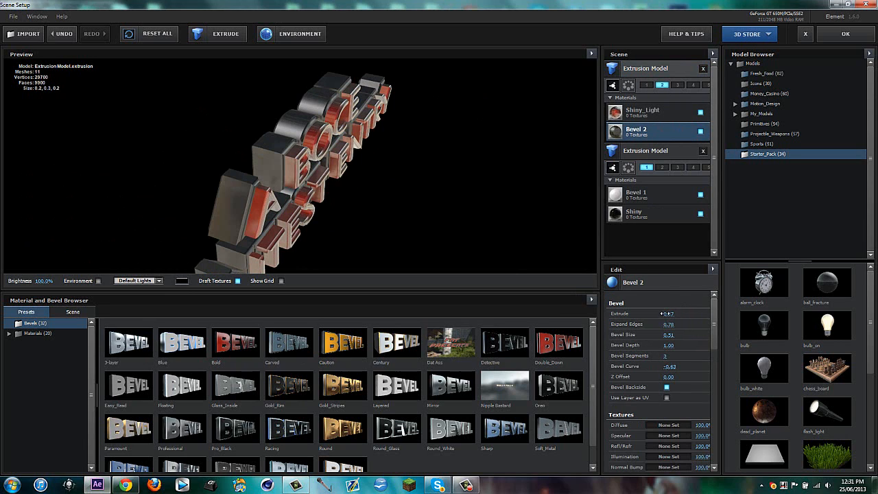
pyautogui.moveTo(659, 312)
pyautogui.mouseDown()
pyautogui.moveTo(639, 307)
pyautogui.moveTo(659, 303)
pyautogui.moveTo(670, 313)
pyautogui.mouseUp()
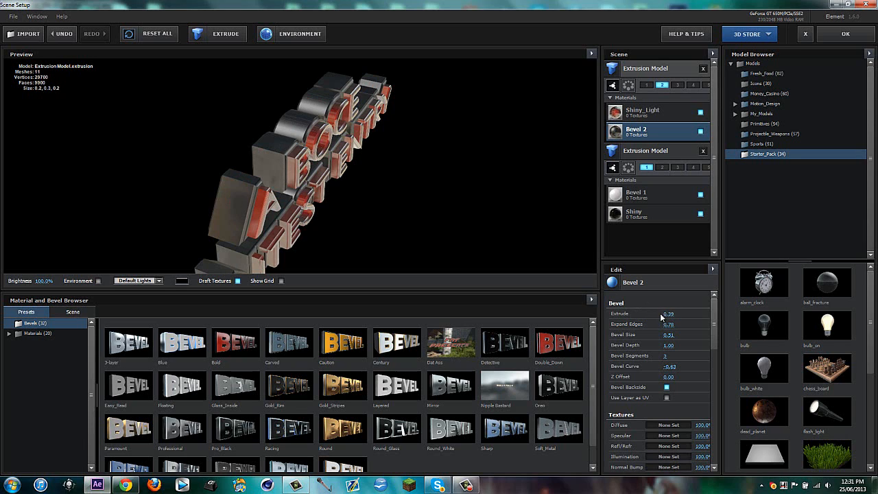
# Set the Extrude of the red Shiny_Light material to about 0.59 and apply the scene setup
pyautogui.click(687, 109)
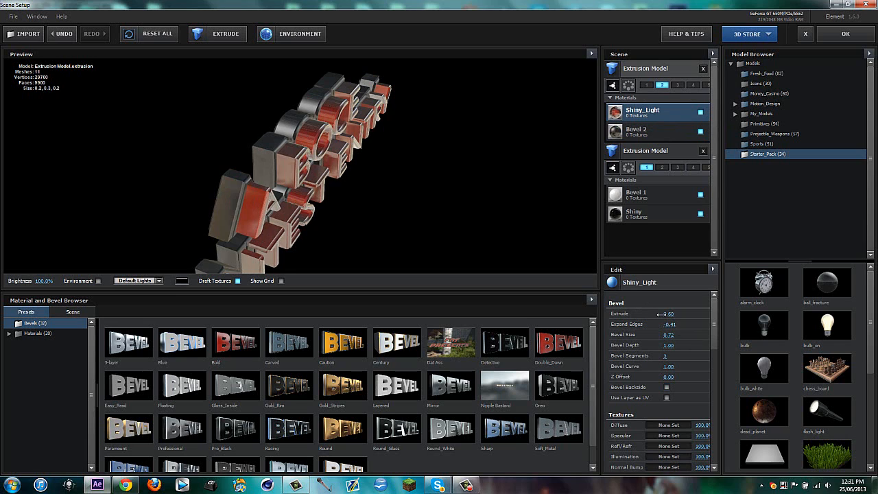
pyautogui.moveTo(659, 314); pyautogui.dragTo(656, 320)
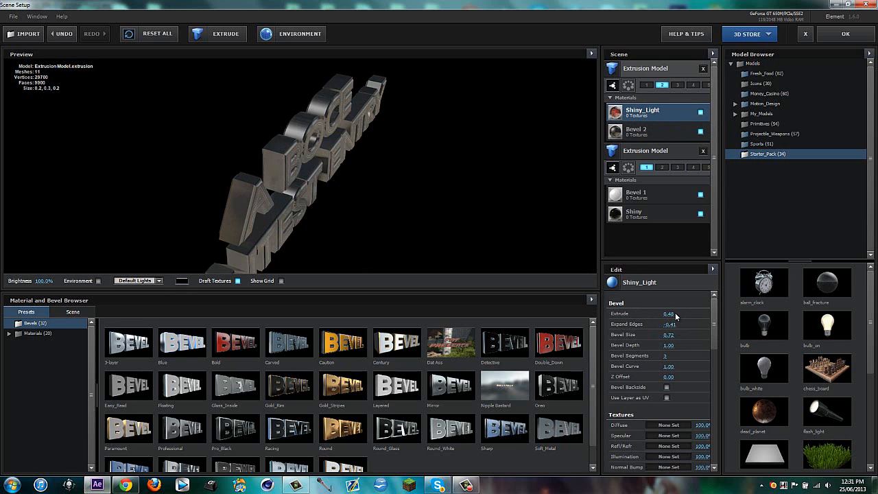
pyautogui.moveTo(676, 316); pyautogui.dragTo(677, 315)
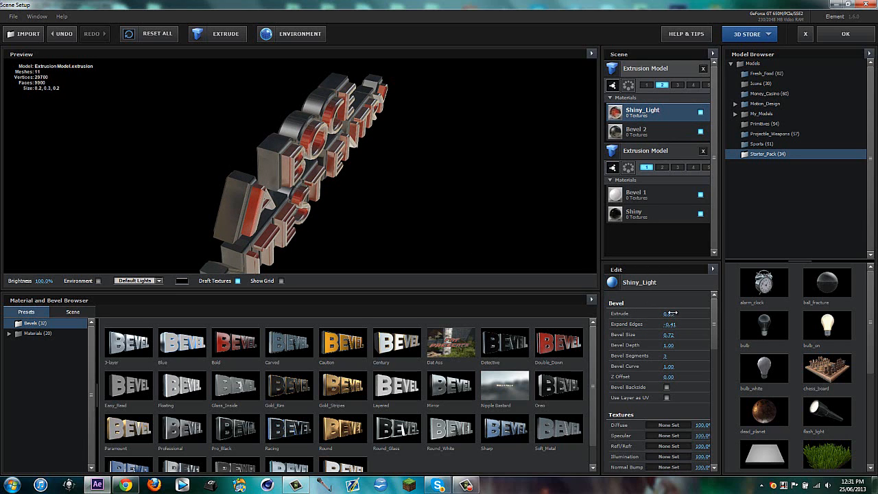
pyautogui.moveTo(320, 238); pyautogui.dragTo(265, 221)
pyautogui.moveTo(220, 190)
pyautogui.mouseDown()
pyautogui.moveTo(228, 203)
pyautogui.moveTo(209, 186)
pyautogui.moveTo(231, 178)
pyautogui.moveTo(206, 191)
pyautogui.mouseUp()
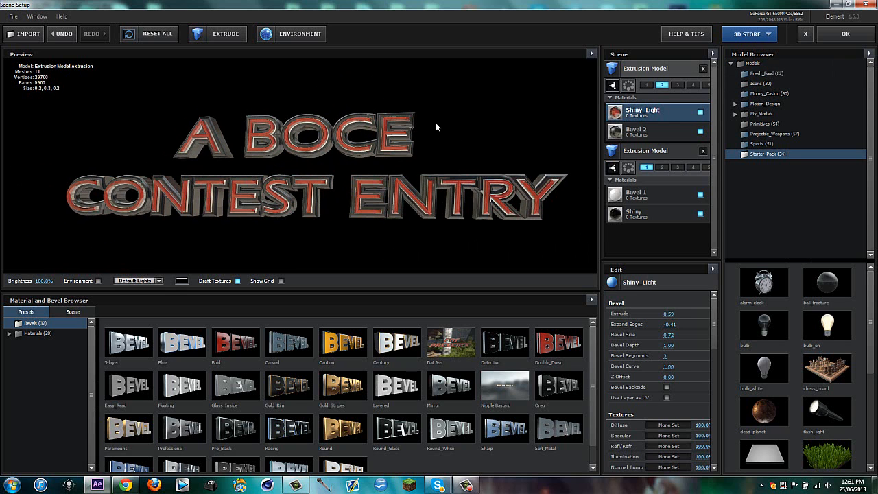
pyautogui.moveTo(436, 122)
pyautogui.mouseDown()
pyautogui.moveTo(437, 143)
pyautogui.moveTo(442, 130)
pyautogui.mouseUp()
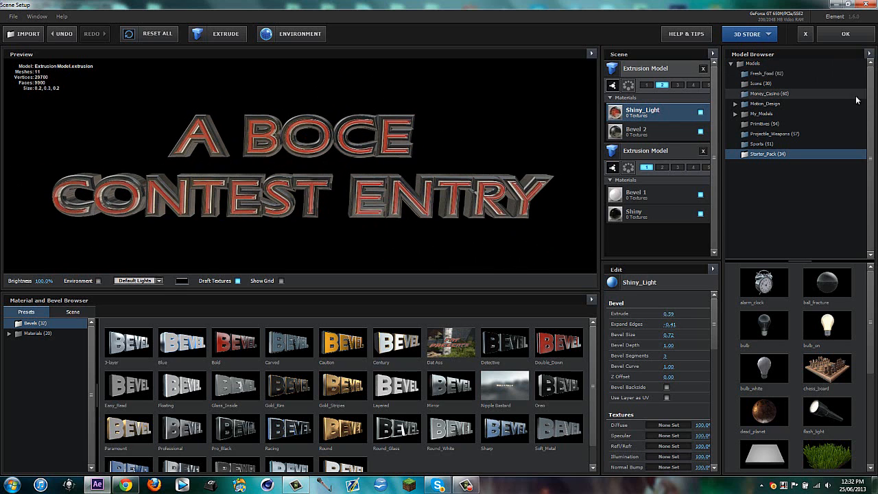
pyautogui.click(848, 35)
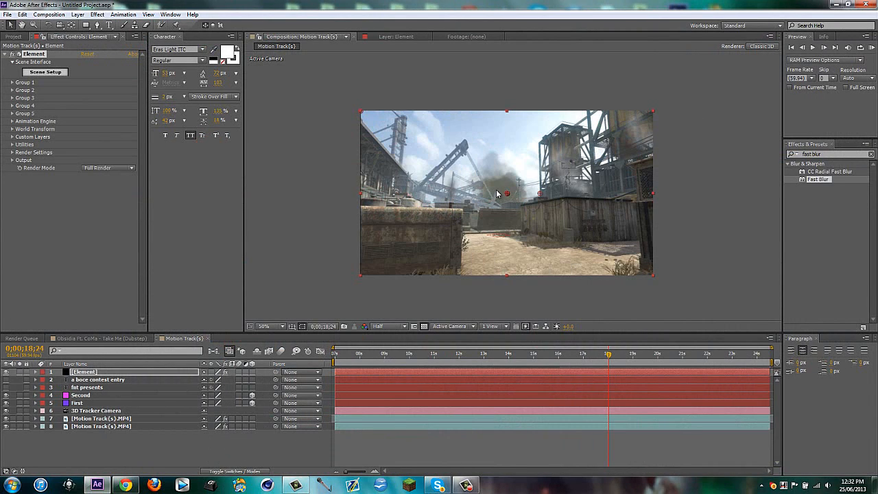
# Reveal the Position values of the Second layer
pyautogui.click(291, 451)
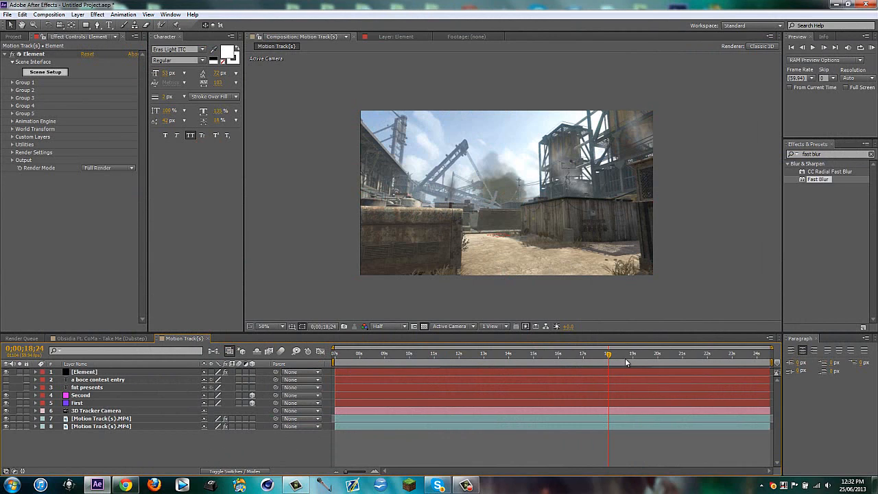
pyautogui.click(89, 380)
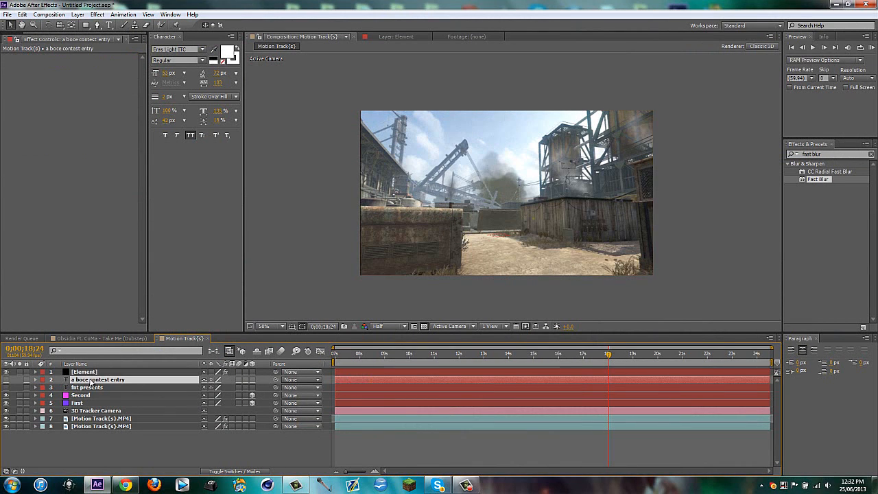
pyautogui.click(89, 396)
pyautogui.press('p')
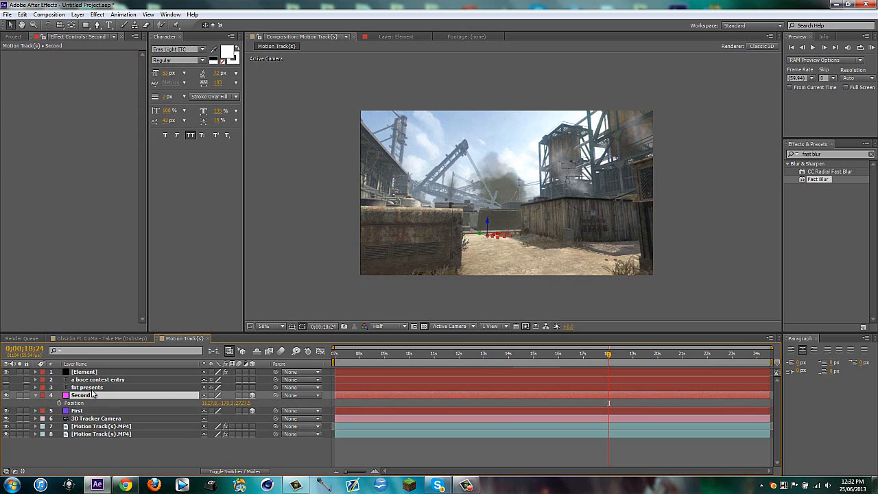
# In the Element effect, set group 2's particle replicator Position XY to 1627, -170 and Position Z to 2727
pyautogui.click(88, 372)
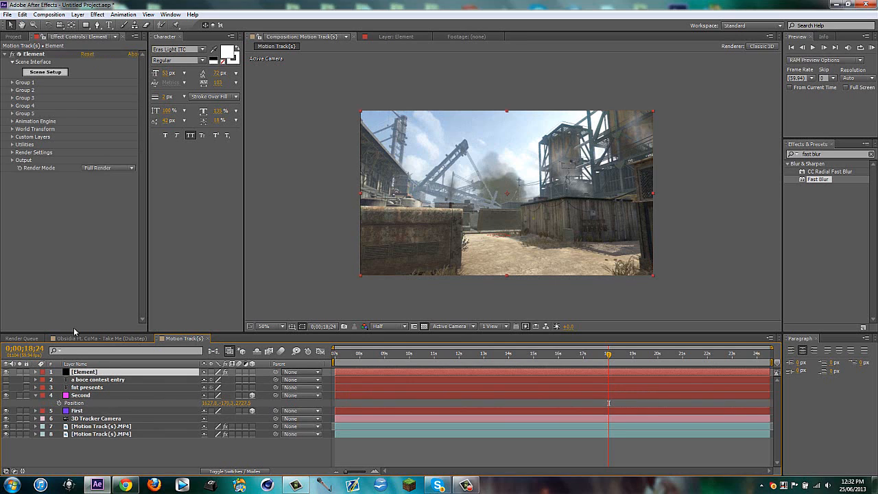
pyautogui.click(12, 90)
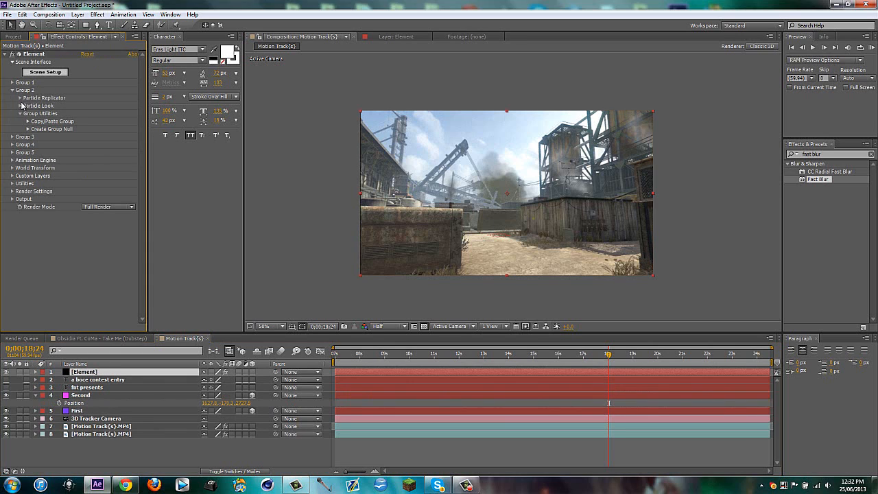
pyautogui.click(20, 97)
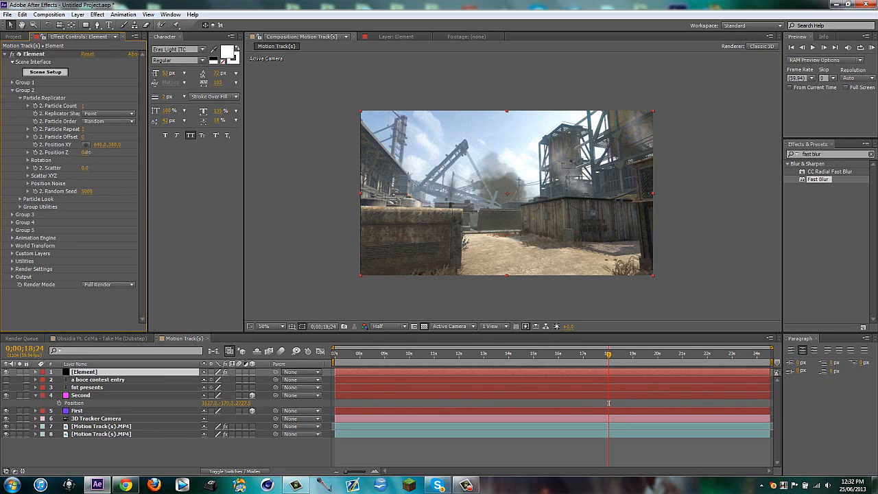
pyautogui.click(86, 153)
pyautogui.write('2727')
pyautogui.click(100, 144)
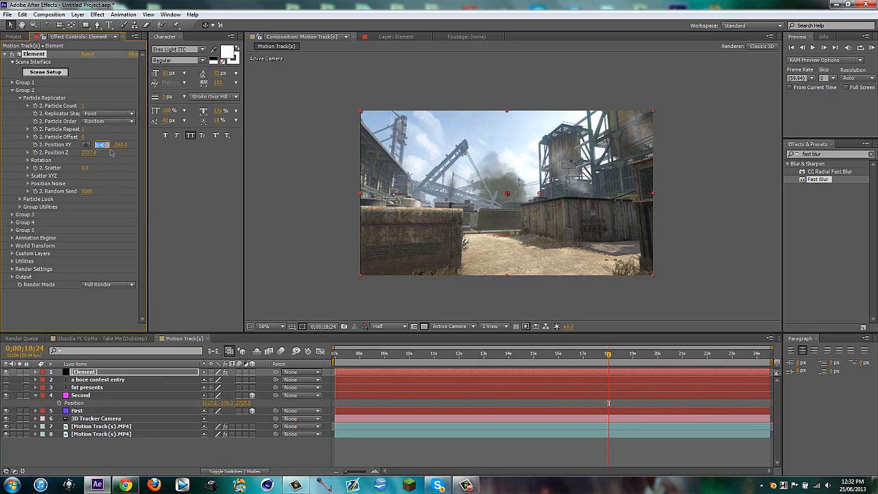
pyautogui.write('1627')
pyautogui.press('Tab')
pyautogui.write('-170')
pyautogui.press('Return')
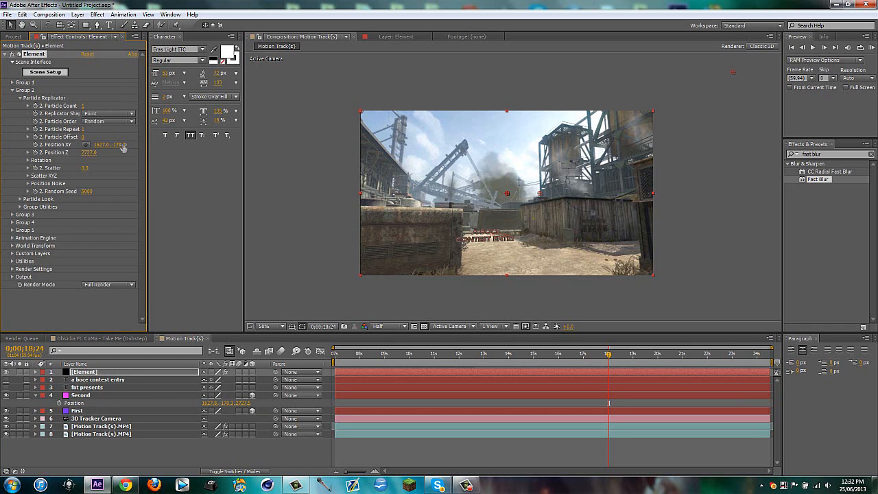
# Enlarge group 2's Particle Size to 19.91 and raise the title by setting its Y position to -438
pyautogui.click(20, 199)
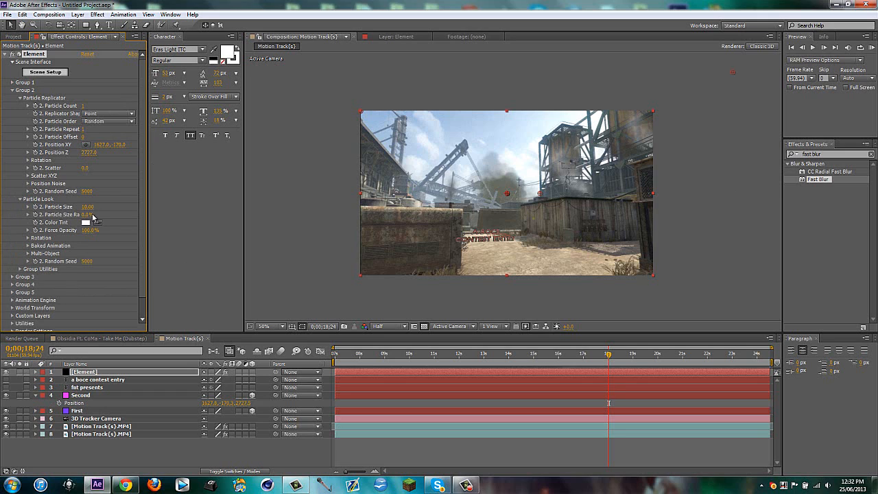
pyautogui.moveTo(95, 209); pyautogui.dragTo(421, 277)
pyautogui.moveTo(95, 206); pyautogui.dragTo(108, 207)
pyautogui.moveTo(118, 144); pyautogui.dragTo(105, 82)
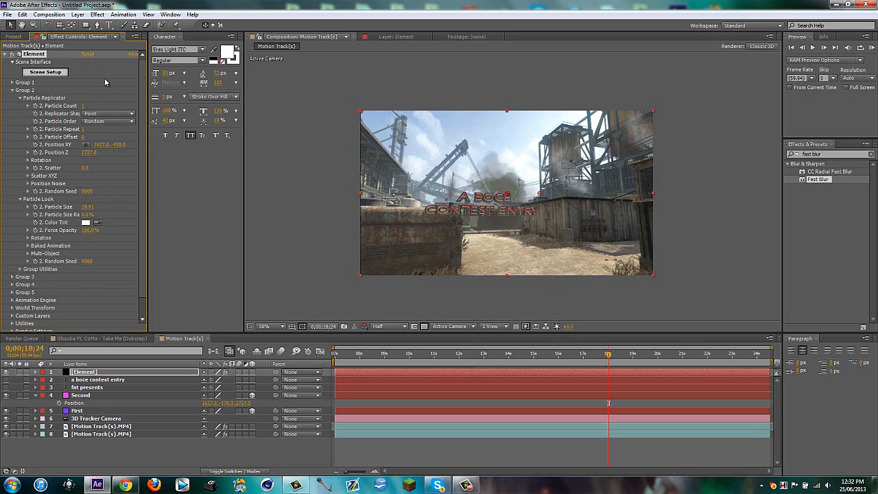
# In Scene Setup, save the FNT PRESENTS extrusion model's bevels as a preset named Damn Son
pyautogui.click(41, 72)
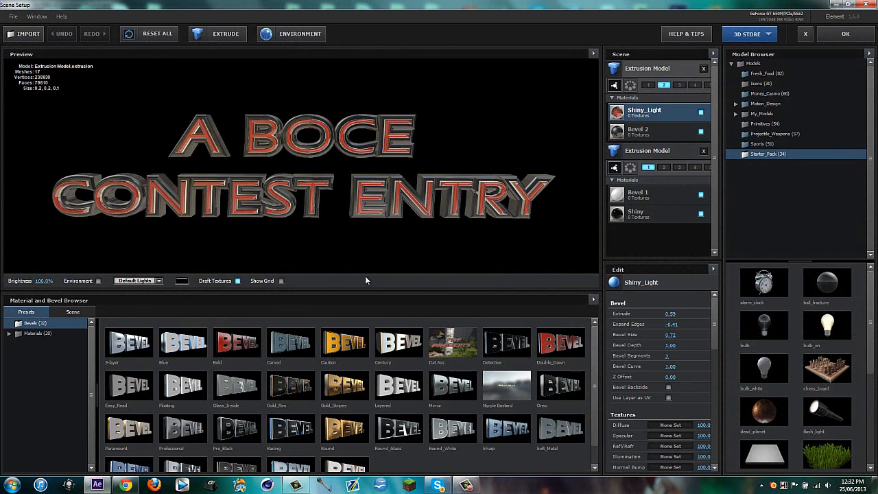
pyautogui.click(641, 219)
pyautogui.click(638, 194)
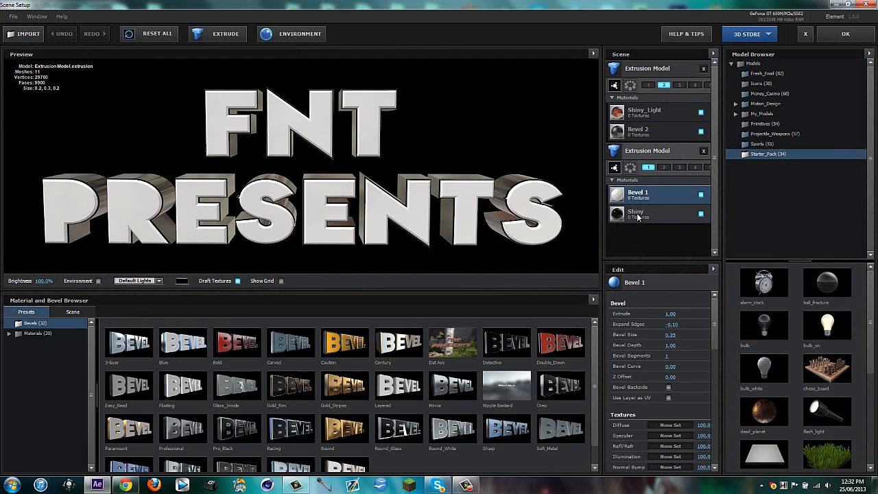
pyautogui.click(638, 213)
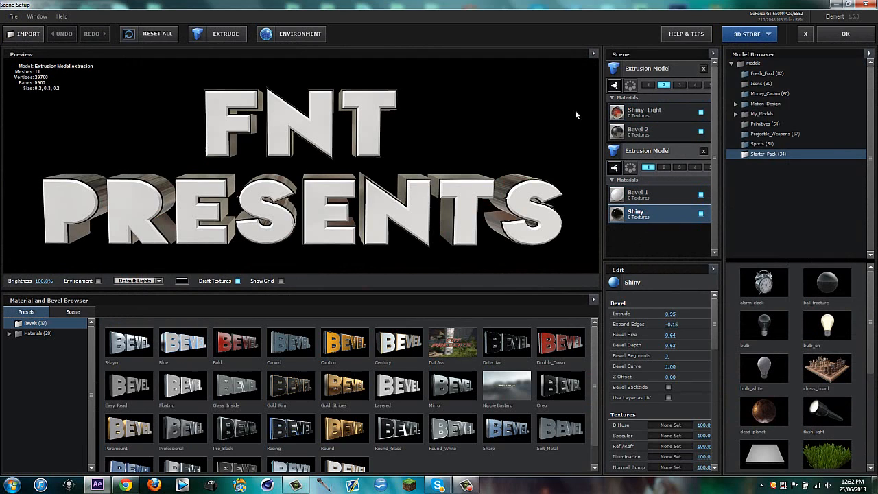
pyautogui.click(668, 72)
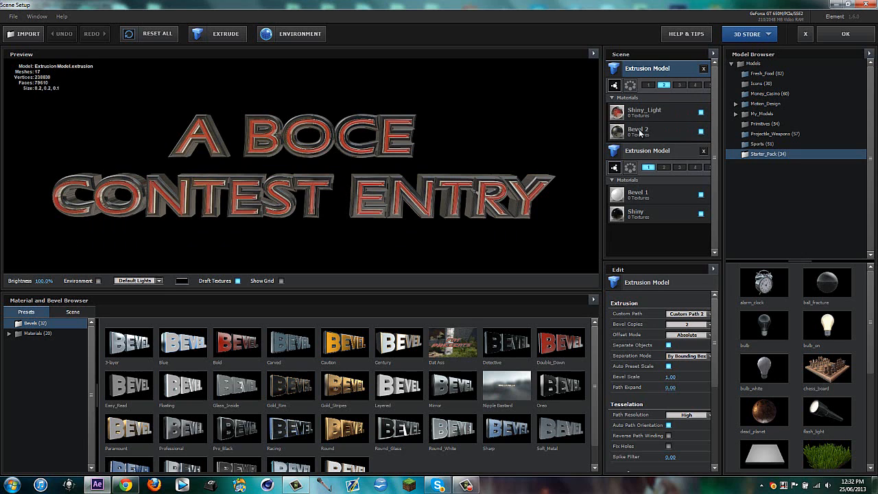
pyautogui.click(663, 151)
pyautogui.rightClick(663, 156)
pyautogui.click(713, 197)
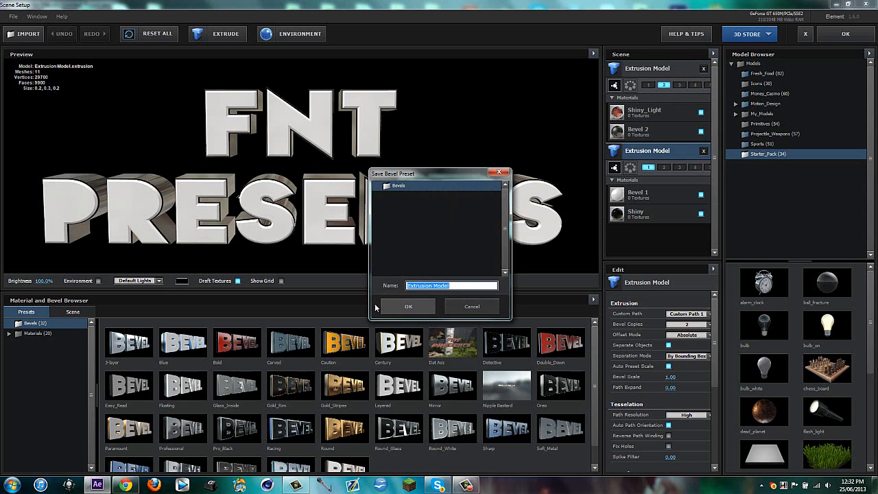
pyautogui.write('Damn Son')
pyautogui.click(388, 307)
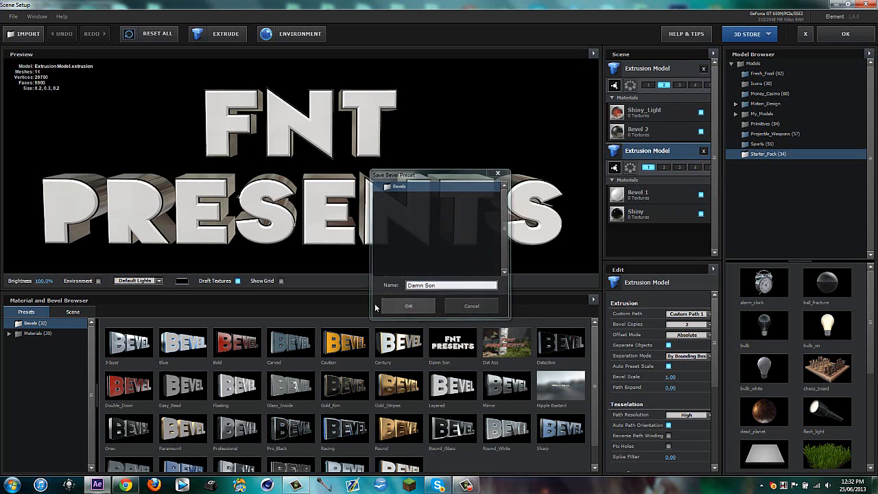
# Apply the Damn Son bevel preset to the A BOCE CONTEST ENTRY extrusion model
pyautogui.click(660, 75)
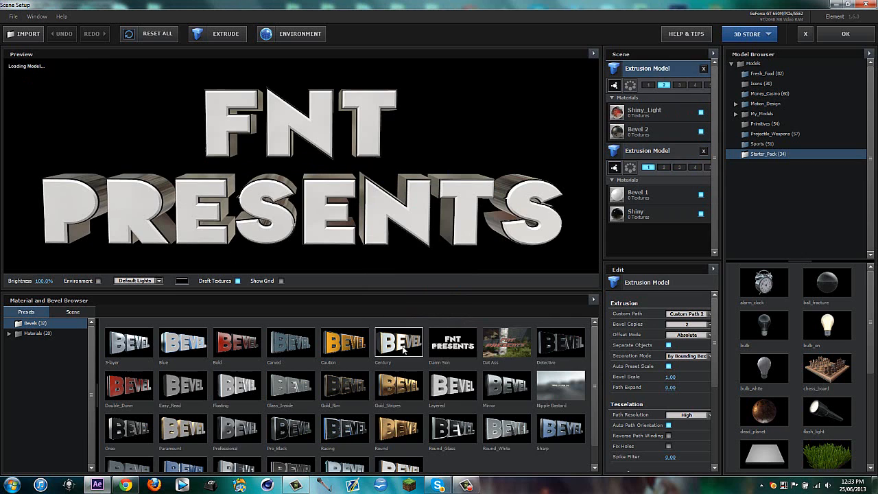
pyautogui.scroll(-1, 312, 427)
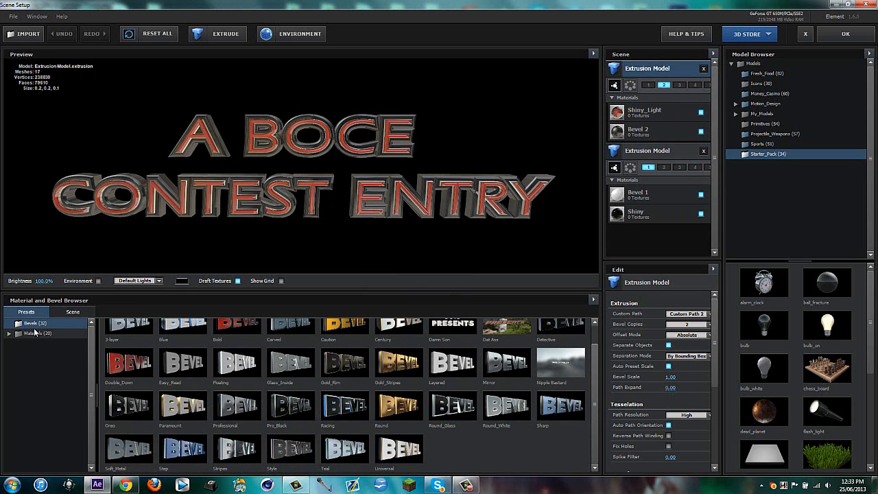
pyautogui.scroll(1, 509, 431)
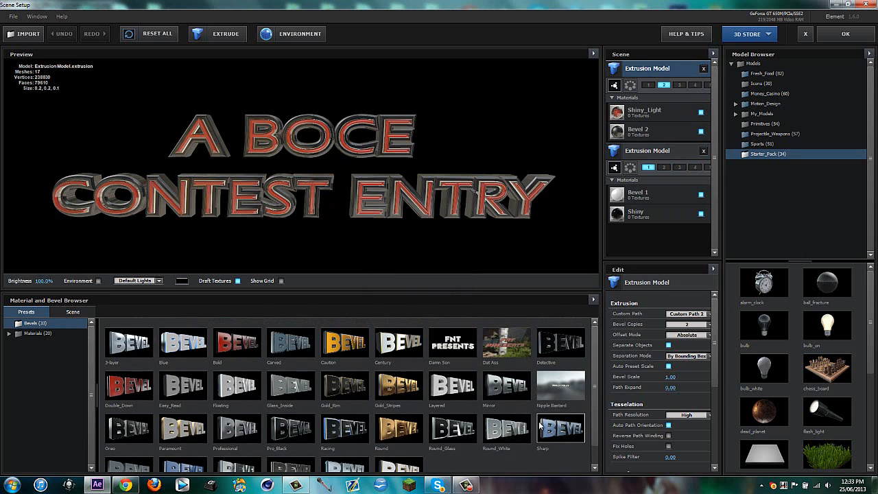
pyautogui.scroll(-1, 556, 393)
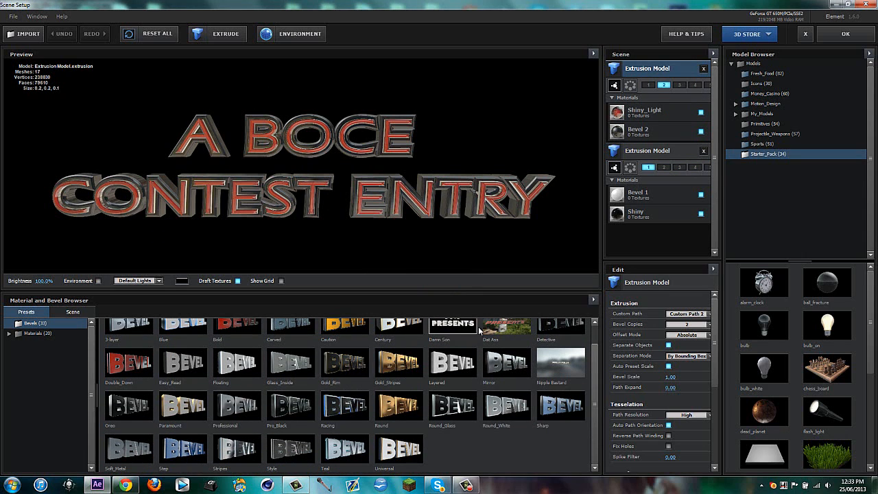
pyautogui.scroll(1, 478, 326)
pyautogui.moveTo(460, 351); pyautogui.dragTo(382, 176)
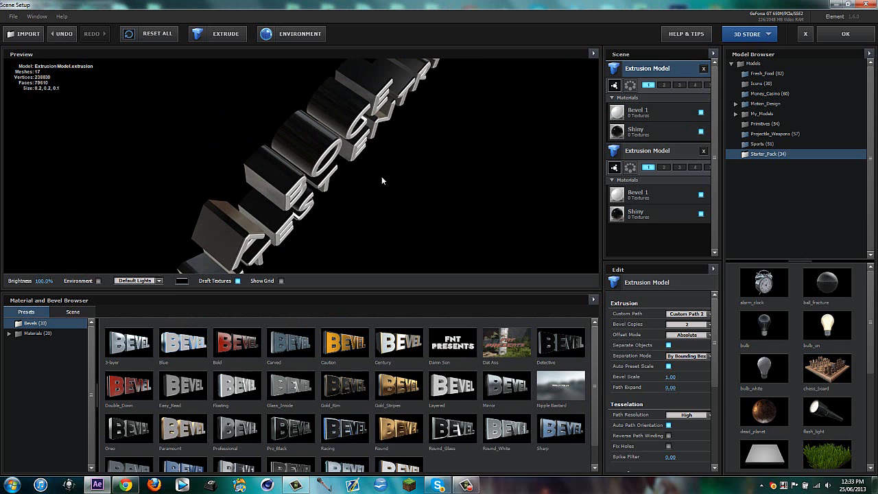
# Reduce the A BOCE CONTEST ENTRY model's Shiny extrusion, set its Bevel 1 Extrude to 0.50, and apply the scene setup
pyautogui.click(621, 134)
pyautogui.moveTo(668, 313)
pyautogui.mouseDown()
pyautogui.moveTo(637, 309)
pyautogui.moveTo(652, 311)
pyautogui.mouseUp()
pyautogui.click(662, 113)
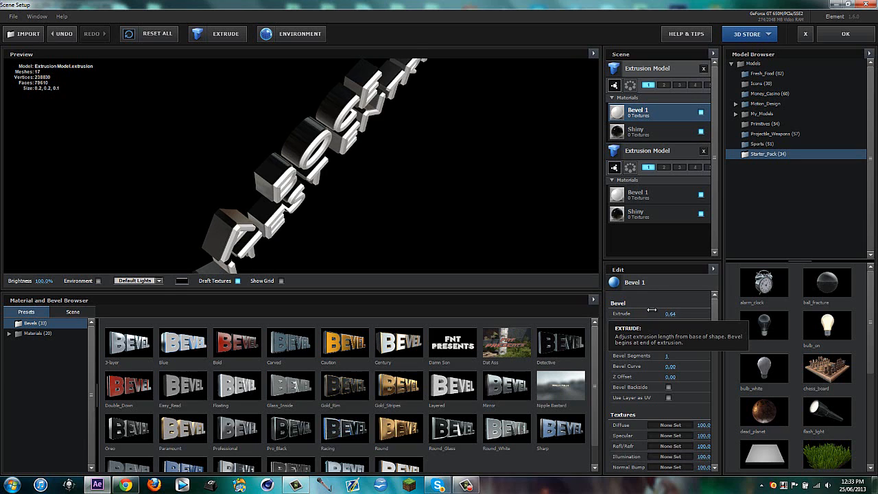
pyautogui.click(652, 131)
pyautogui.click(679, 113)
pyautogui.click(669, 313)
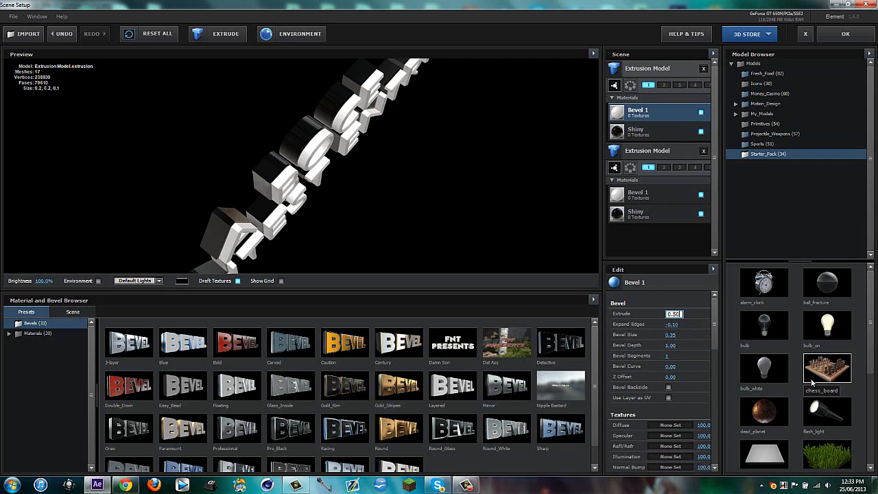
pyautogui.write('0.50')
pyautogui.press('Return')
pyautogui.moveTo(273, 219); pyautogui.dragTo(236, 174)
pyautogui.click(857, 42)
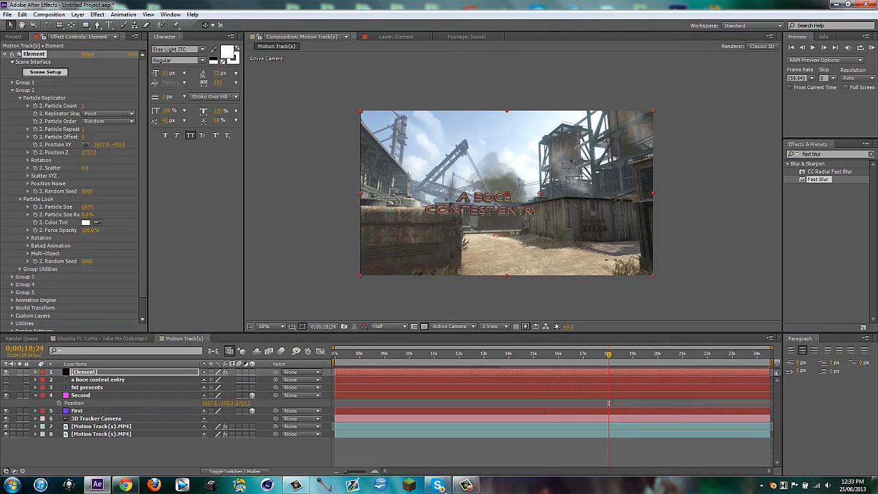
pyautogui.click(439, 486)
pyautogui.click(439, 486)
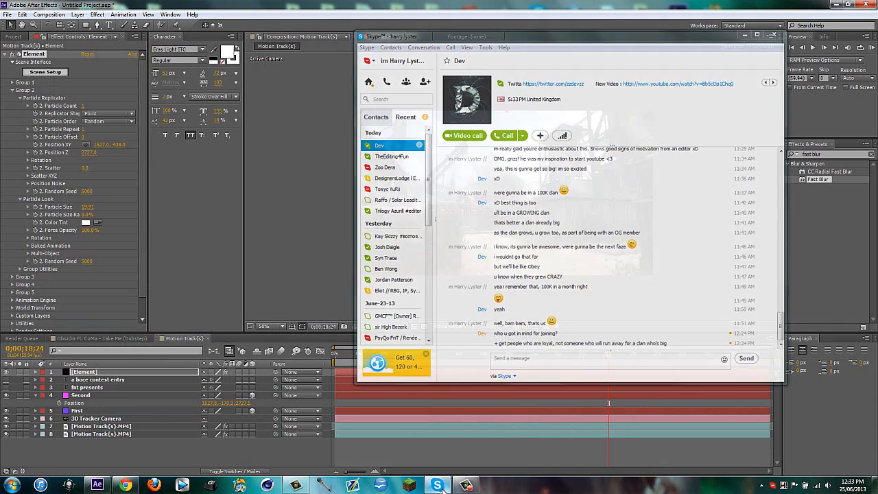
pyautogui.click(200, 462)
# Raise the A BOCE CONTEST ENTRY title by setting group 2's Y position to -703
pyautogui.moveTo(121, 144); pyautogui.dragTo(1, 140)
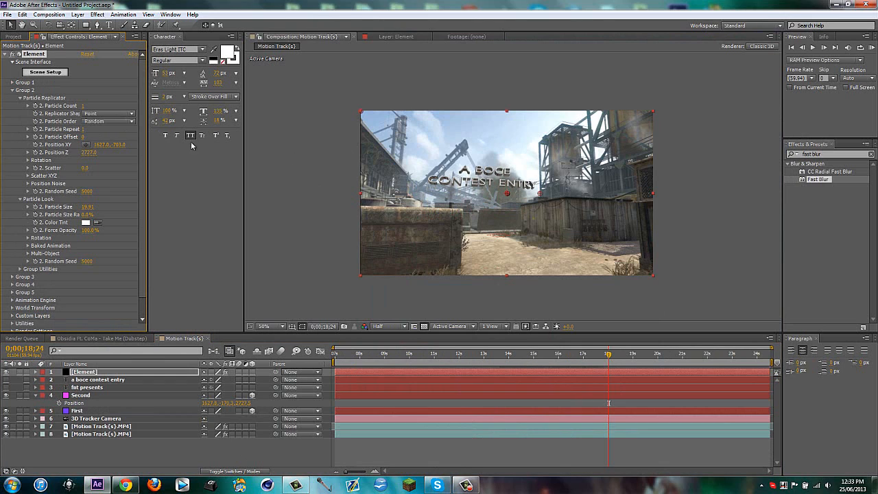
# Enlarge the A BOCE CONTEST ENTRY title to a group 2 Particle Size of 34.67 and raise it further in the sky
pyautogui.moveTo(88, 206); pyautogui.dragTo(3, 140)
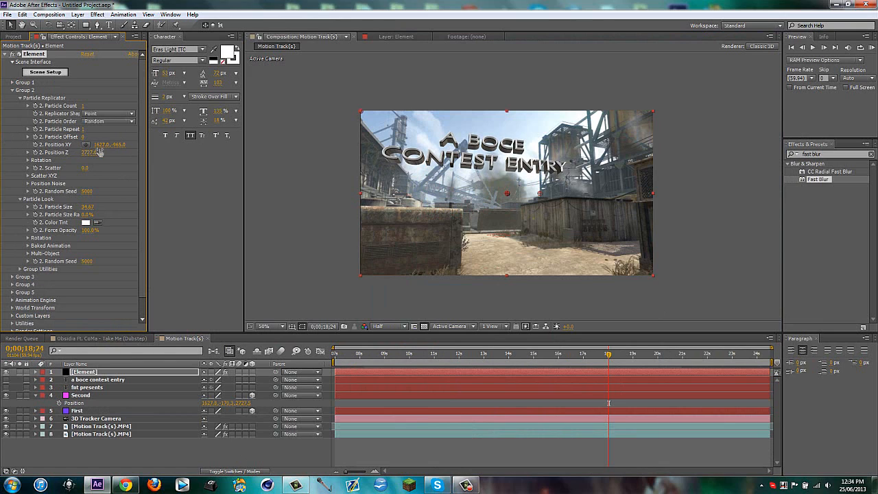
pyautogui.moveTo(119, 145); pyautogui.dragTo(83, 145)
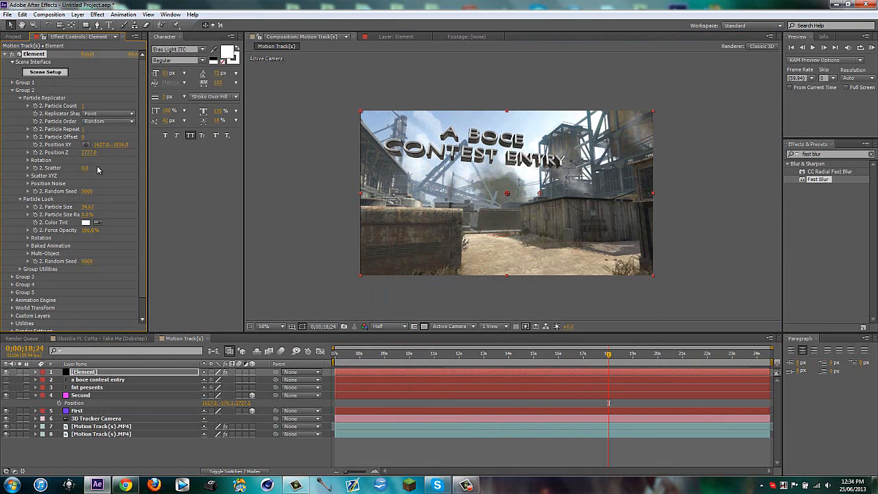
pyautogui.click(587, 362)
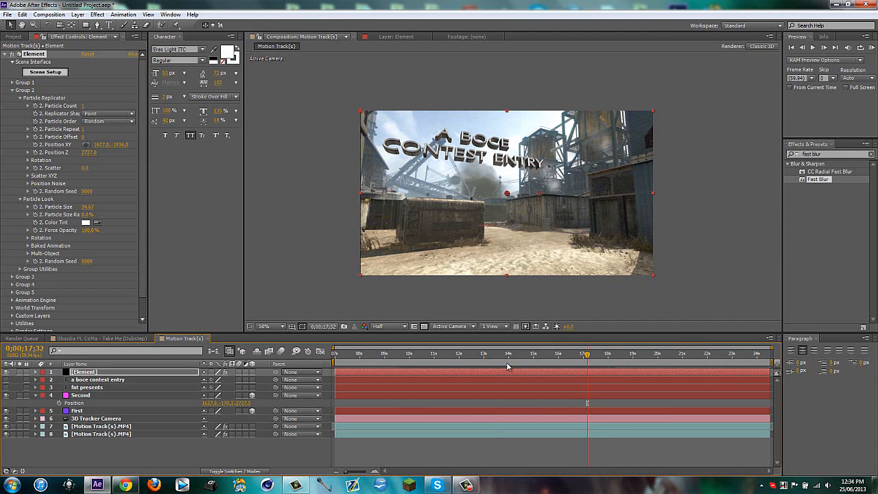
pyautogui.moveTo(588, 358); pyautogui.dragTo(670, 354)
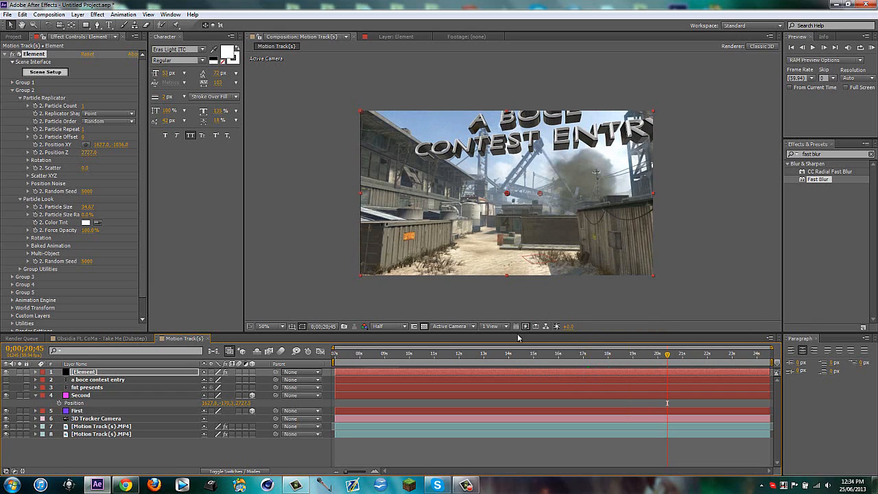
# Tilt the A BOCE CONTEST ENTRY title by setting group 2's replicator X Rotation to 14°
pyautogui.click(28, 238)
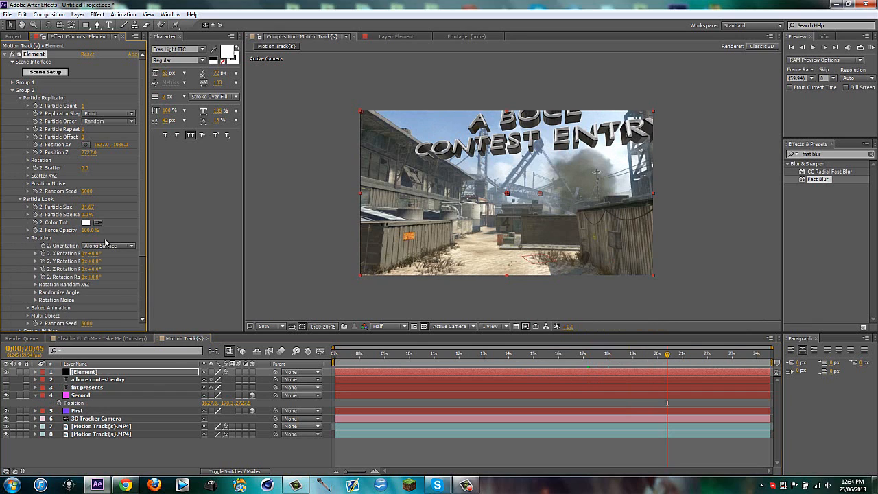
pyautogui.click(28, 238)
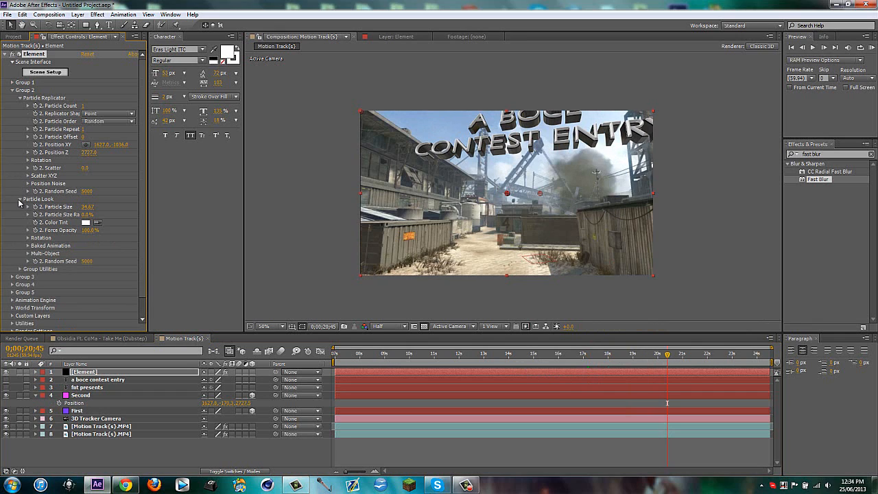
pyautogui.click(21, 199)
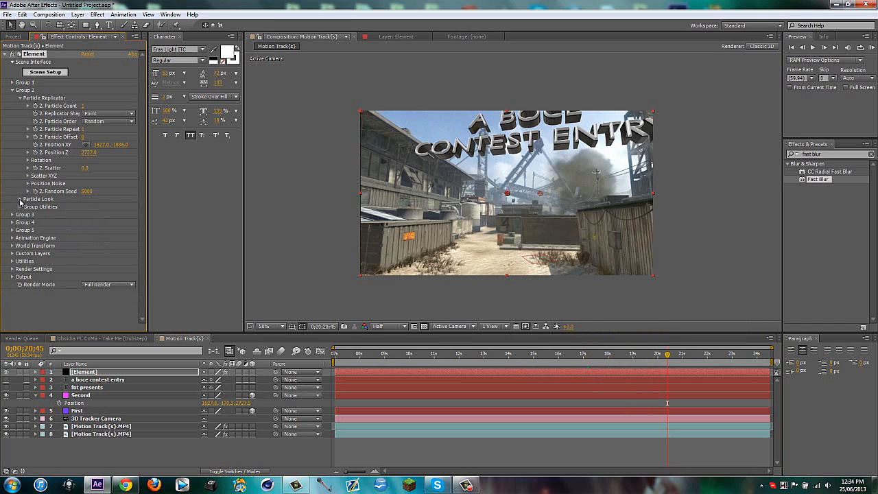
pyautogui.click(28, 160)
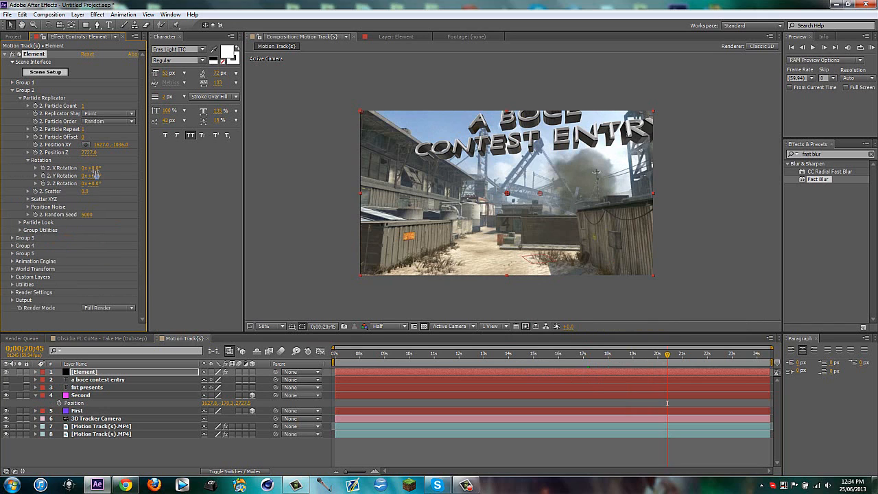
pyautogui.moveTo(95, 168); pyautogui.dragTo(98, 175)
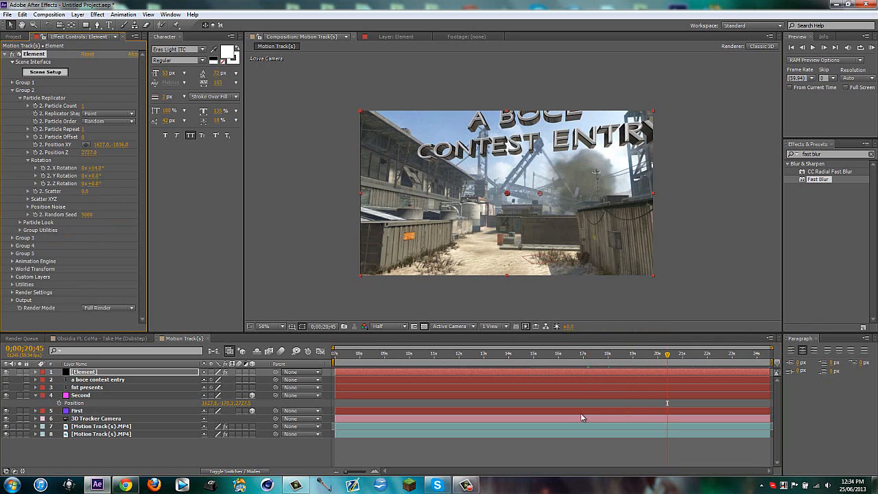
# Scrub to where the wall begins to cover the A BOCE CONTEST ENTRY title and place composition marker 1 at 0;00;17;05
pyautogui.moveTo(669, 357); pyautogui.dragTo(782, 357)
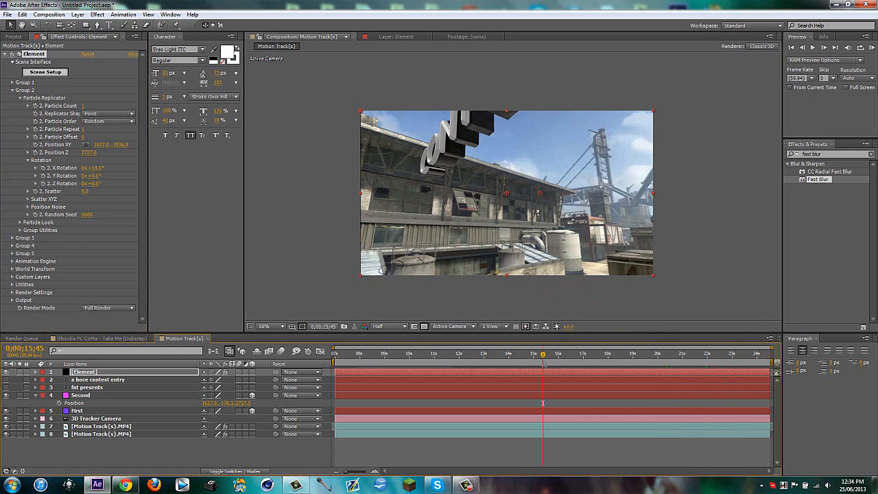
pyautogui.moveTo(543, 355); pyautogui.dragTo(577, 359)
pyautogui.click(396, 358)
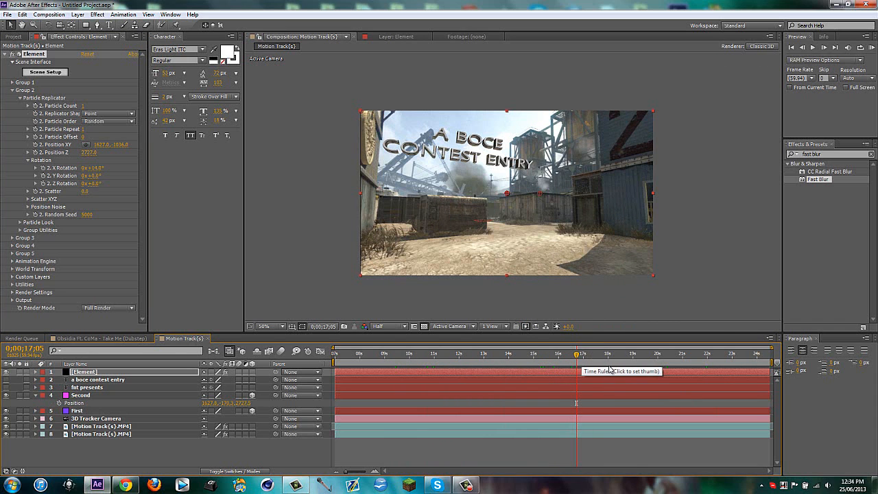
pyautogui.hotkey('shift', '1')
# Create a black comp-sized solid named Matte and trim its end to marker 1
pyautogui.hotkey('ctrl', 'y')
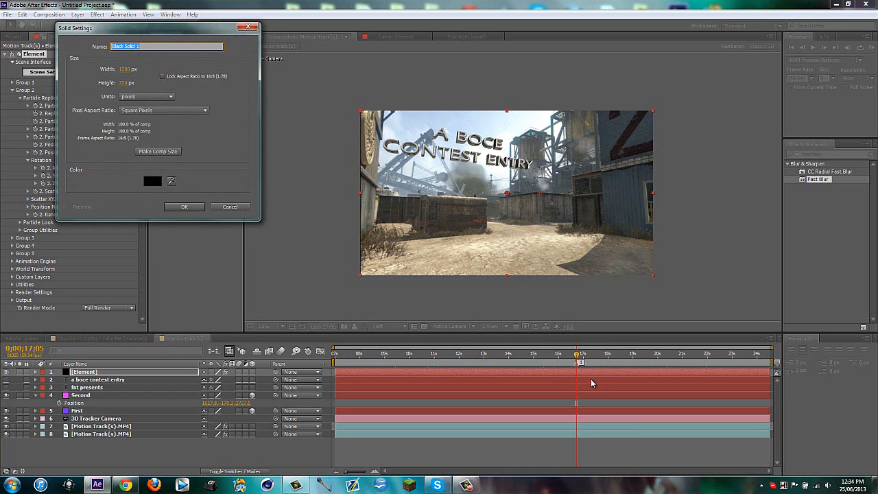
pyautogui.write('Matte')
pyautogui.press('Return')
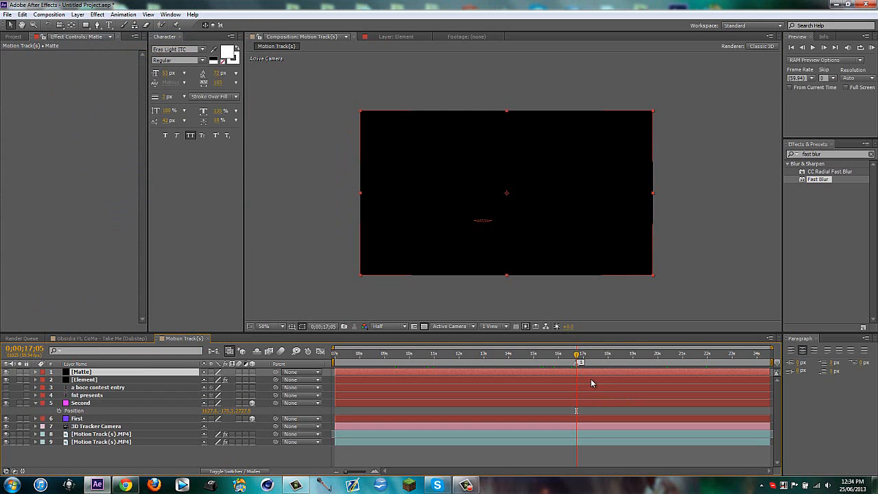
pyautogui.hotkey('alt', ']')
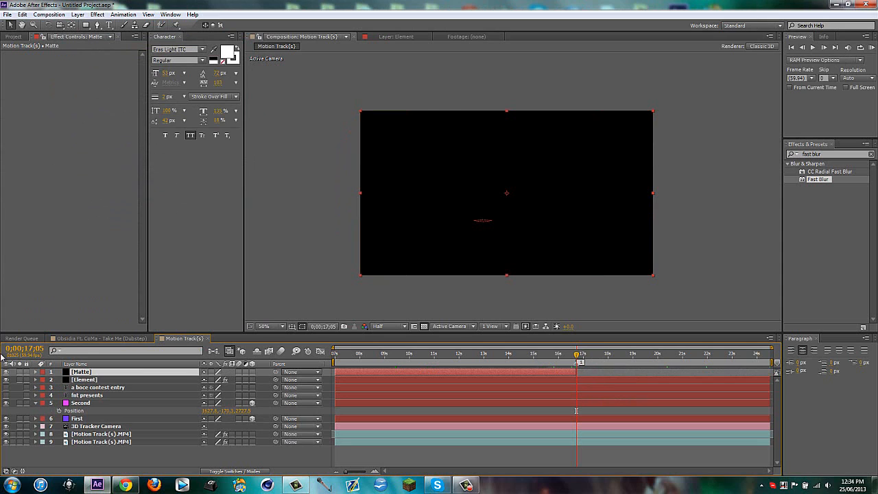
# Hide the Matte layer and place composition marker 2 at 0;00;09;50
pyautogui.moveTo(577, 355); pyautogui.dragTo(396, 355)
pyautogui.click(387, 355)
pyautogui.hotkey('shift', '2')
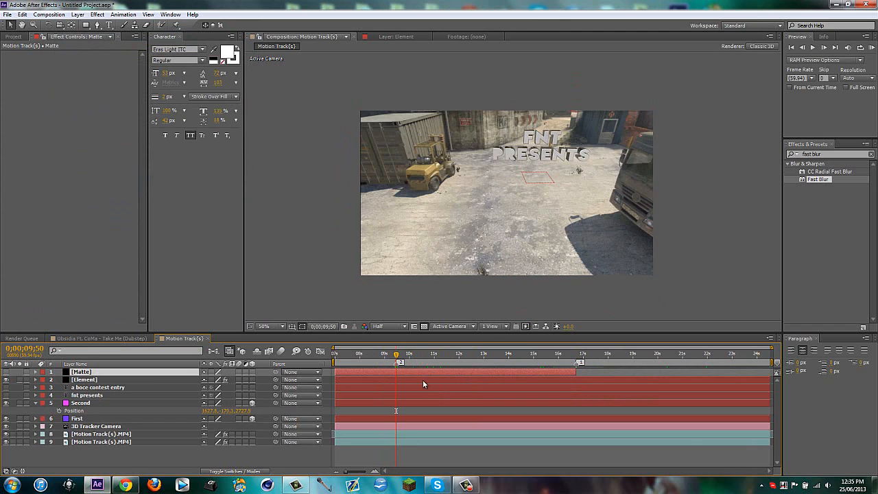
# At marker 1, mask the wall along the footage's left edge on the Matte layer and start keyframing its Mask Path
pyautogui.press('1')
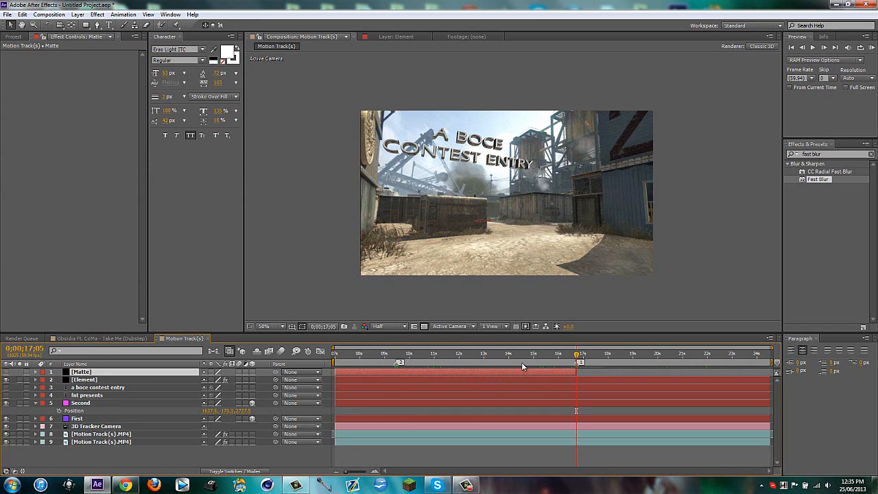
pyautogui.hotkey('alt', ']')
pyautogui.press('g')
pyautogui.click(357, 263)
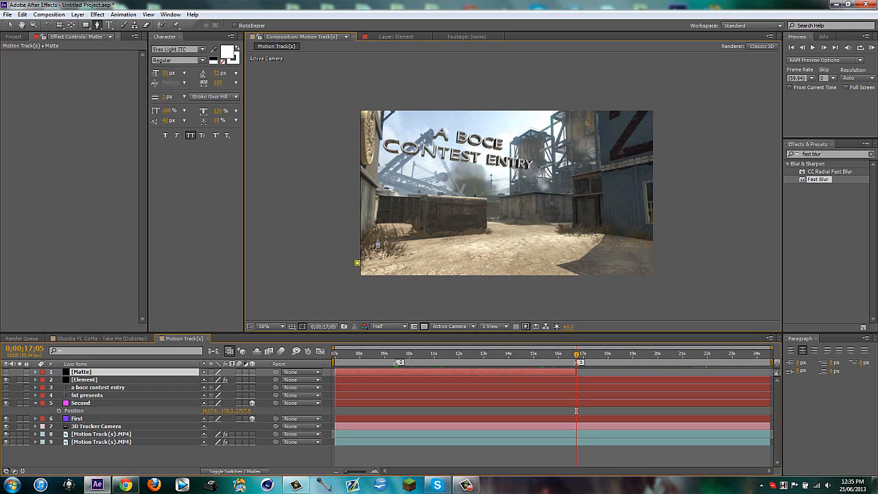
pyautogui.click(374, 232)
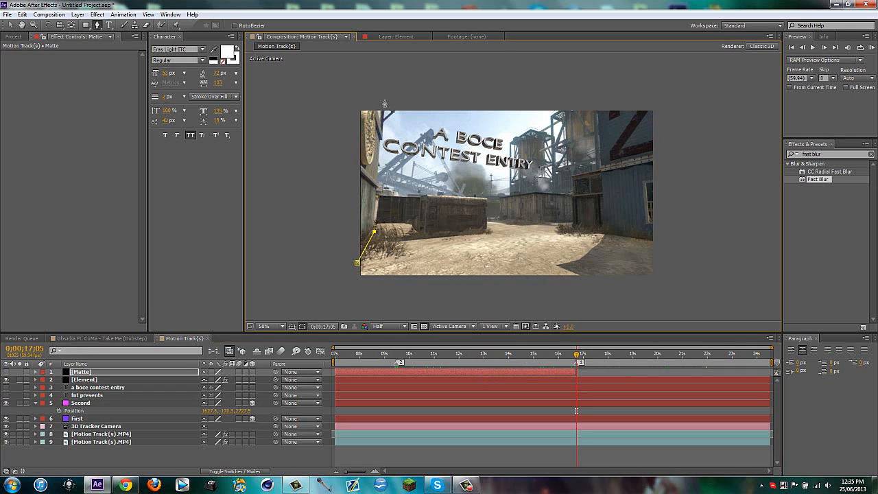
pyautogui.click(380, 138)
pyautogui.click(381, 103)
pyautogui.click(352, 109)
pyautogui.click(350, 191)
pyautogui.click(339, 259)
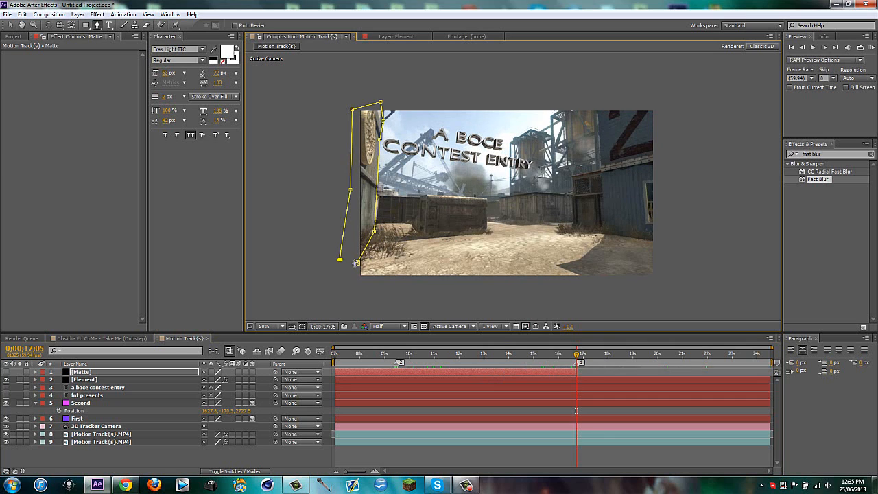
pyautogui.click(356, 262)
pyautogui.press('m')
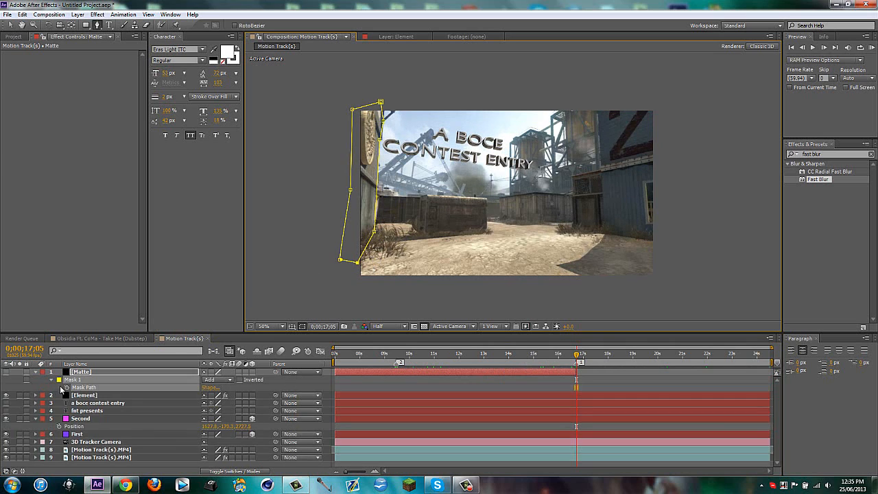
pyautogui.click(67, 387)
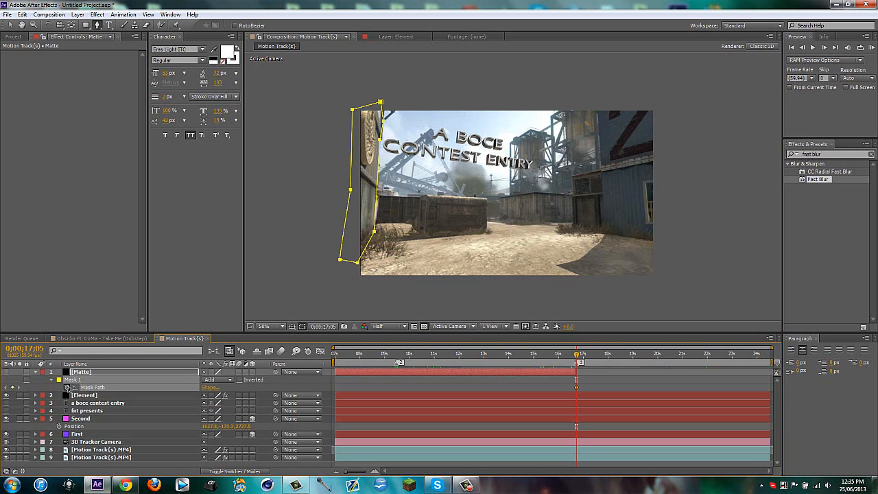
# At 0;00;16;45, reshape the Matte layer's mask to follow the wall's edge beside the title
pyautogui.hotkey('shift', 'pageup')
pyautogui.hotkey('shift', 'pageup')
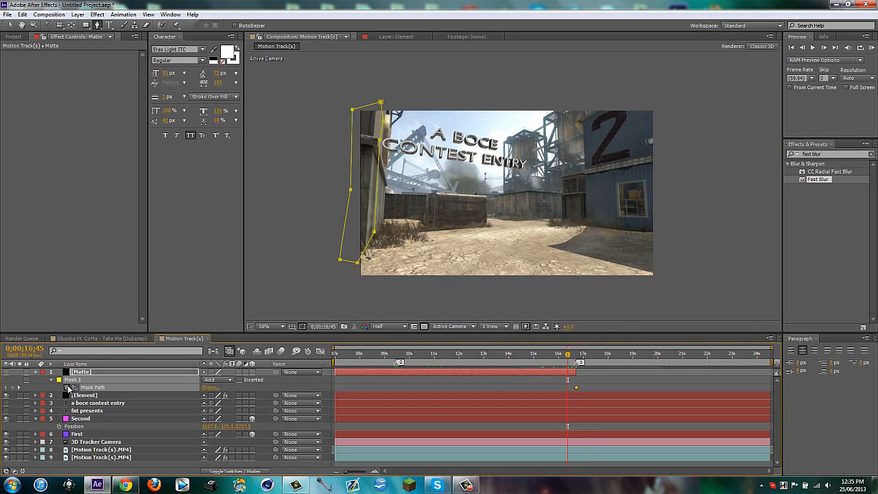
pyautogui.press('v')
pyautogui.click(403, 299)
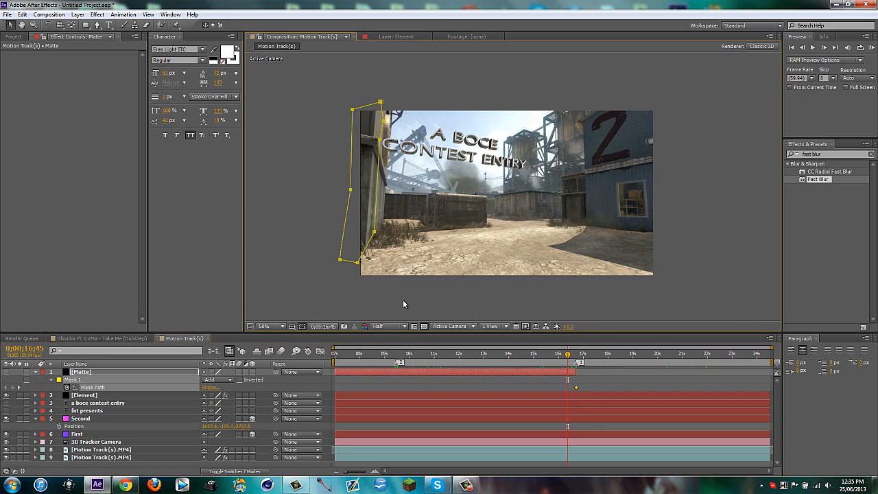
pyautogui.scroll(1, 440, 223)
pyautogui.press('space')
pyautogui.moveTo(441, 224); pyautogui.dragTo(563, 192)
pyautogui.moveTo(413, 228); pyautogui.dragTo(431, 211)
pyautogui.press('space')
pyautogui.moveTo(479, 110); pyautogui.dragTo(426, 205)
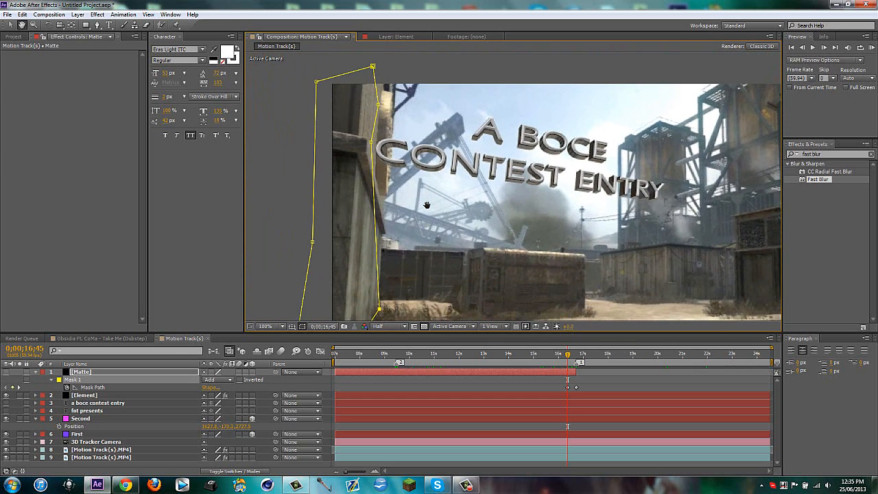
pyautogui.click(466, 486)
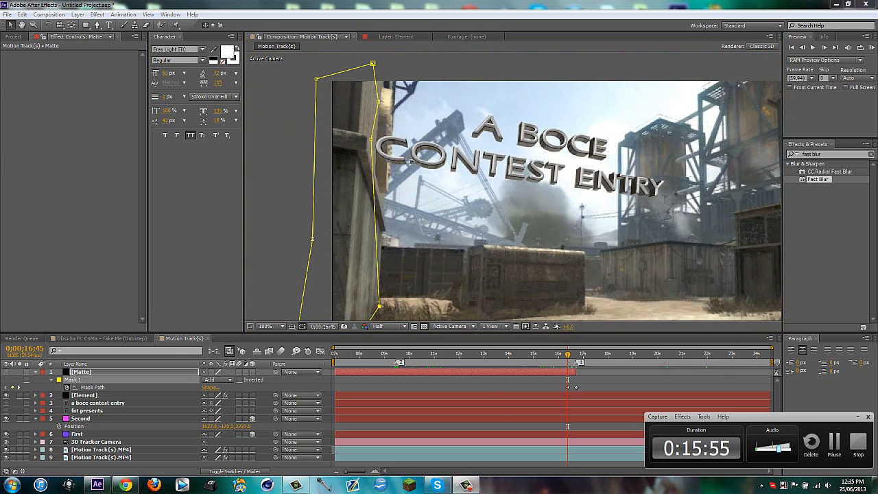
pyautogui.click(834, 442)
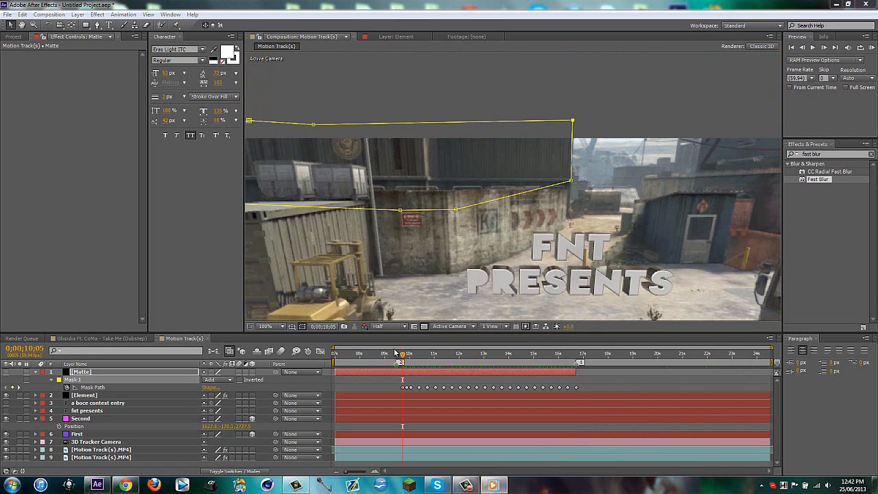
# Set the Element layer's track matte to Alpha Inverted, using the Matte layer
pyautogui.click(97, 396)
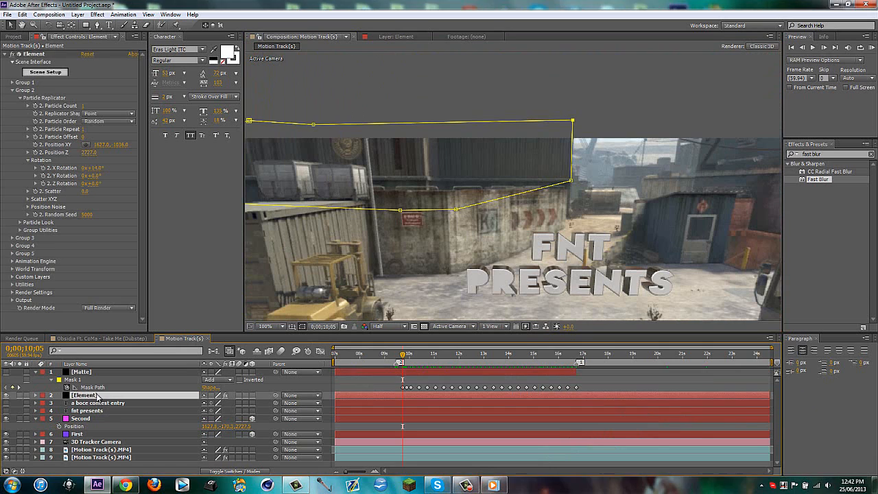
pyautogui.press('F4')
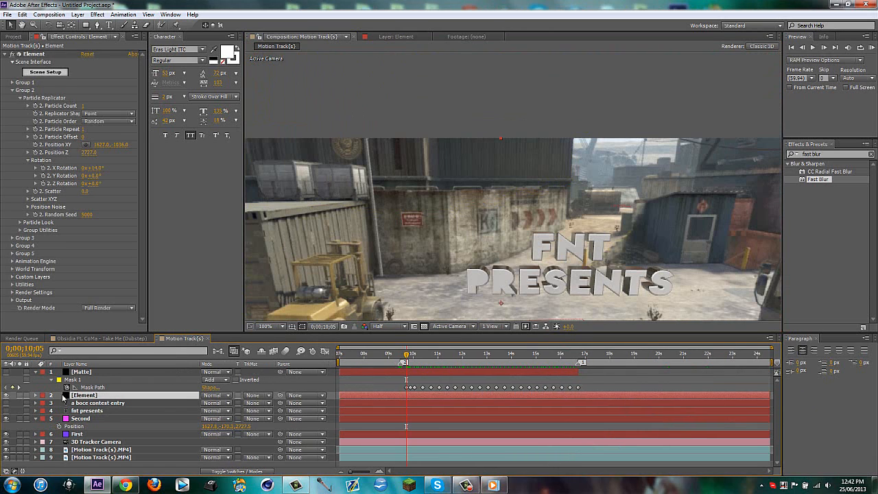
pyautogui.click(91, 372)
pyautogui.moveTo(411, 357)
pyautogui.mouseDown()
pyautogui.moveTo(508, 362)
pyautogui.moveTo(406, 357)
pyautogui.mouseUp()
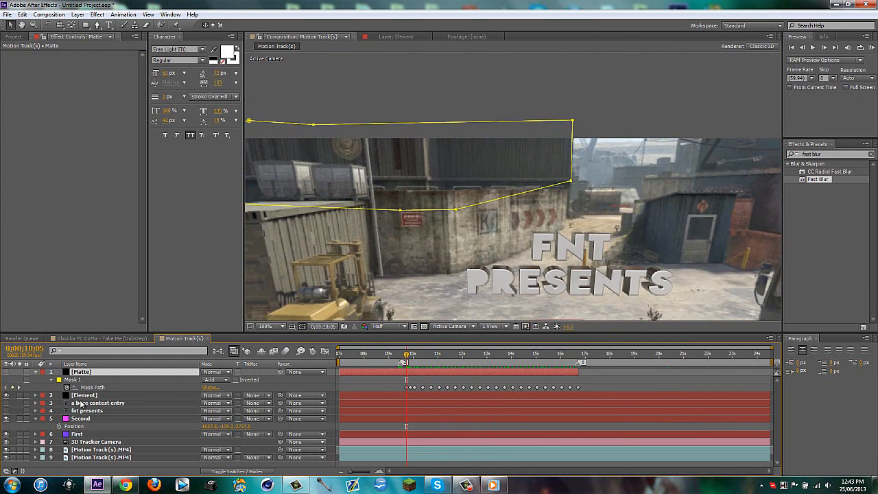
pyautogui.click(259, 397)
pyautogui.click(289, 425)
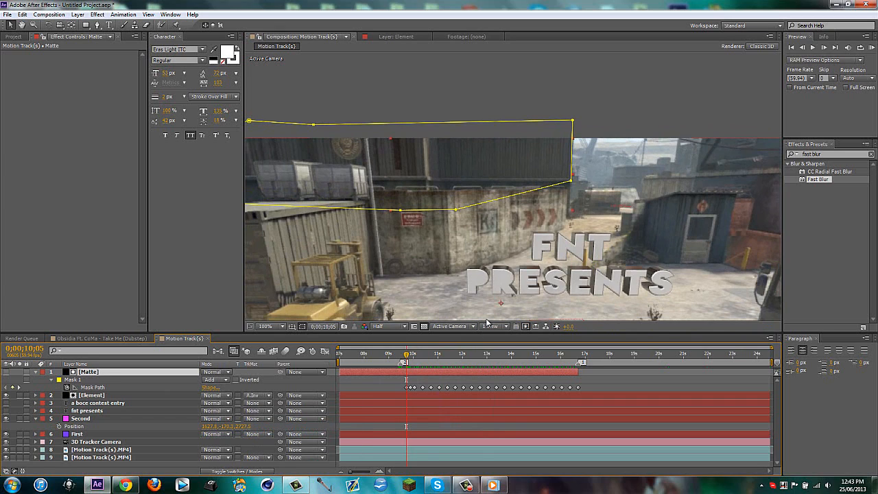
# Check across the footage how the animated matte hides the A BOCE CONTEST ENTRY title behind the buildings
pyautogui.click(361, 382)
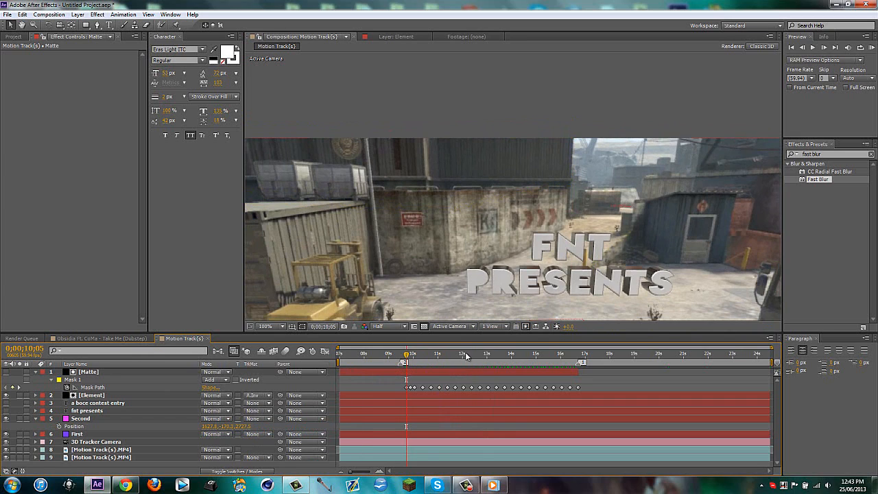
pyautogui.click(447, 372)
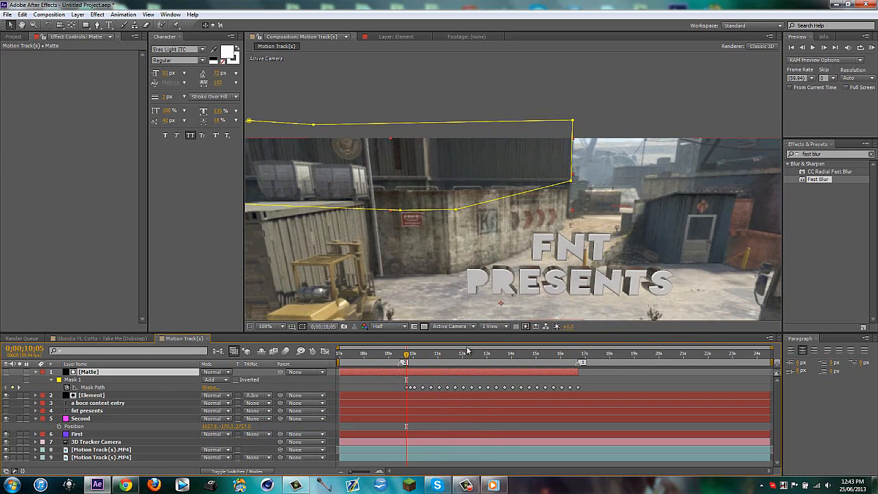
pyautogui.moveTo(407, 359); pyautogui.dragTo(432, 359)
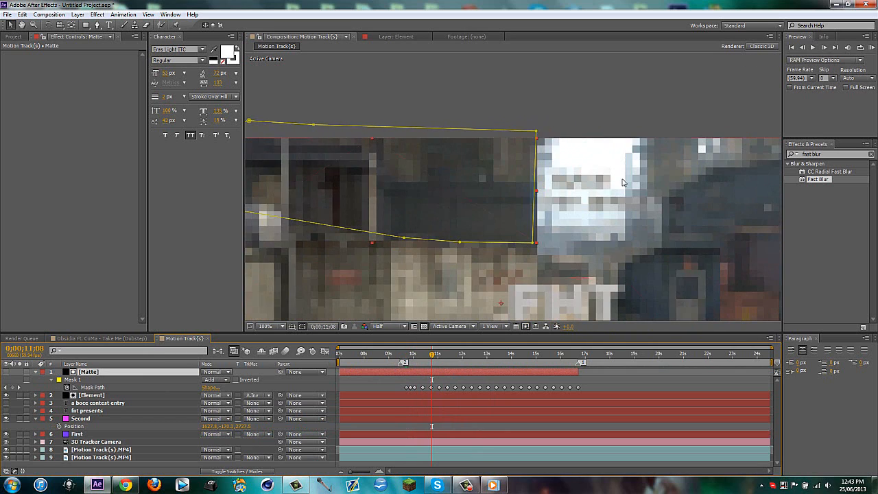
pyautogui.scroll(-2, 582, 231)
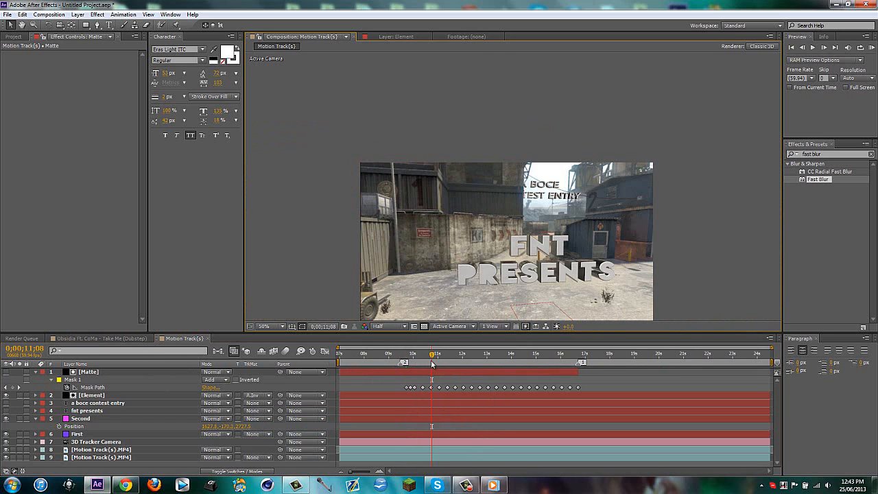
pyautogui.moveTo(454, 355); pyautogui.dragTo(501, 364)
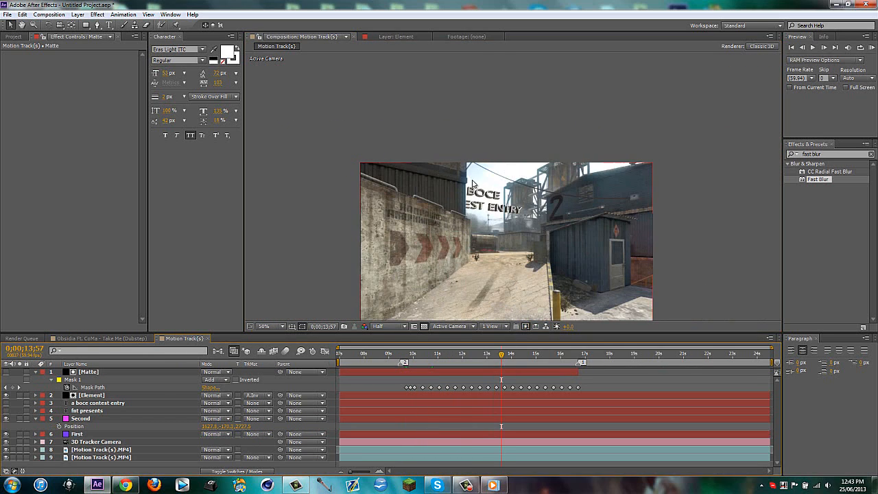
# Adjust the mask feather of Mask 1 on the Matte layer
pyautogui.click(127, 371)
pyautogui.press('f')
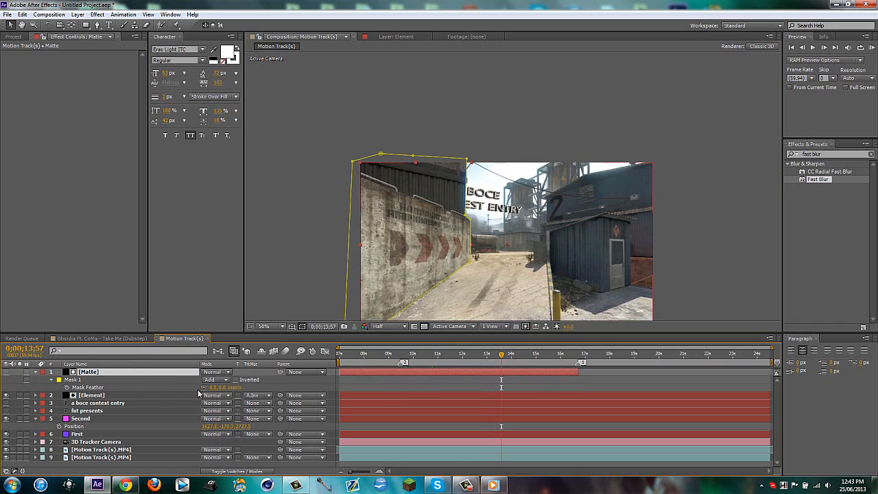
pyautogui.click(215, 387)
pyautogui.press('Return')
pyautogui.press('f')
pyautogui.click(616, 329)
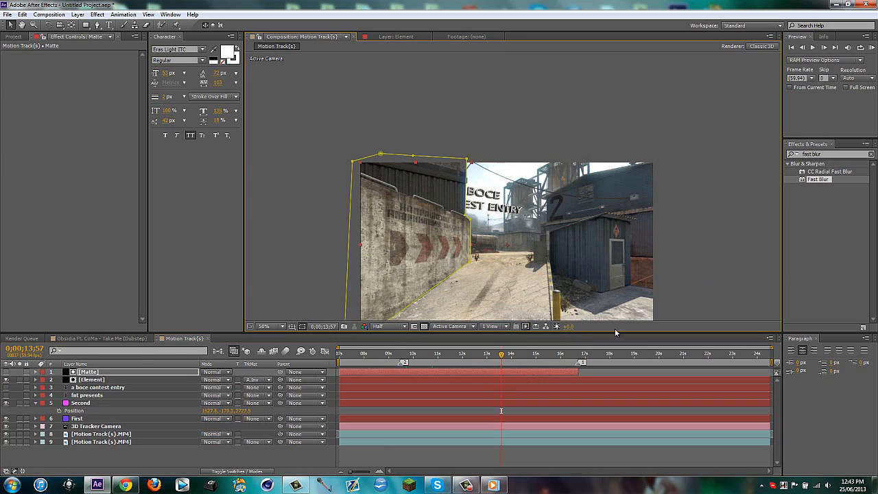
pyautogui.click(697, 257)
# At 0;00;18;19, create a new solid layer named Flare above the other layers
pyautogui.moveTo(504, 363); pyautogui.dragTo(615, 354)
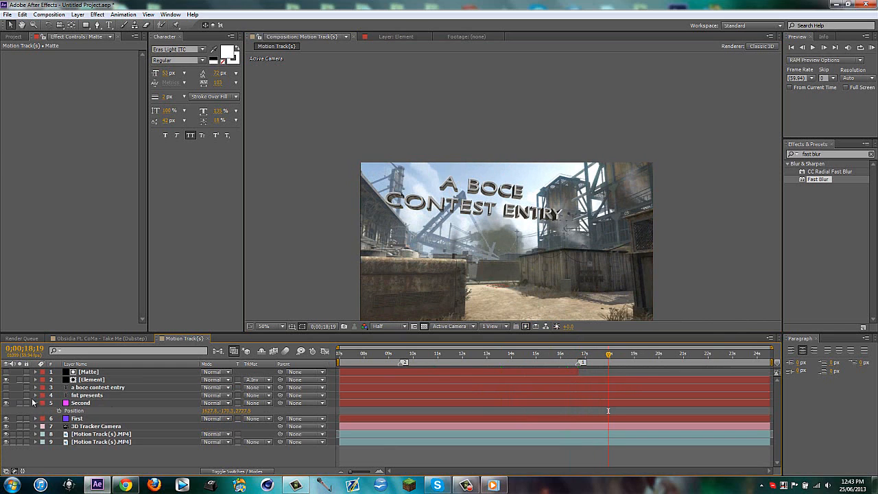
pyautogui.click(36, 403)
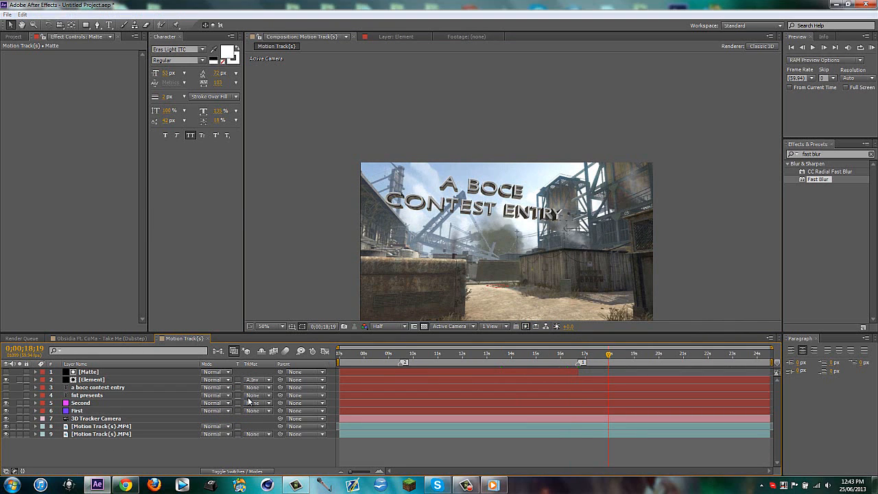
pyautogui.hotkey('ctrl', 'y')
pyautogui.write('Filare')
pyautogui.press('Return')
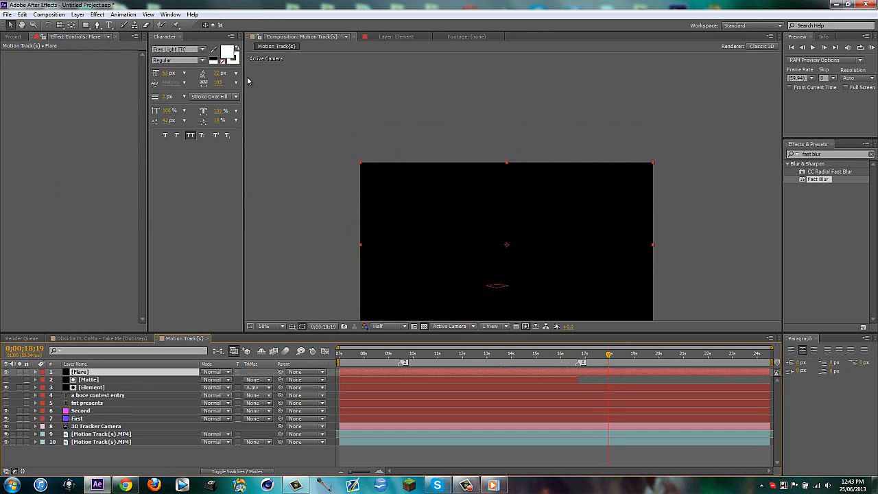
# Apply the Video Copilot Optical Flares effect to the Flare layer
pyautogui.click(97, 15)
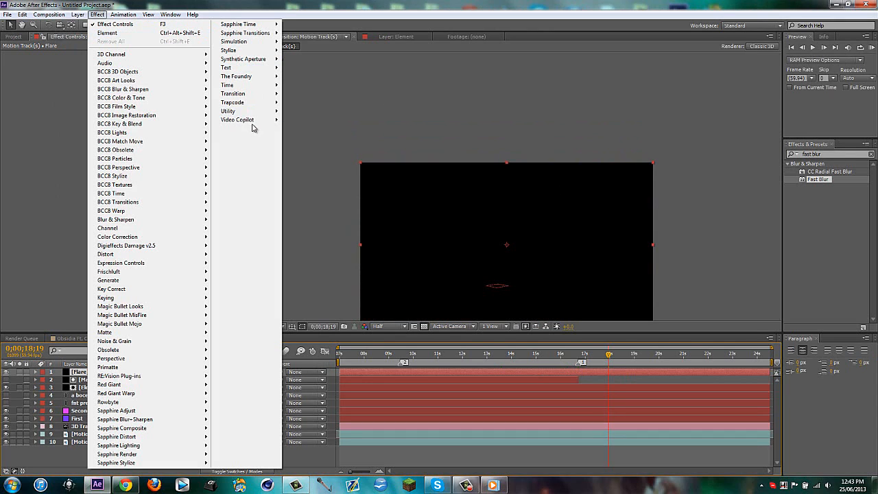
pyautogui.moveTo(247, 121)
pyautogui.click(302, 127)
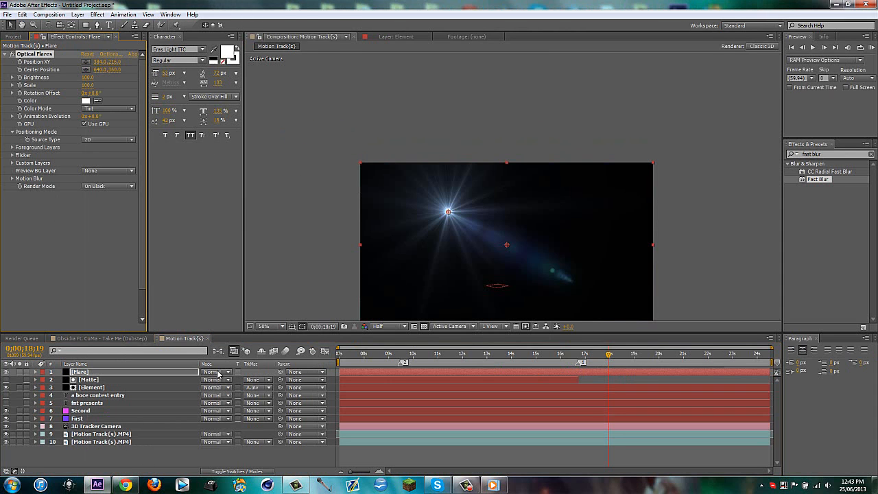
# Open the Optical Flares options and look through the Natural Flares and Pro Presets folders for a suitable flare
pyautogui.click(107, 54)
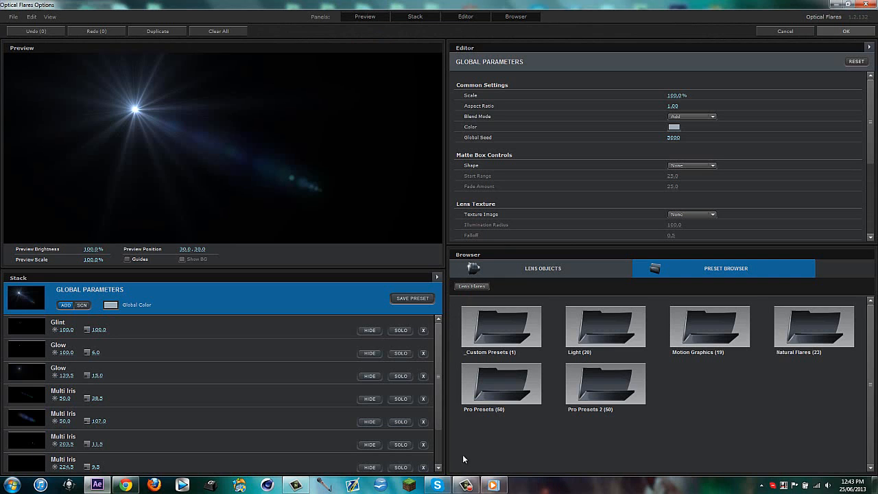
pyautogui.doubleClick(825, 331)
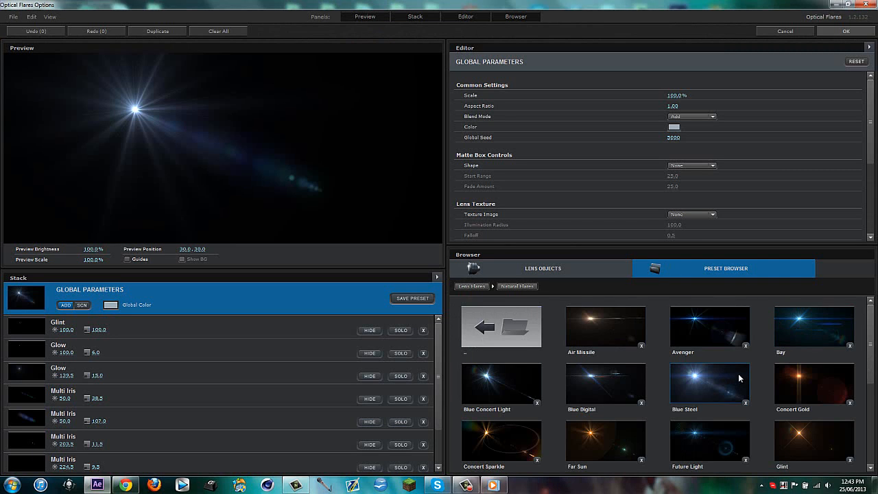
pyautogui.scroll(-3, 874, 433)
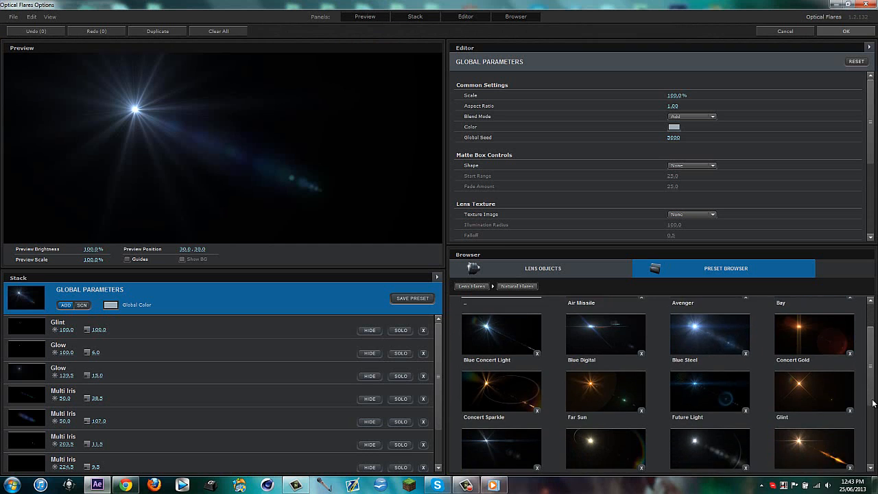
pyautogui.moveTo(872, 433); pyautogui.dragTo(870, 377)
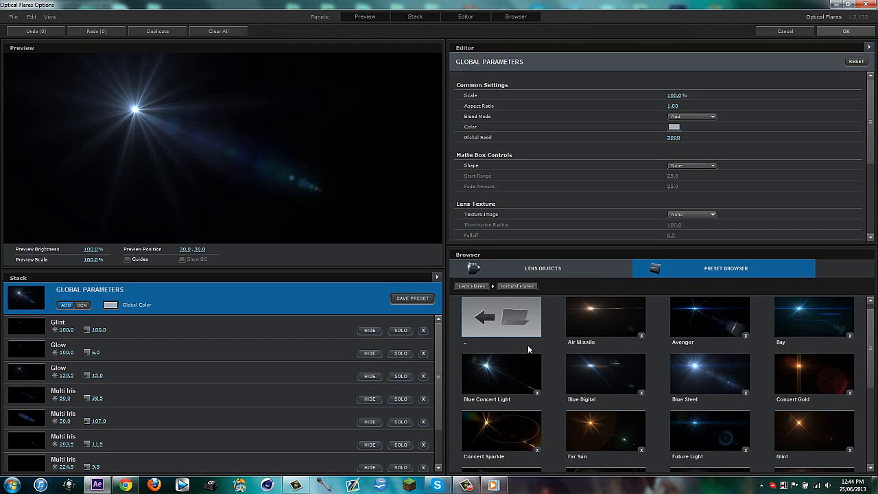
pyautogui.click(520, 338)
pyautogui.click(593, 385)
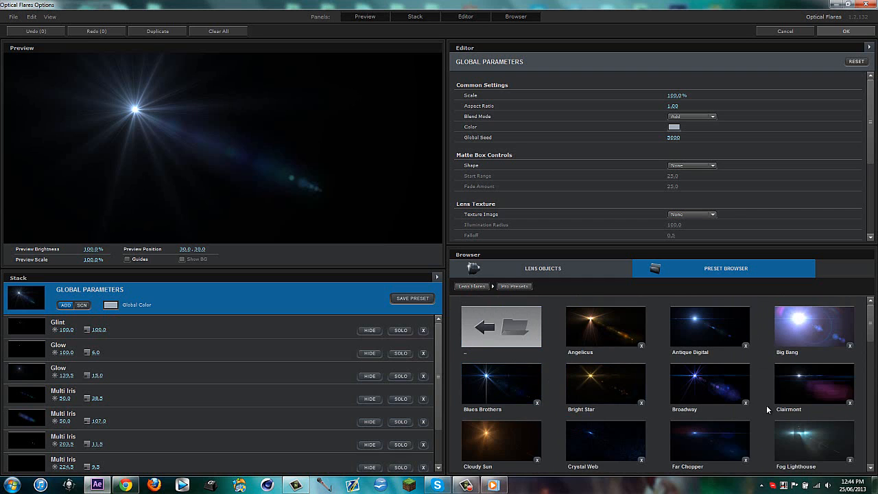
pyautogui.scroll(-1, 766, 405)
pyautogui.scroll(-10, 812, 385)
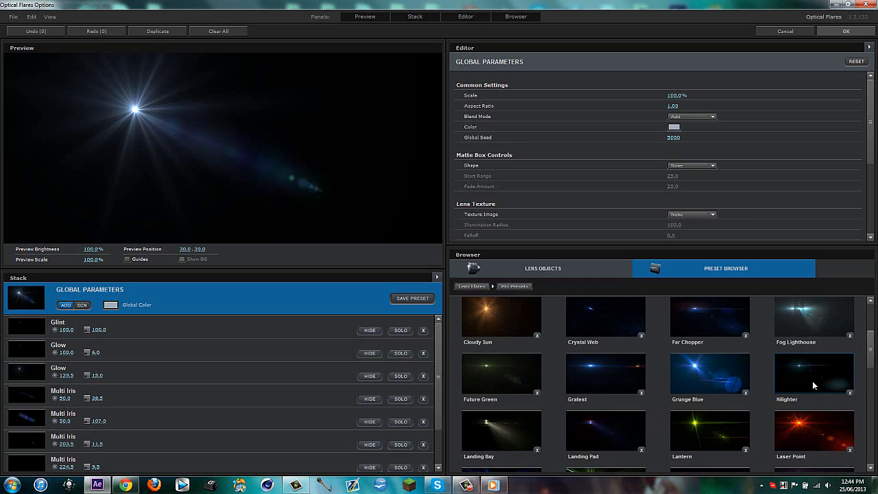
pyautogui.scroll(-9, 812, 385)
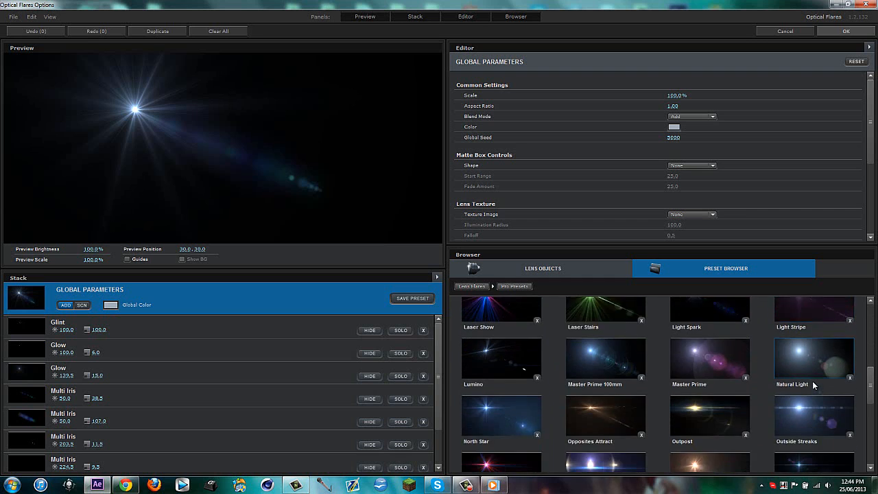
pyautogui.scroll(-7, 598, 423)
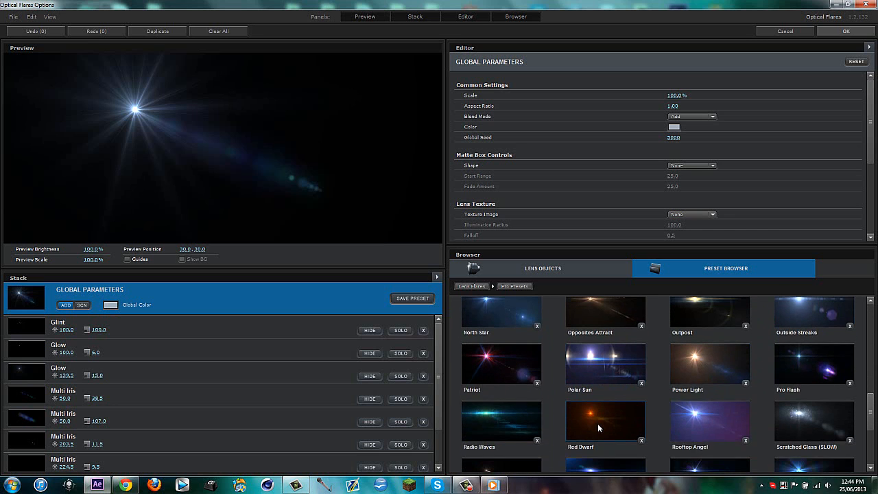
pyautogui.scroll(-3, 595, 423)
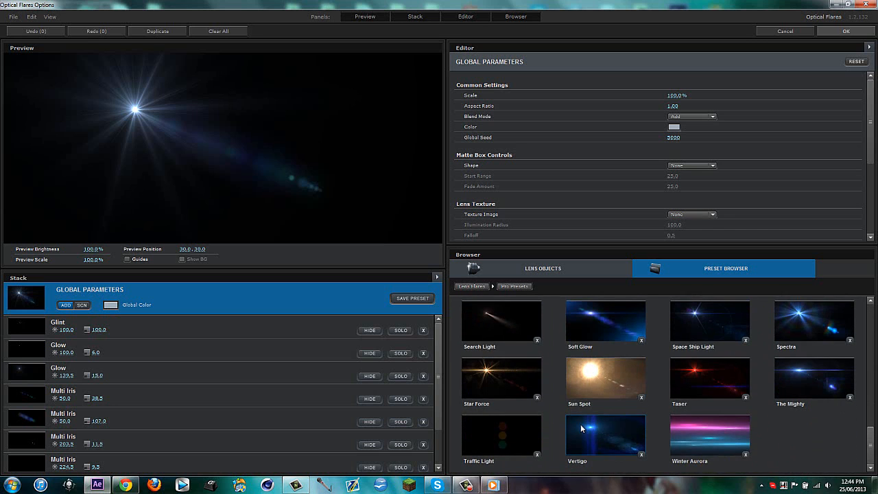
pyautogui.scroll(15, 580, 424)
pyautogui.scroll(14, 501, 324)
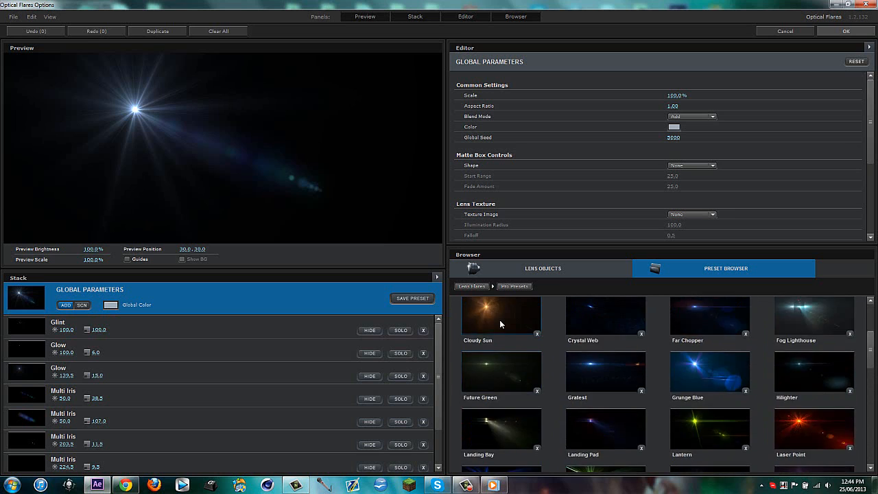
# Look through the Pro Presets 2 folder for a flare that suits the footage
pyautogui.doubleClick(500, 326)
pyautogui.doubleClick(489, 322)
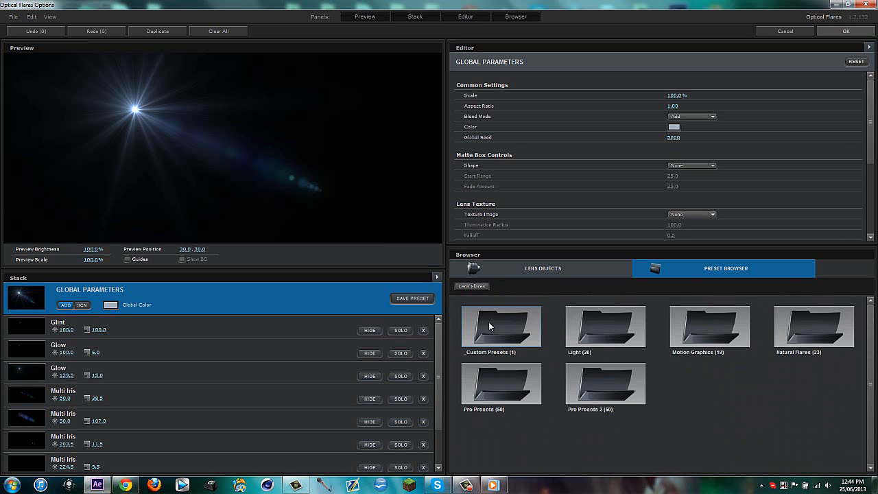
pyautogui.doubleClick(616, 389)
pyautogui.scroll(-1, 615, 389)
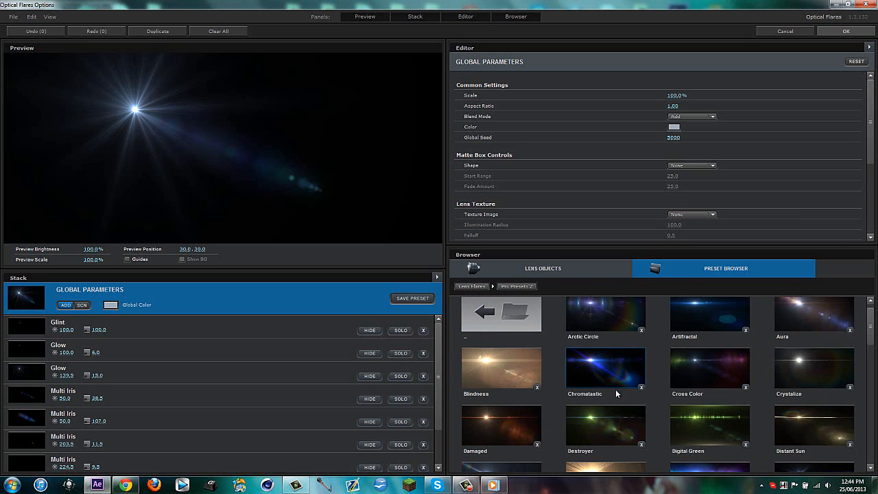
pyautogui.scroll(-5, 616, 390)
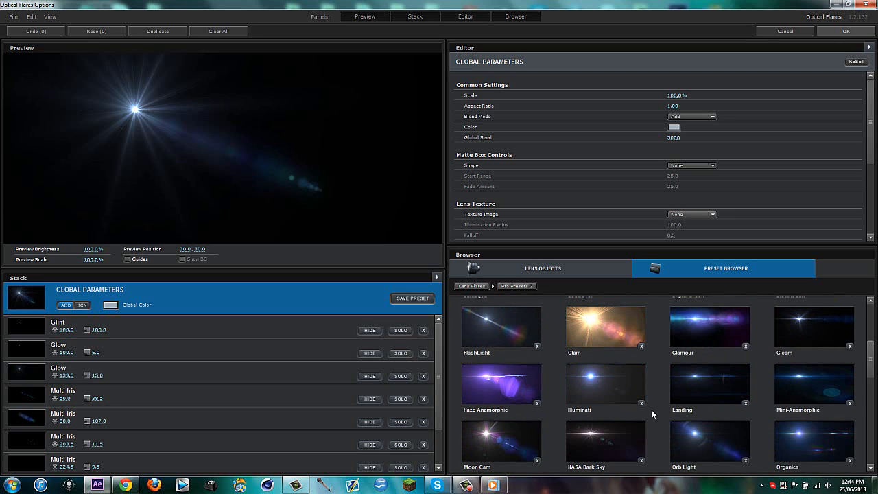
pyautogui.scroll(-2, 656, 400)
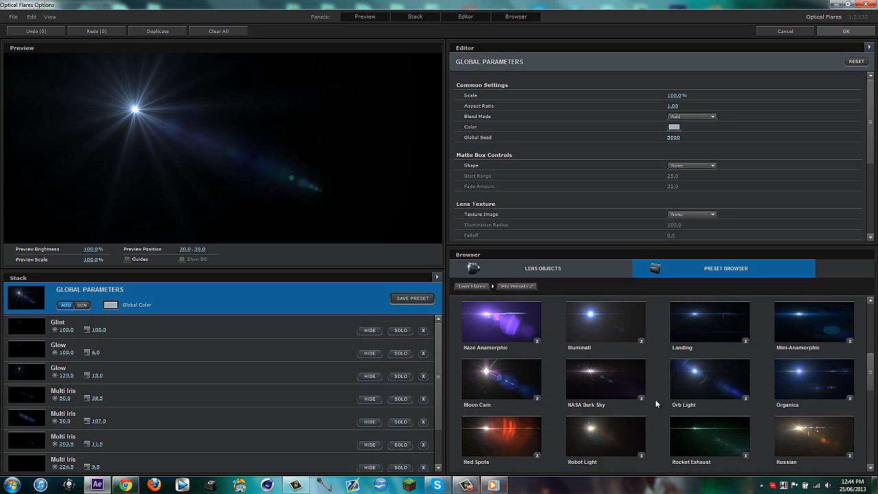
pyautogui.scroll(-4, 655, 399)
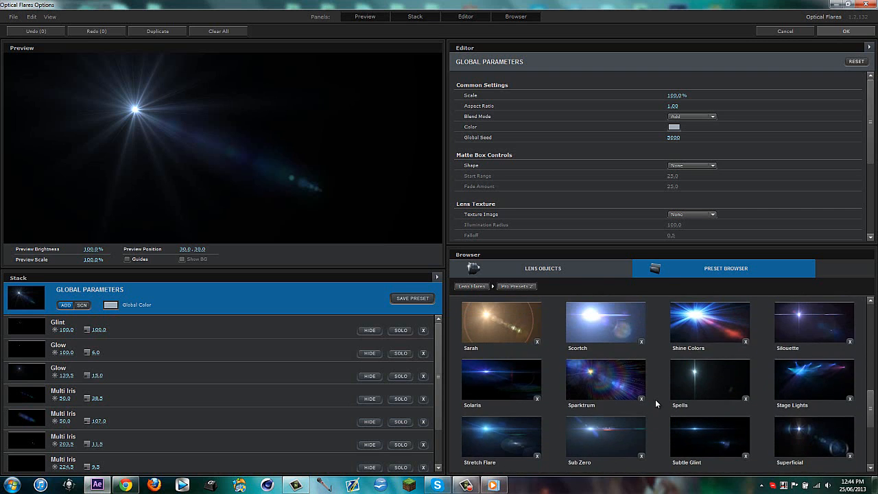
pyautogui.scroll(-1, 655, 404)
pyautogui.scroll(-2, 656, 400)
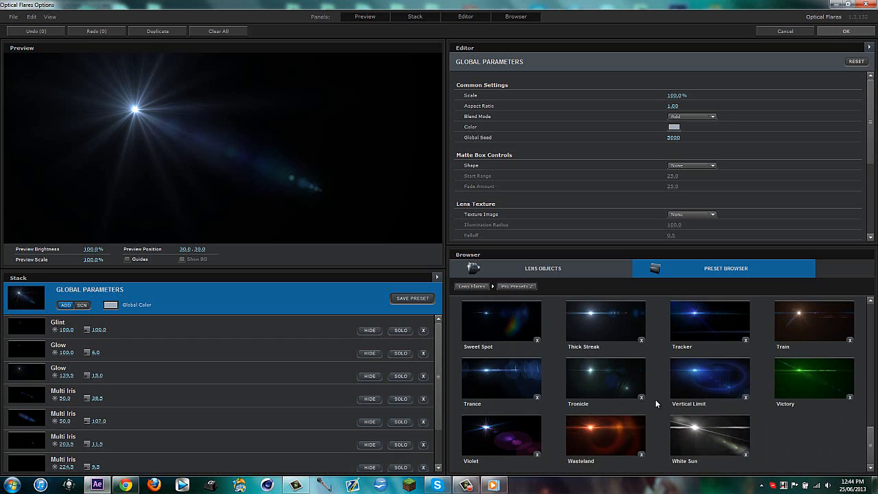
pyautogui.scroll(7, 656, 405)
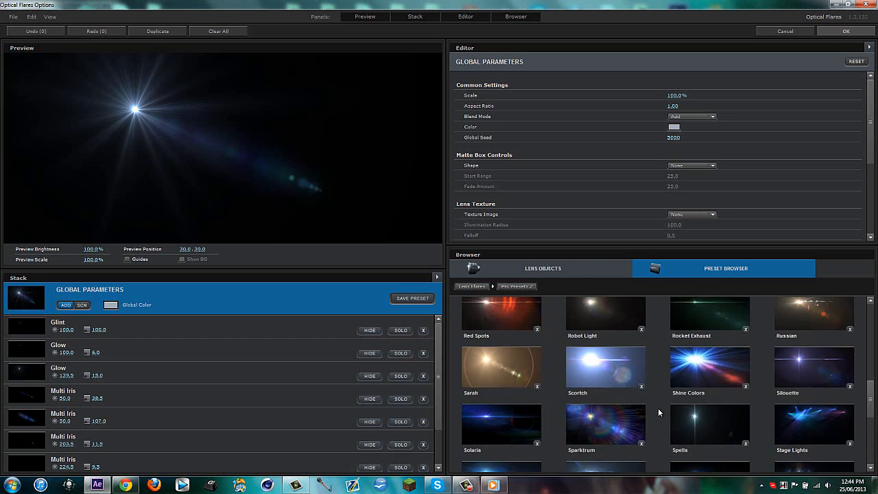
pyautogui.scroll(6, 658, 397)
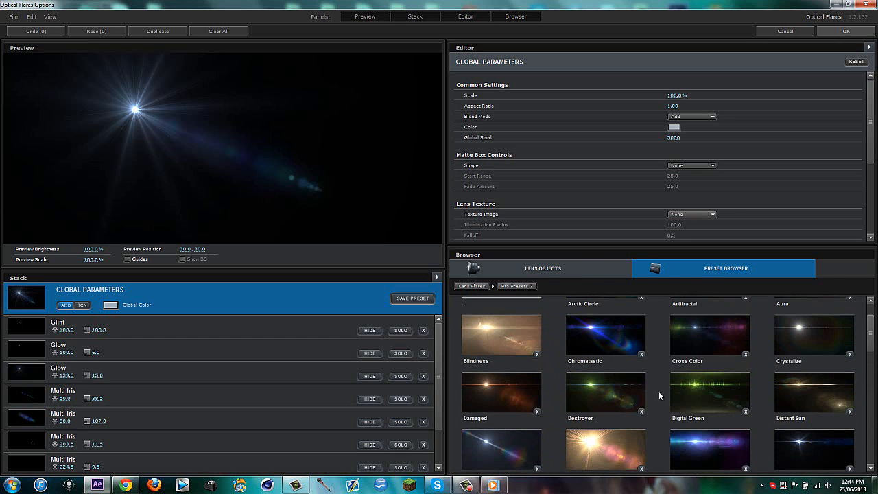
# Load the Evening Sun preset from the Light folder, preview it at another position and accept it for the Flare layer
pyautogui.click(531, 328)
pyautogui.click(614, 329)
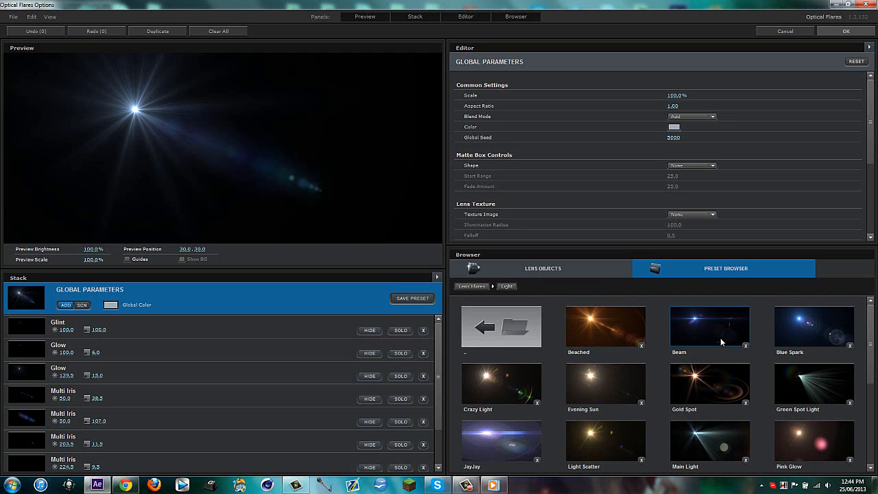
pyautogui.click(599, 385)
pyautogui.moveTo(160, 108); pyautogui.dragTo(295, 96)
pyautogui.click(859, 33)
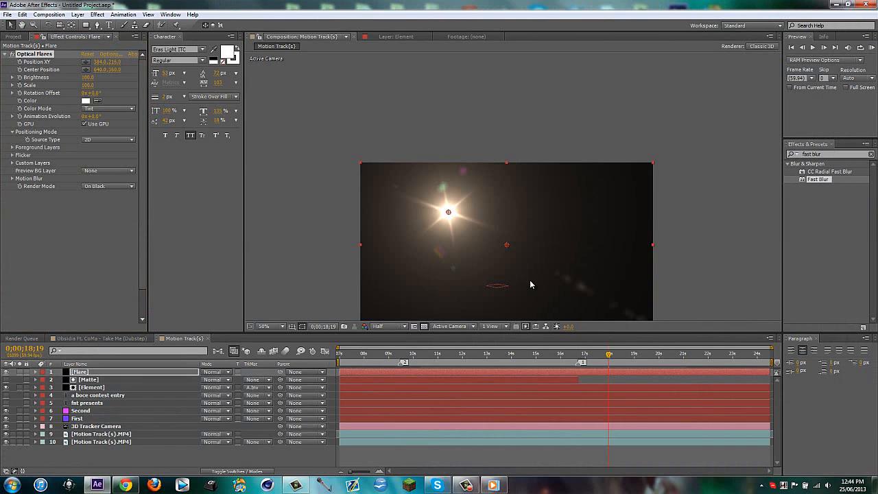
# Set the Flare layer's blending mode to Add and compare the frame with and without the flare
pyautogui.press(',')
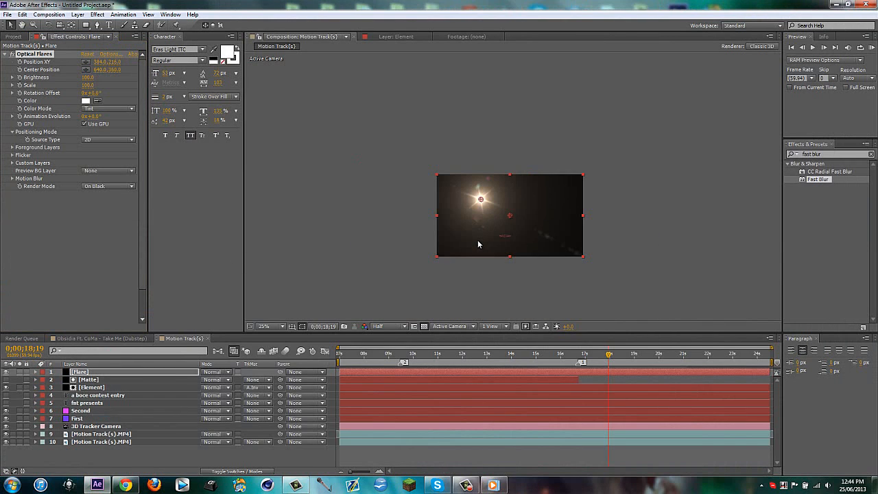
pyautogui.press('.')
pyautogui.moveTo(453, 260); pyautogui.dragTo(441, 228)
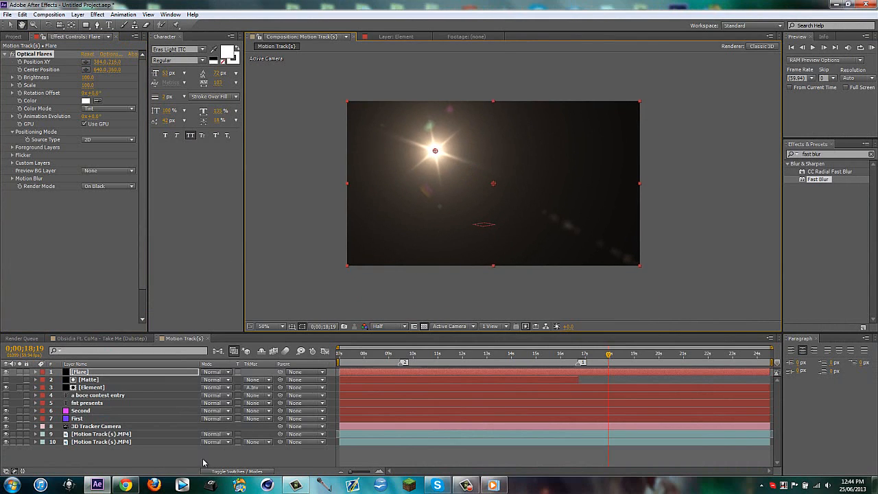
pyautogui.click(213, 371)
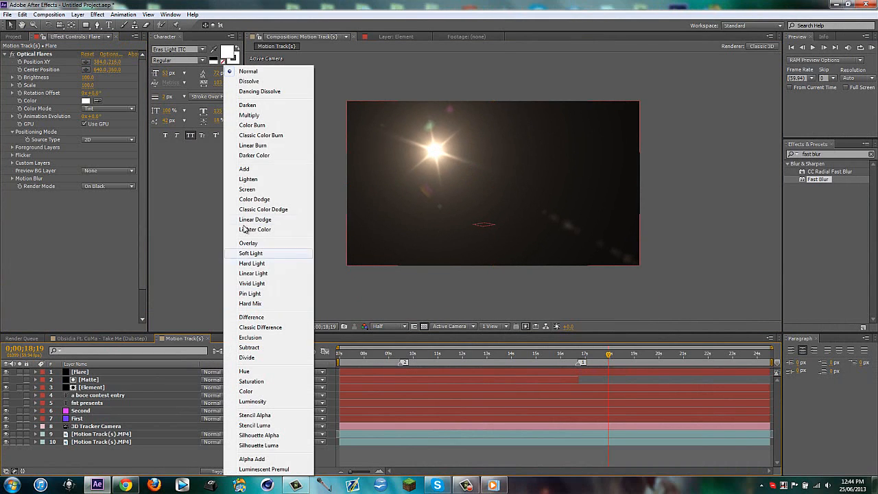
pyautogui.click(245, 169)
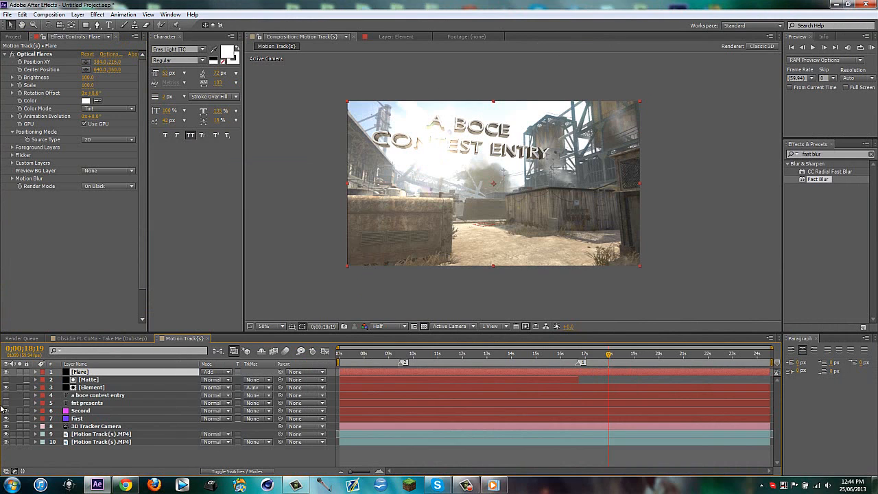
pyautogui.click(6, 372)
pyautogui.click(6, 372)
pyautogui.click(6, 371)
pyautogui.click(6, 372)
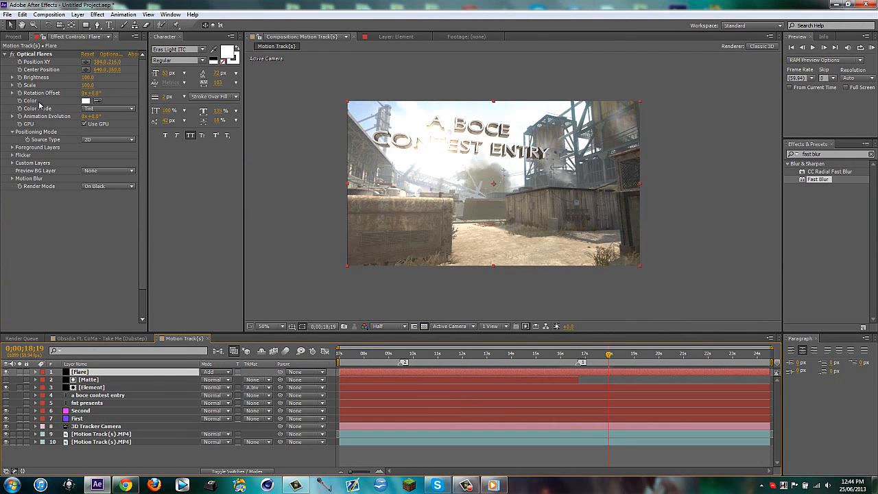
# Set the Optical Flares positioning Source Type to 3D and move the current time to 0;00;19;36
pyautogui.click(96, 140)
pyautogui.click(98, 157)
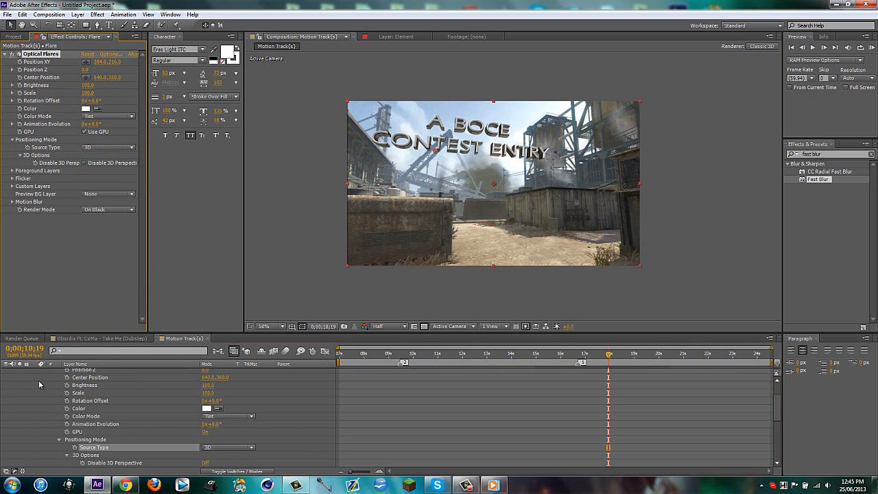
pyautogui.scroll(2, 39, 384)
pyautogui.click(35, 372)
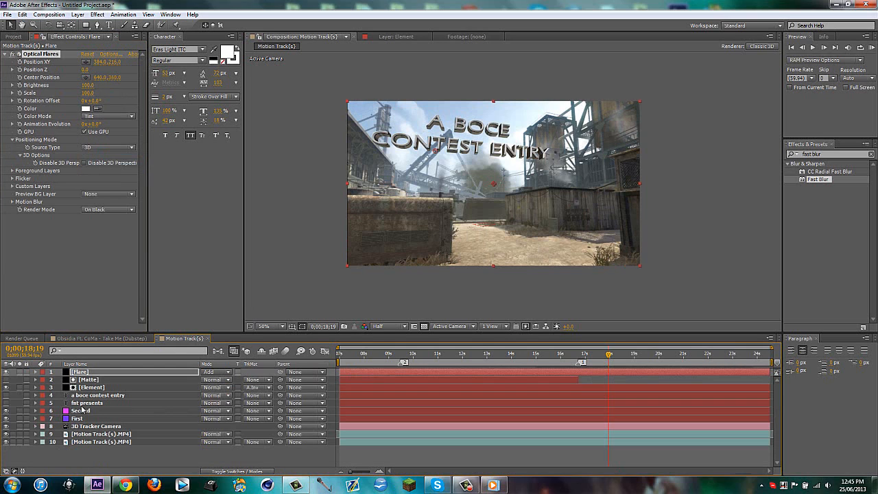
pyautogui.click(99, 455)
pyautogui.moveTo(606, 357); pyautogui.dragTo(649, 358)
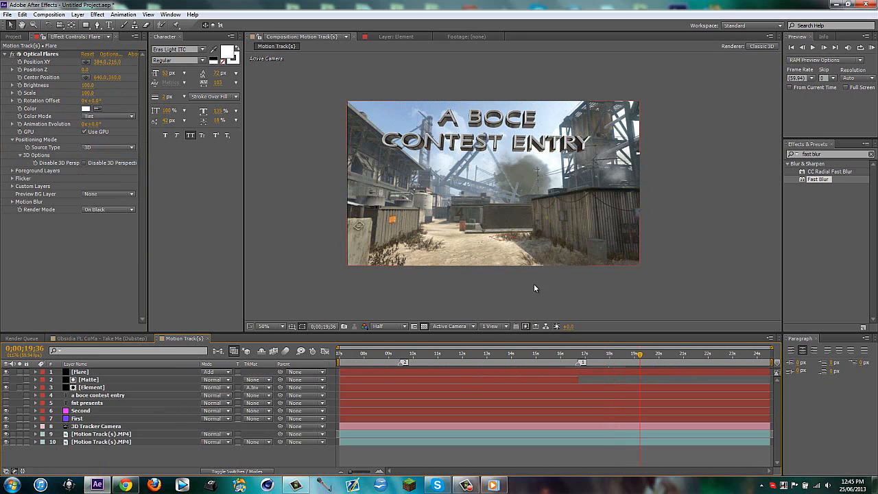
# Set the flare's Position Z to 7000
pyautogui.click(96, 387)
pyautogui.click(85, 70)
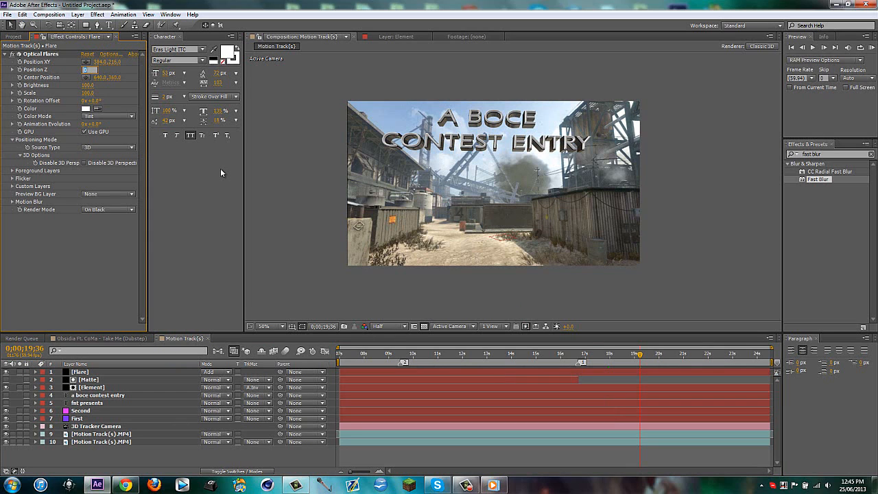
pyautogui.write('7000')
pyautogui.press('Return')
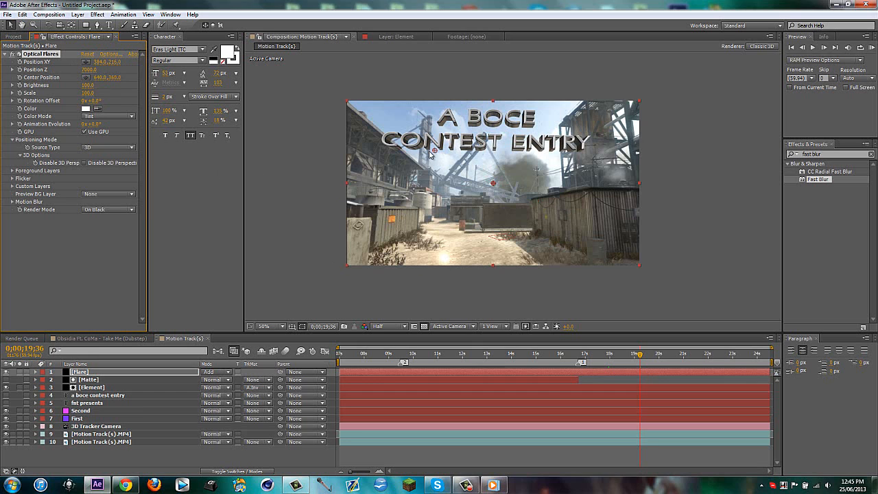
# Move the flare's position point up and to the right, well outside the frame, to about 3438, -3368
pyautogui.moveTo(435, 150); pyautogui.dragTo(603, 25)
pyautogui.scroll(-2, 517, 106)
pyautogui.scroll(-3, 573, 106)
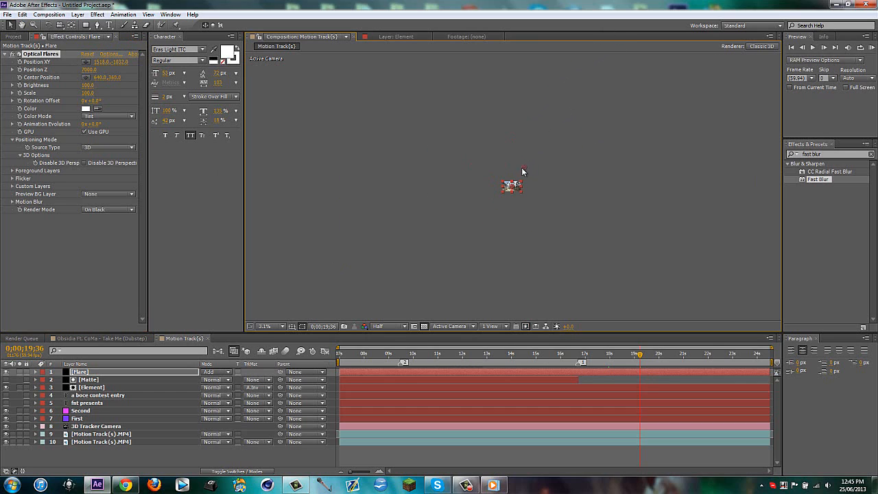
pyautogui.moveTo(525, 169); pyautogui.dragTo(537, 153)
pyautogui.moveTo(559, 119); pyautogui.dragTo(564, 112)
pyautogui.scroll(5, 539, 178)
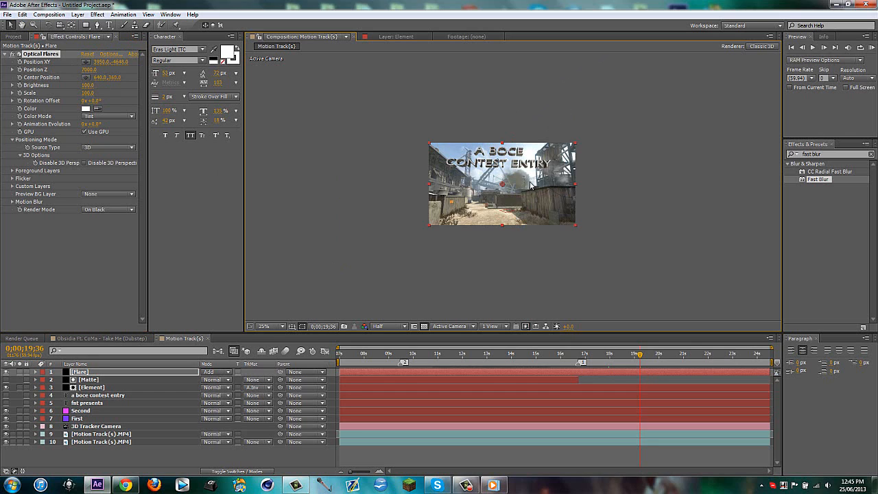
pyautogui.scroll(-5, 541, 166)
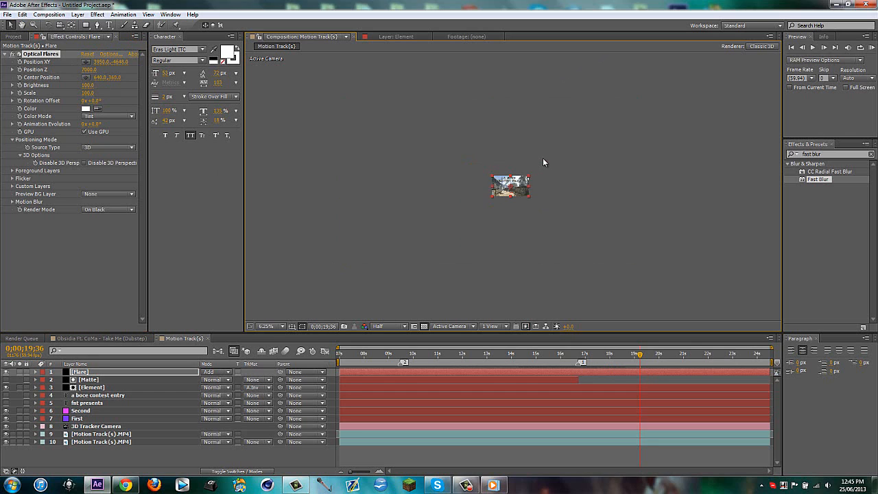
pyautogui.moveTo(536, 149); pyautogui.dragTo(532, 165)
pyautogui.scroll(3, 530, 180)
pyautogui.scroll(4, 553, 184)
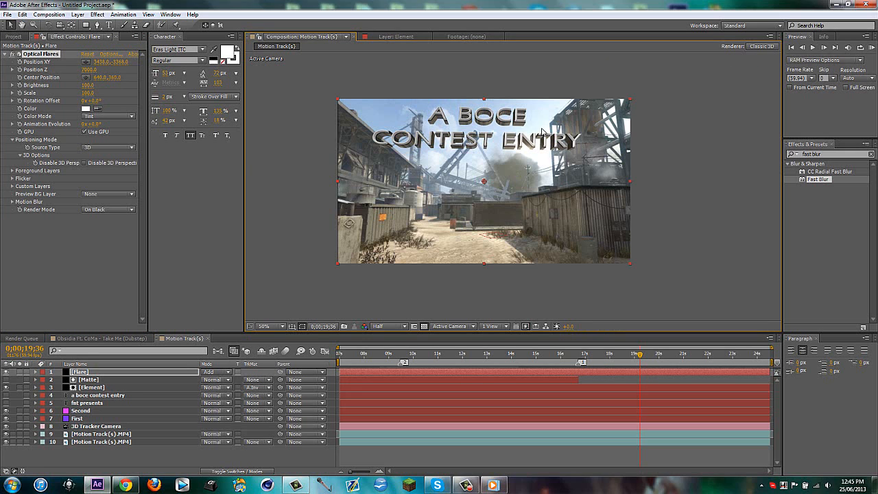
# Adjust the flare's Position XY to about 3837, -4939 and set its Scale to 400
pyautogui.moveTo(101, 62); pyautogui.dragTo(110, 62)
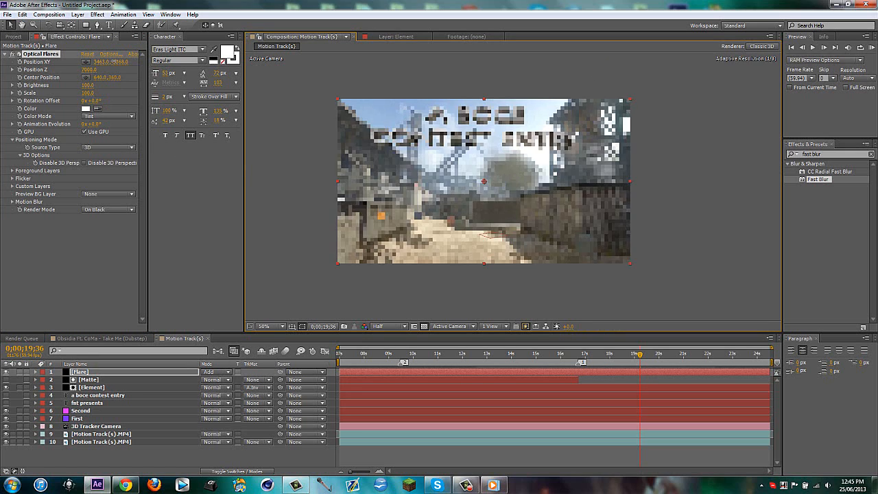
pyautogui.moveTo(181, 74); pyautogui.dragTo(314, 92)
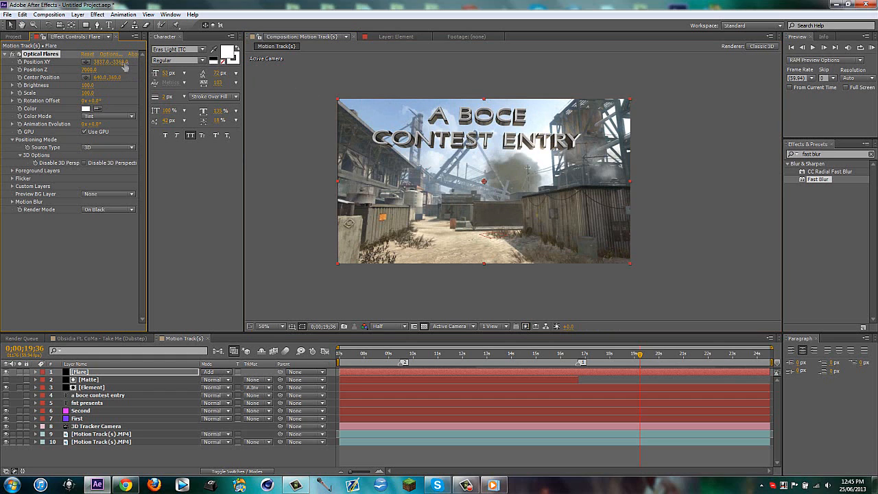
pyautogui.moveTo(122, 62); pyautogui.dragTo(6, 66)
pyautogui.moveTo(97, 64); pyautogui.dragTo(171, 66)
pyautogui.moveTo(36, 61); pyautogui.dragTo(15, 66)
pyautogui.moveTo(120, 61); pyautogui.dragTo(86, 61)
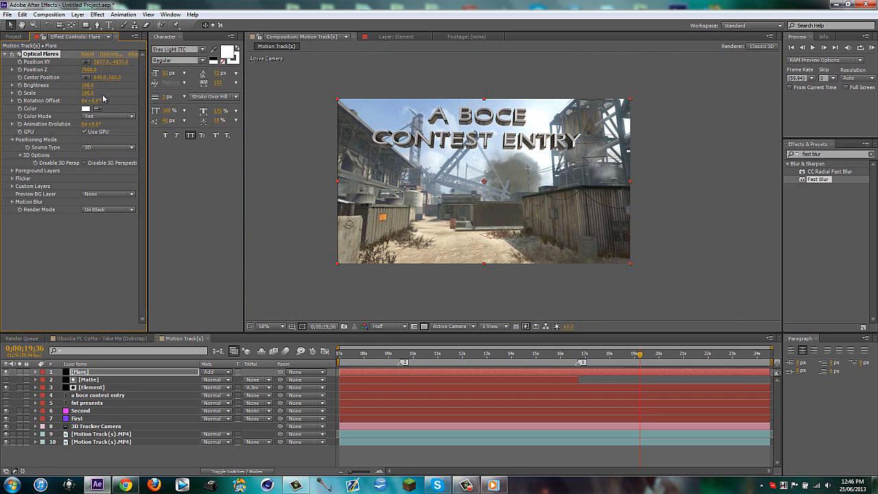
pyautogui.moveTo(94, 93); pyautogui.dragTo(97, 92)
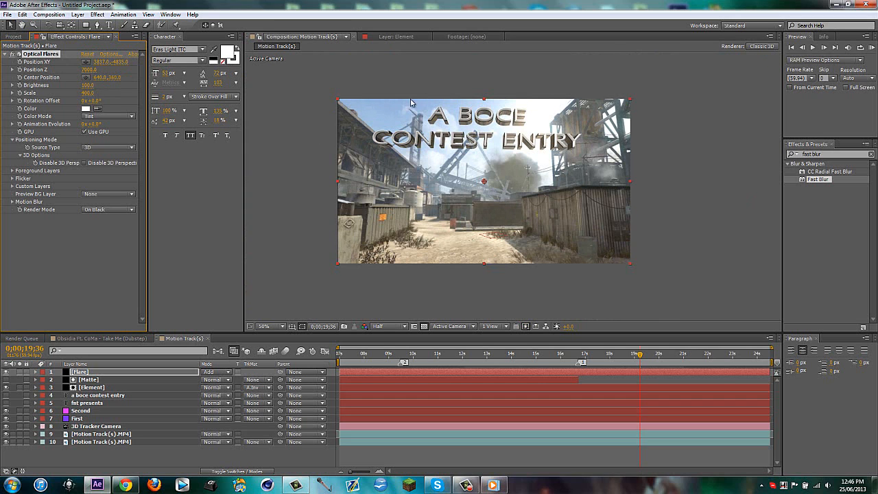
pyautogui.moveTo(119, 63); pyautogui.dragTo(84, 60)
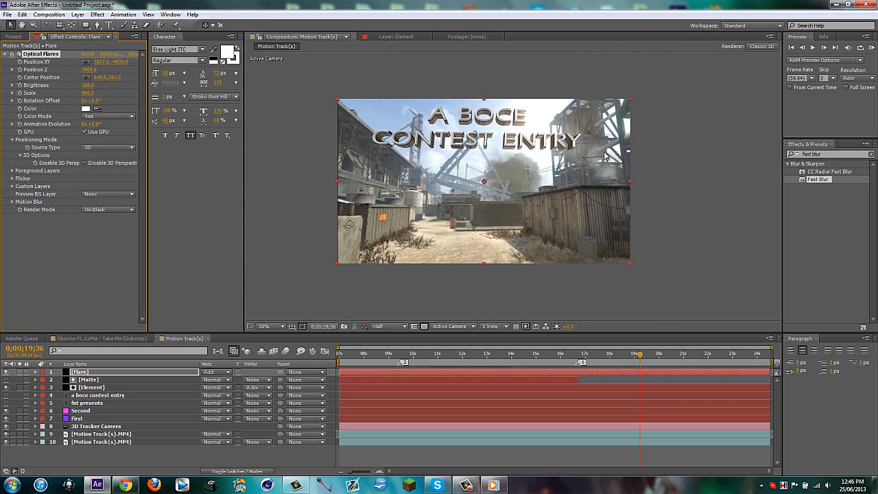
# Check the flare at several times across the tracked footage, finishing at 0;00;20;18
pyautogui.click(622, 357)
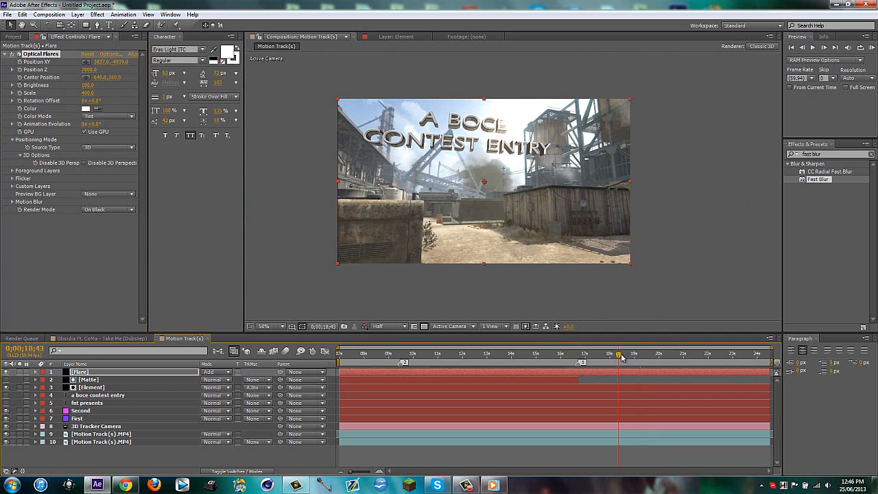
pyautogui.click(678, 357)
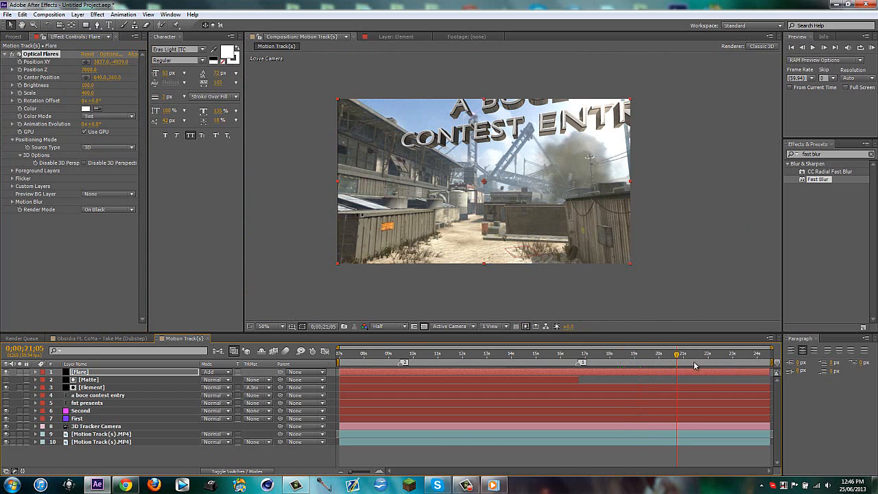
pyautogui.click(709, 360)
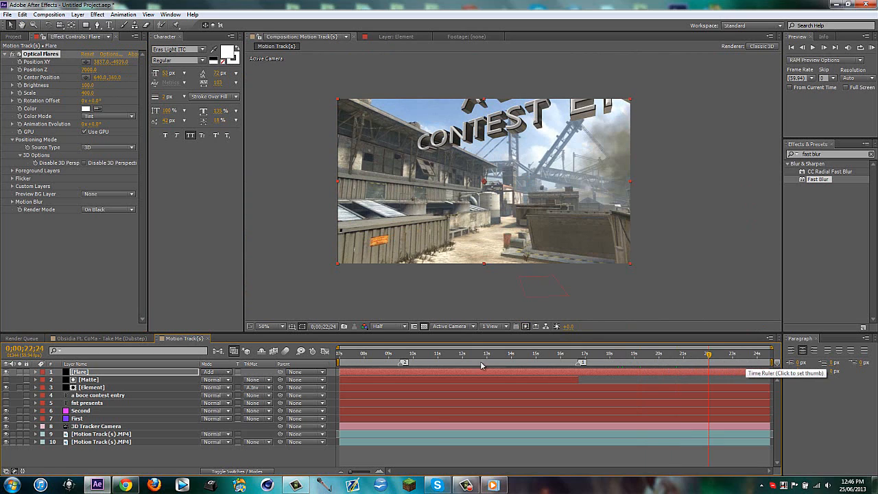
pyautogui.click(439, 354)
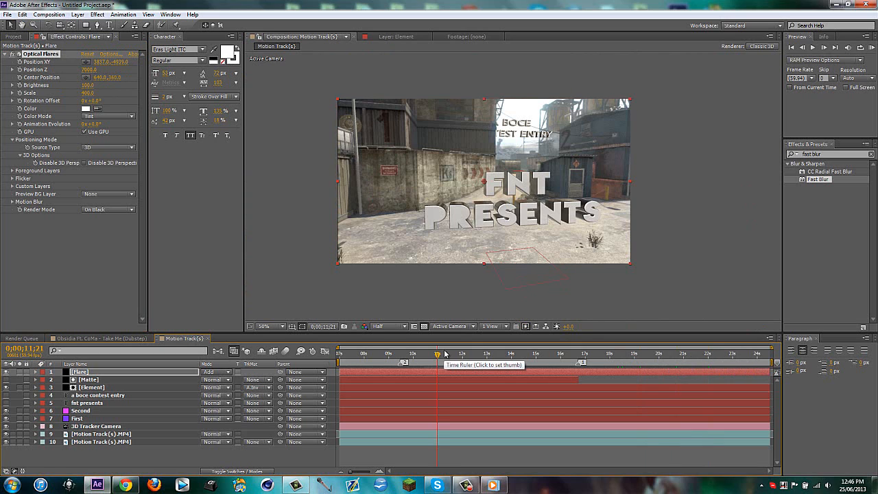
pyautogui.click(392, 357)
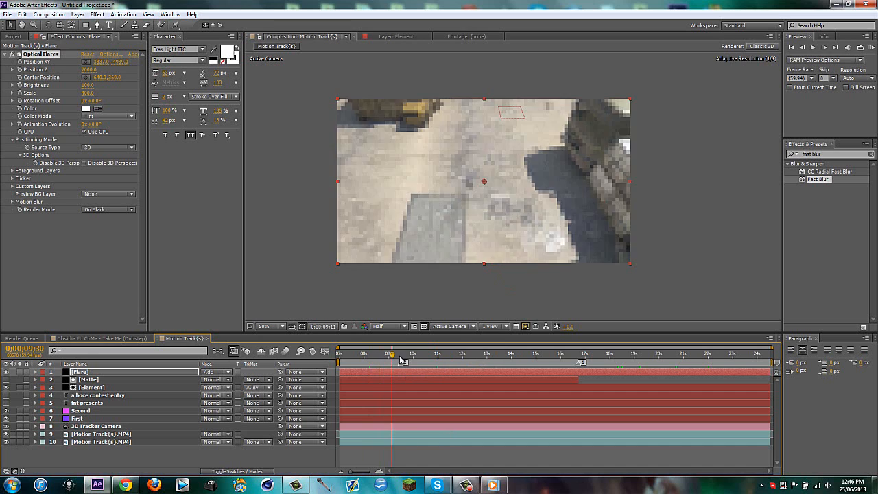
pyautogui.moveTo(401, 359); pyautogui.dragTo(662, 361)
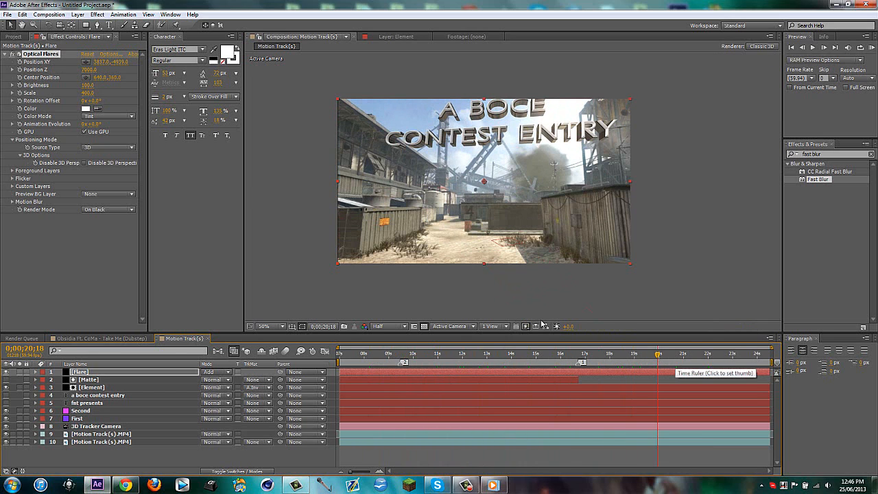
# Set the flare's Position Z to 10000
pyautogui.click(90, 70)
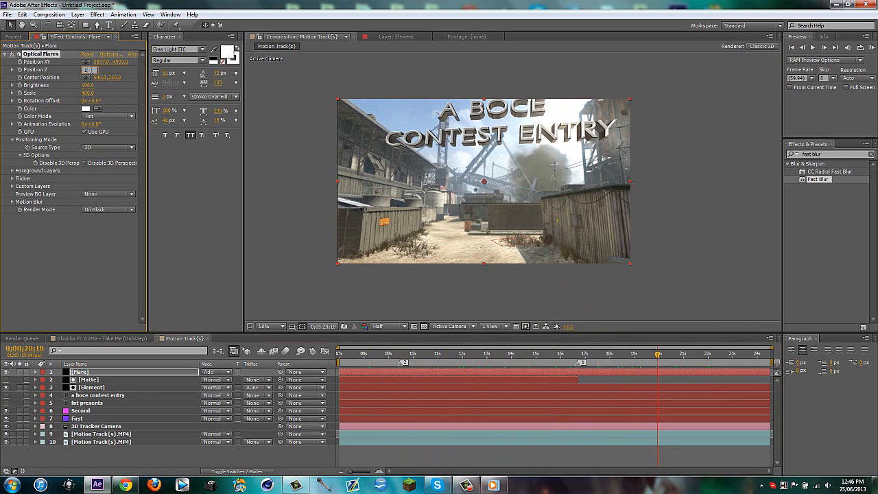
pyautogui.write('10000')
pyautogui.press('Return')
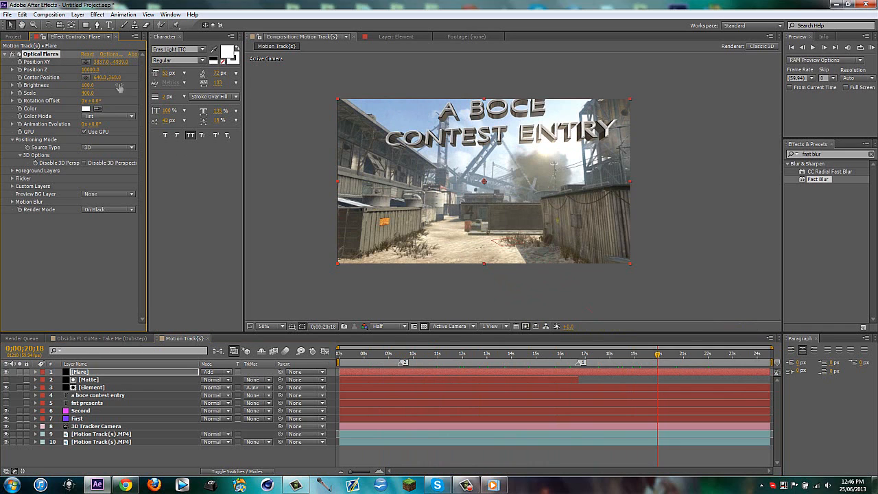
# Reposition the flare above and to the right of the footage, at a Position XY of about 4983, -7158
pyautogui.moveTo(119, 62); pyautogui.dragTo(55, 77)
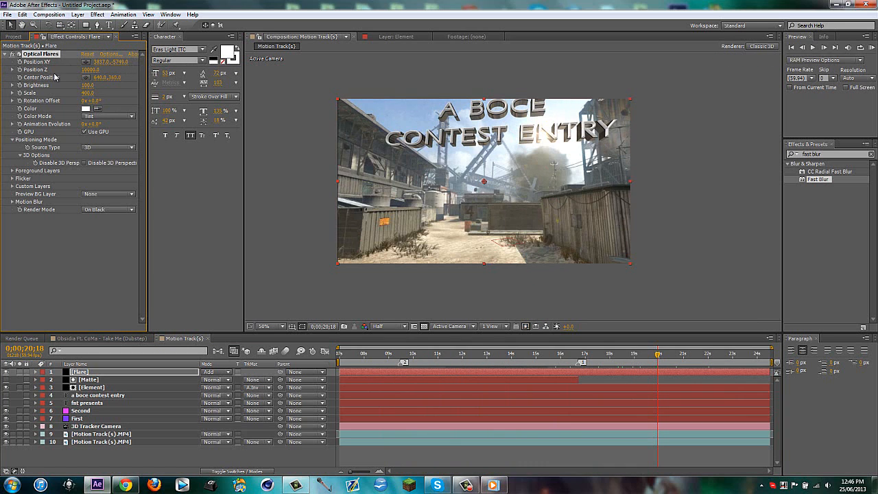
pyautogui.moveTo(117, 70); pyautogui.dragTo(204, 71)
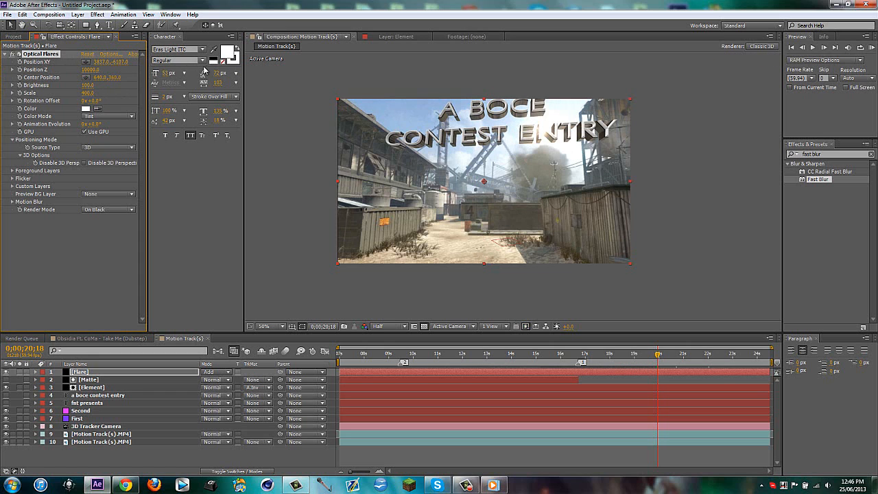
pyautogui.moveTo(120, 66); pyautogui.dragTo(193, 69)
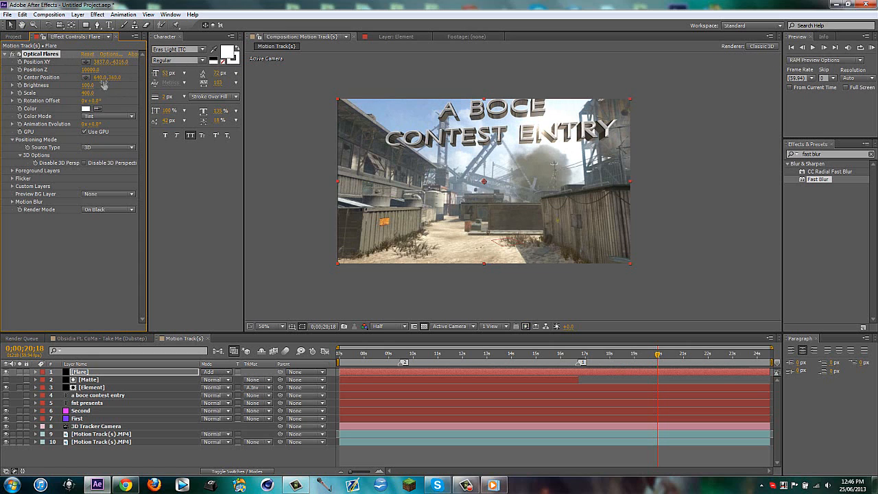
pyautogui.moveTo(102, 62); pyautogui.dragTo(35, 89)
pyautogui.moveTo(106, 70); pyautogui.dragTo(72, 81)
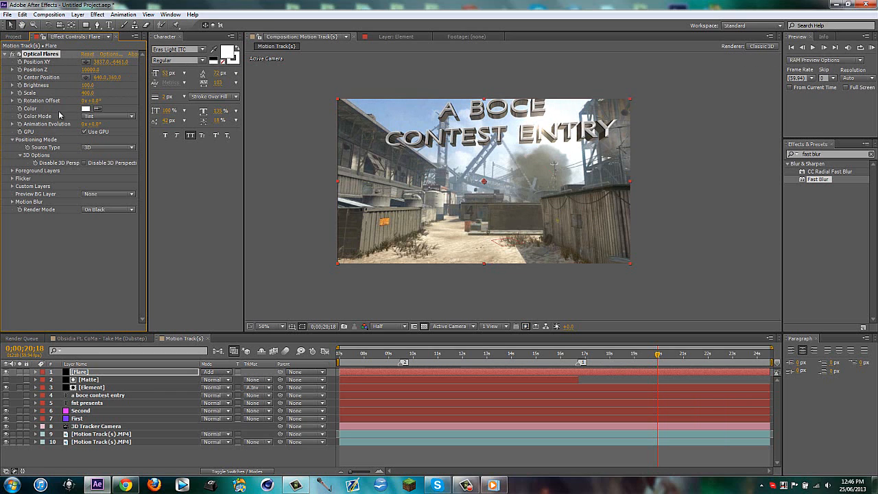
pyautogui.moveTo(124, 66); pyautogui.dragTo(68, 67)
pyautogui.moveTo(124, 64); pyautogui.dragTo(44, 62)
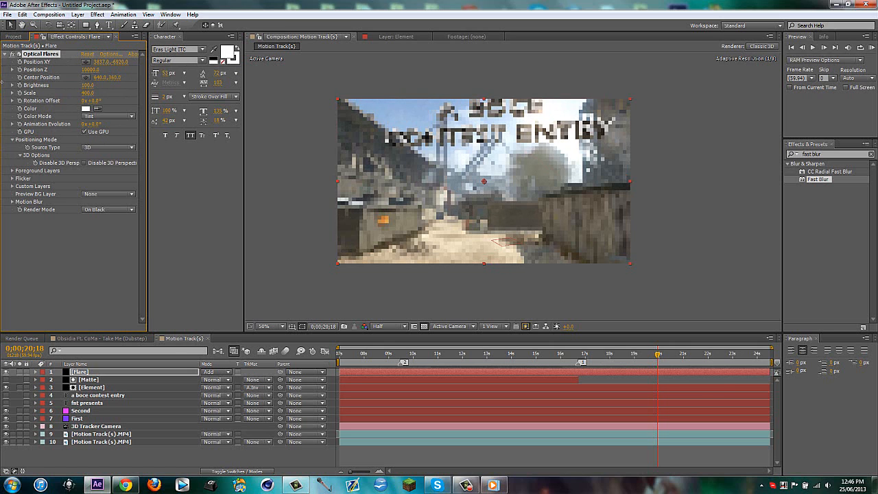
pyautogui.moveTo(2, 82); pyautogui.dragTo(4, 83)
pyautogui.moveTo(108, 61); pyautogui.dragTo(268, 96)
pyautogui.moveTo(121, 63); pyautogui.dragTo(348, 188)
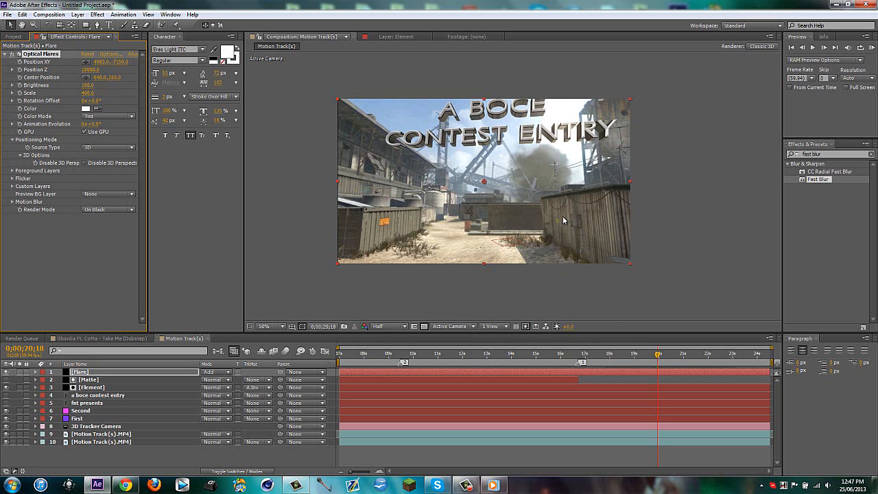
# Compare the current frame with the Flare layer hidden and shown
pyautogui.press(',')
pyautogui.press('.')
pyautogui.click(6, 372)
pyautogui.click(6, 372)
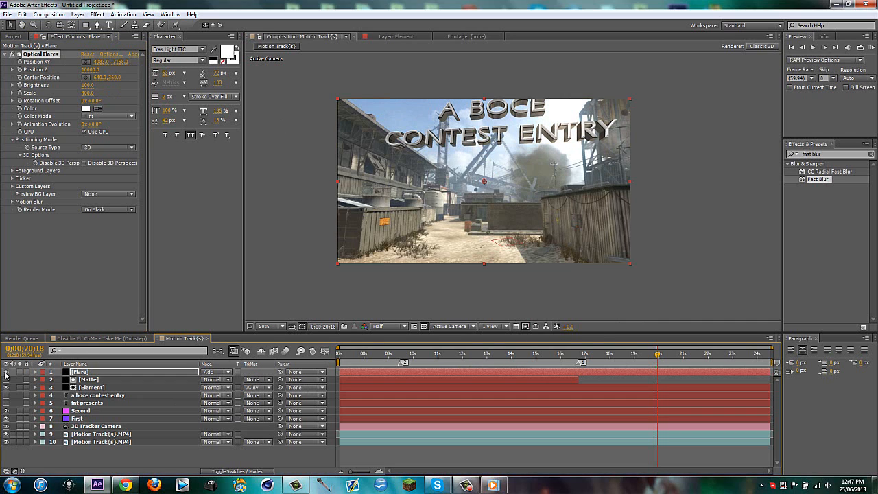
pyautogui.click(6, 372)
pyautogui.click(6, 372)
# Go to 0;00;14;55 and place the flare's Center Position low in the frame at about 822, 648
pyautogui.click(480, 359)
pyautogui.moveTo(480, 358); pyautogui.dragTo(527, 354)
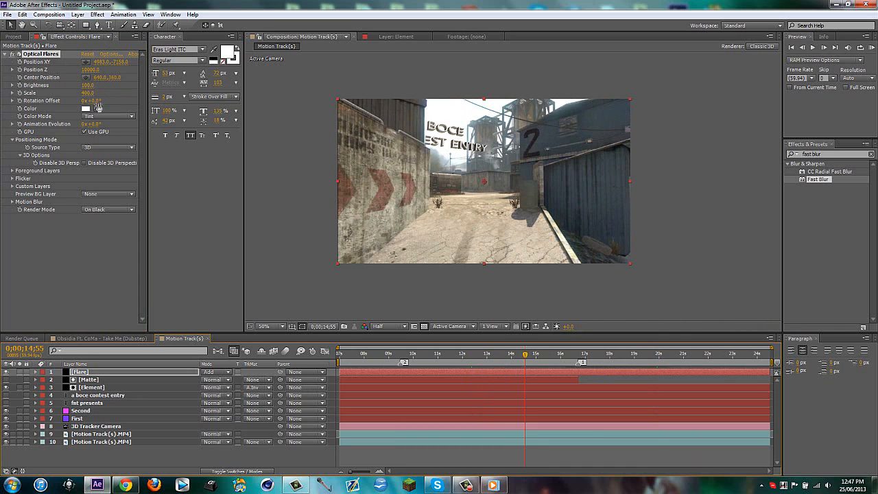
pyautogui.click(86, 77)
pyautogui.click(392, 218)
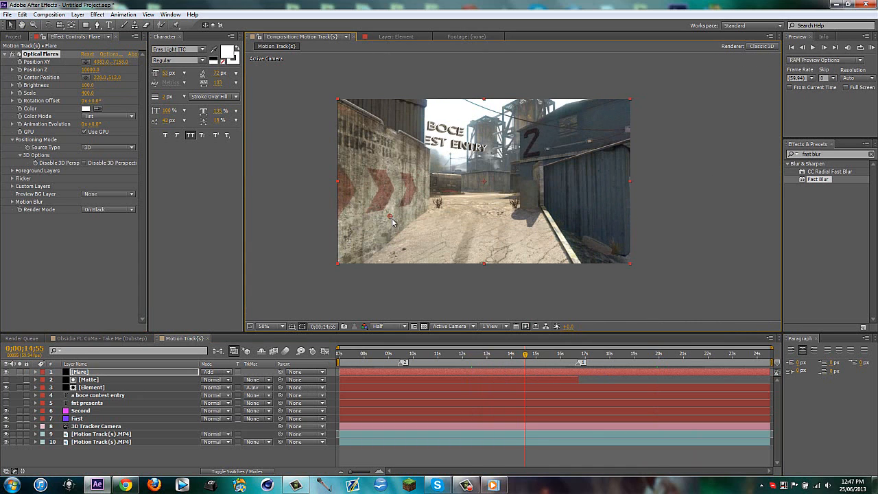
pyautogui.moveTo(393, 219); pyautogui.dragTo(529, 248)
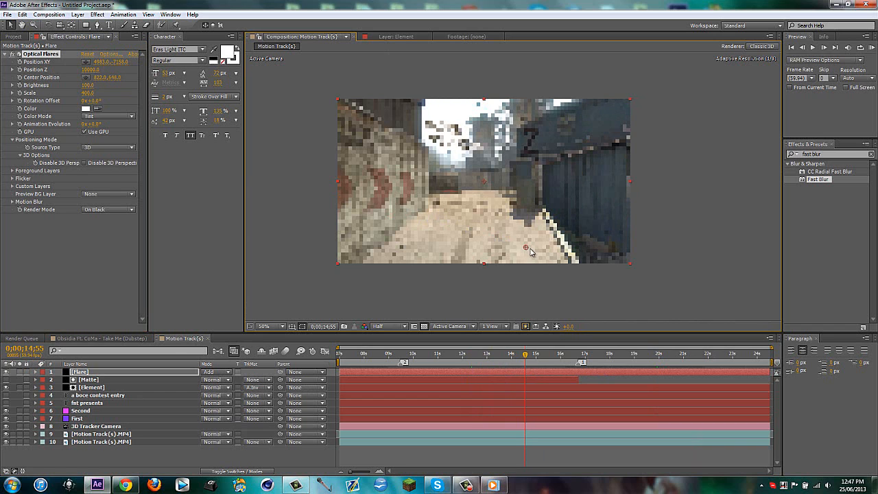
# Deselect the Flare layer and review the footage up to 0;00;13;08, returning to 0;00;09;42
pyautogui.click(285, 454)
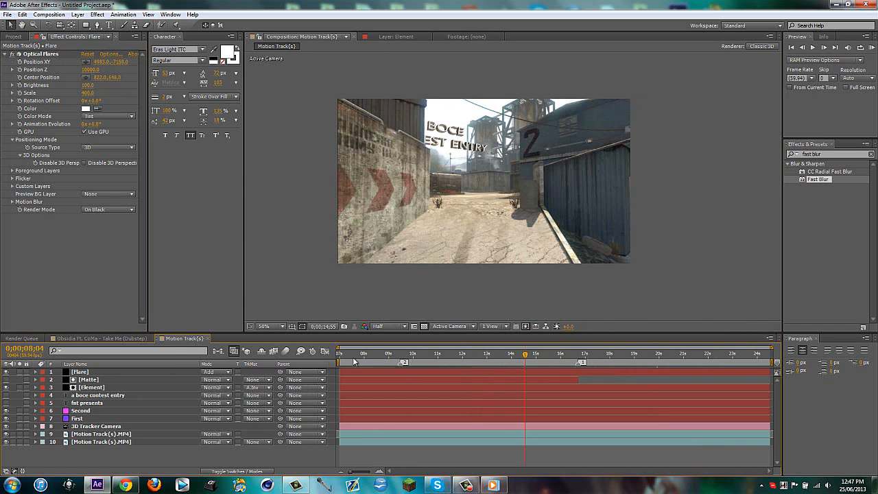
pyautogui.moveTo(354, 362); pyautogui.dragTo(483, 354)
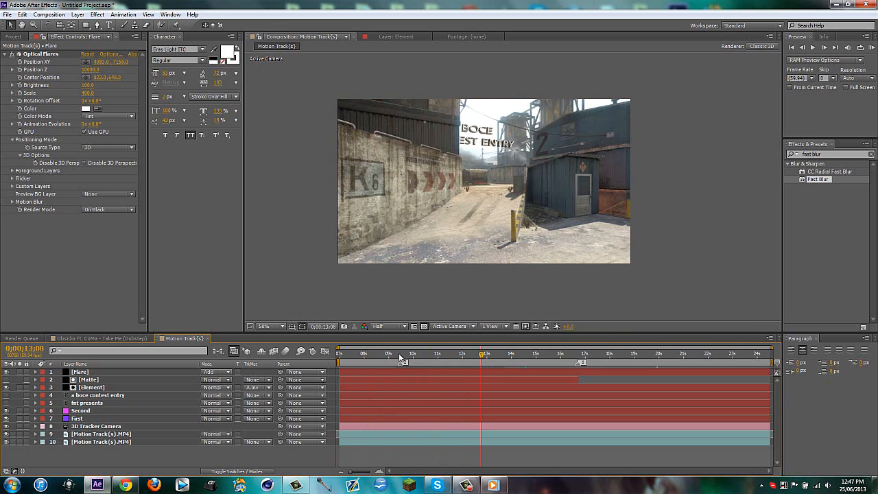
pyautogui.click(390, 355)
pyautogui.moveTo(400, 358)
pyautogui.mouseDown()
pyautogui.moveTo(413, 355)
pyautogui.moveTo(397, 355)
pyautogui.mouseUp()
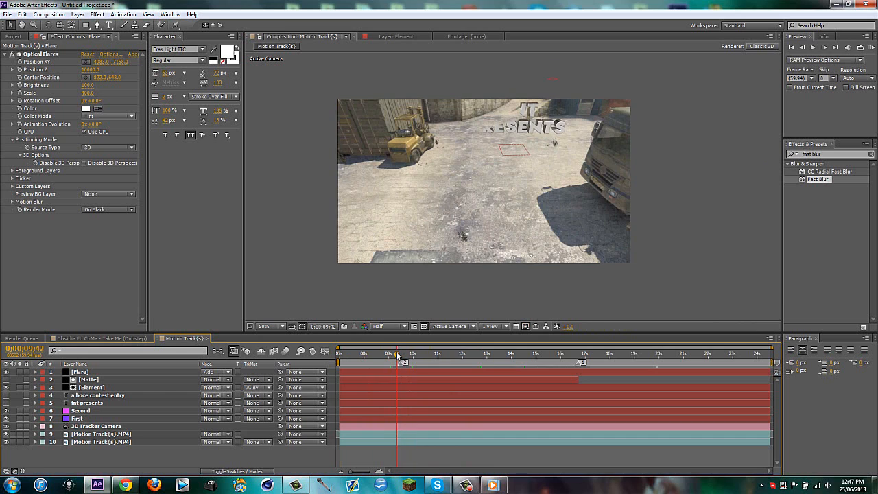
# Trim the start of the Matte layer to its first Mask Path keyframe at 0;00;10;05
pyautogui.click(92, 388)
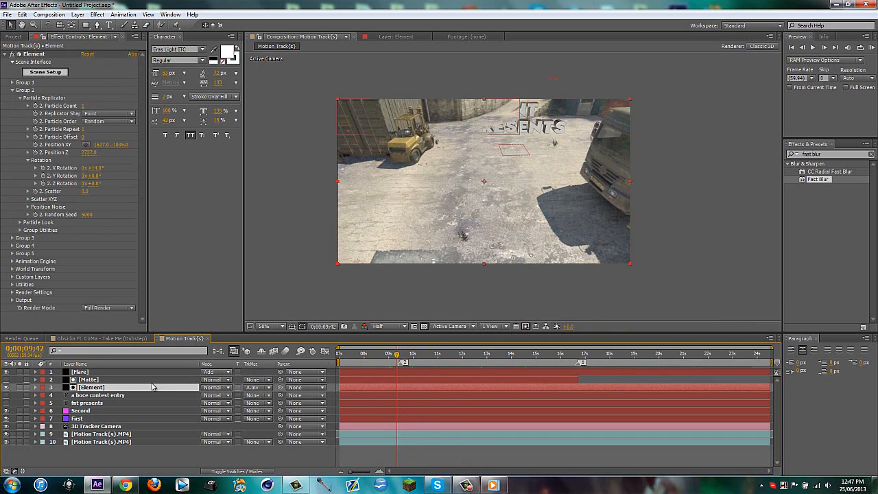
pyautogui.click(89, 380)
pyautogui.press('m')
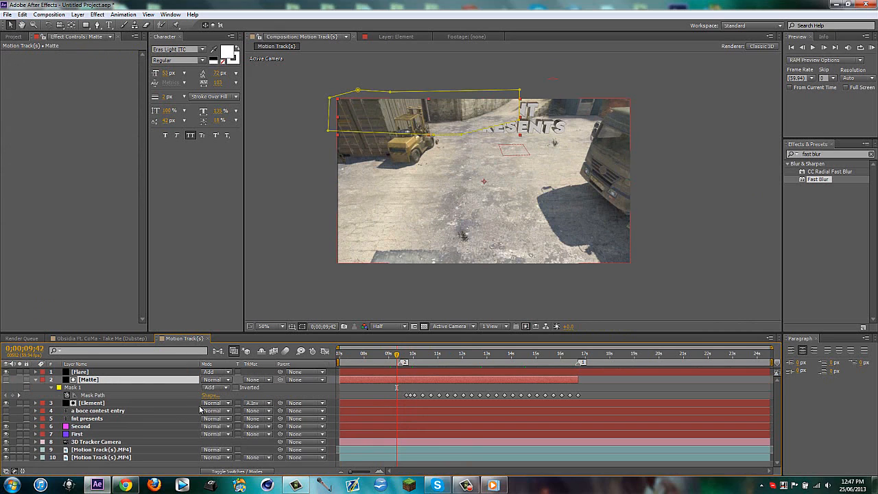
pyautogui.click(19, 395)
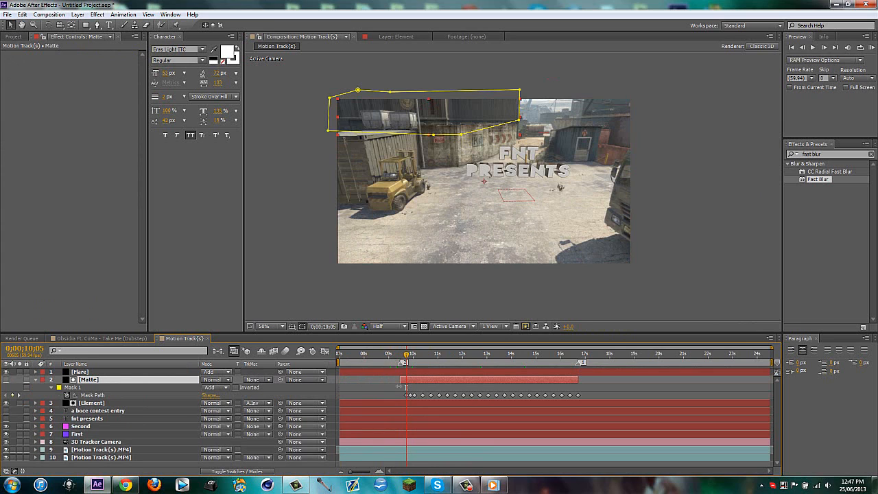
pyautogui.press('m')
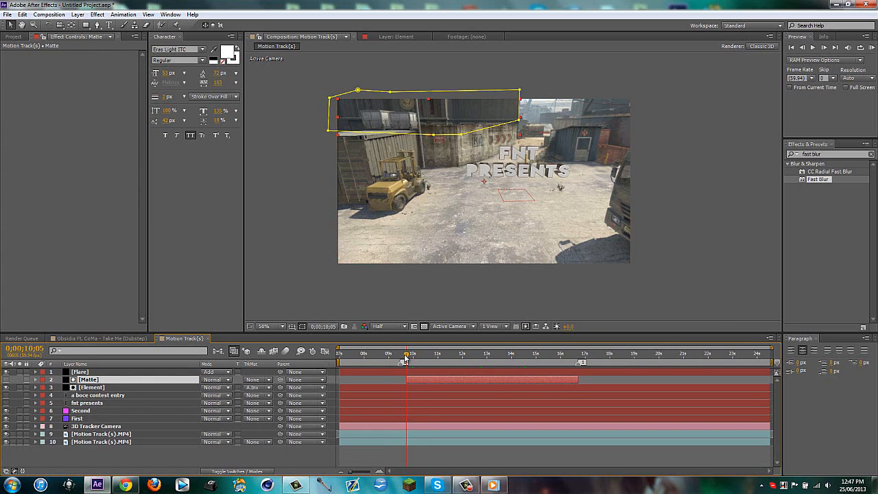
# Check the titles at 0;00;12;47 and 0;00;10;49, and minimize the program to show the desktop
pyautogui.moveTo(405, 355); pyautogui.dragTo(472, 356)
pyautogui.click(294, 455)
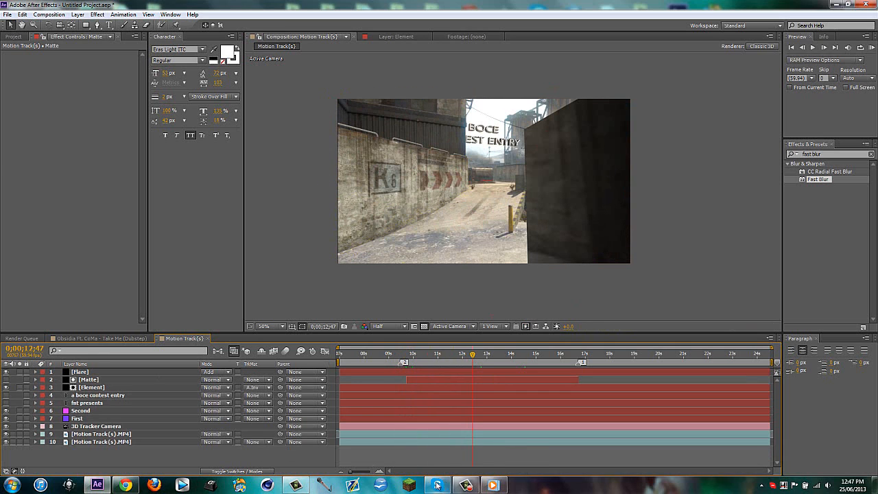
pyautogui.click(425, 355)
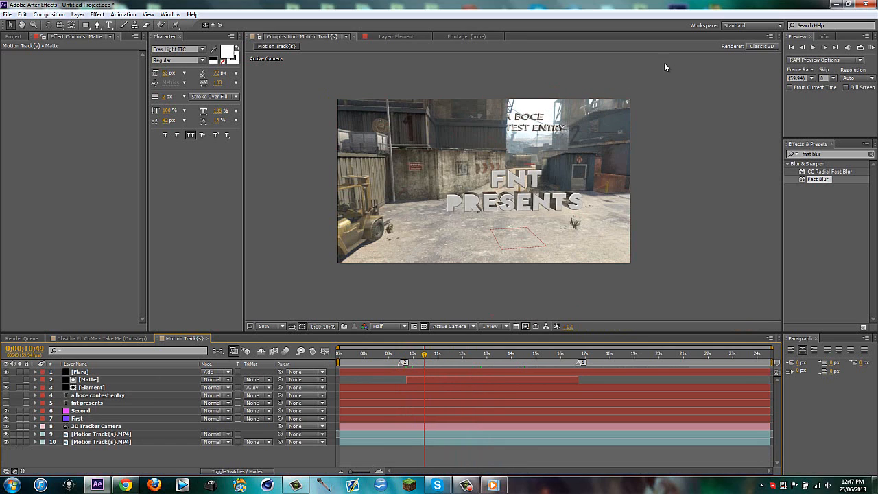
pyautogui.click(836, 6)
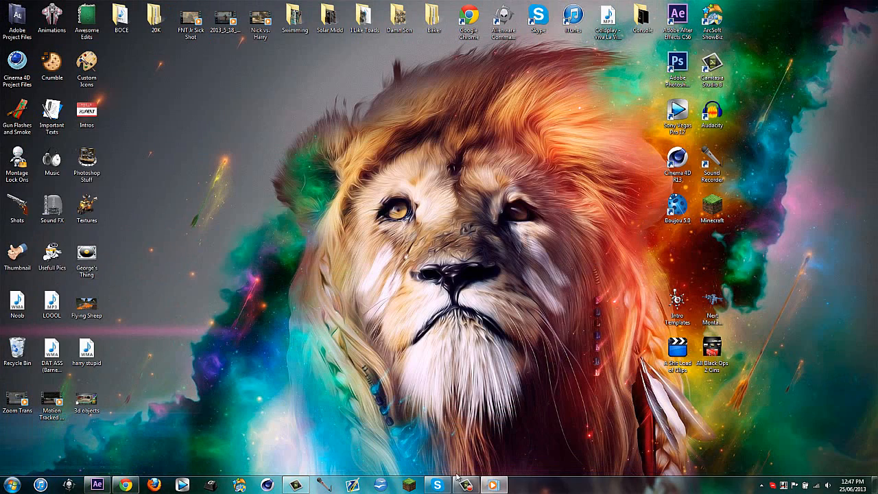